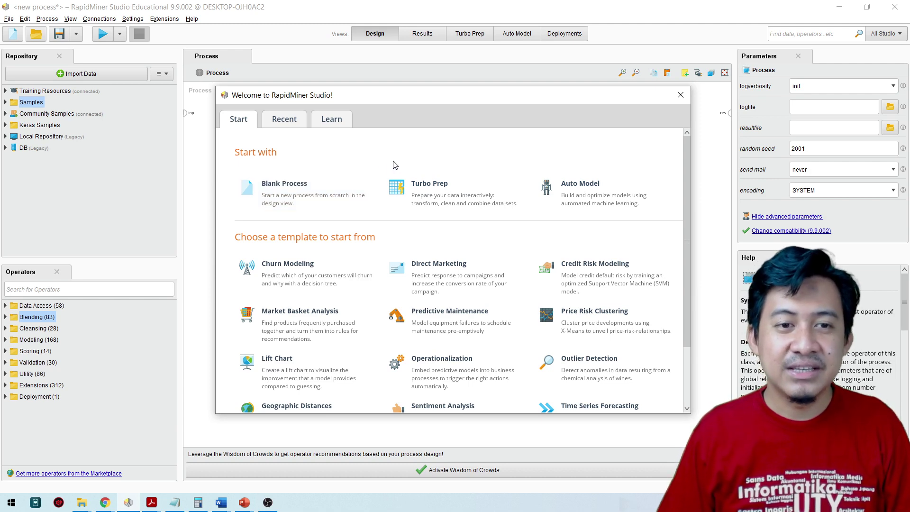
Start a blank process and add the Golf dataset from the Samples data folder near the start of the process canvas
click(293, 197)
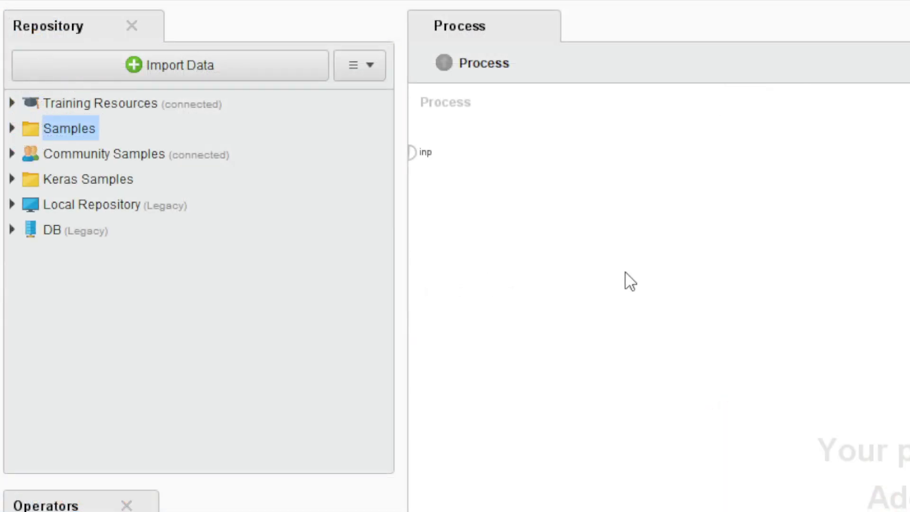
click(12, 128)
click(27, 126)
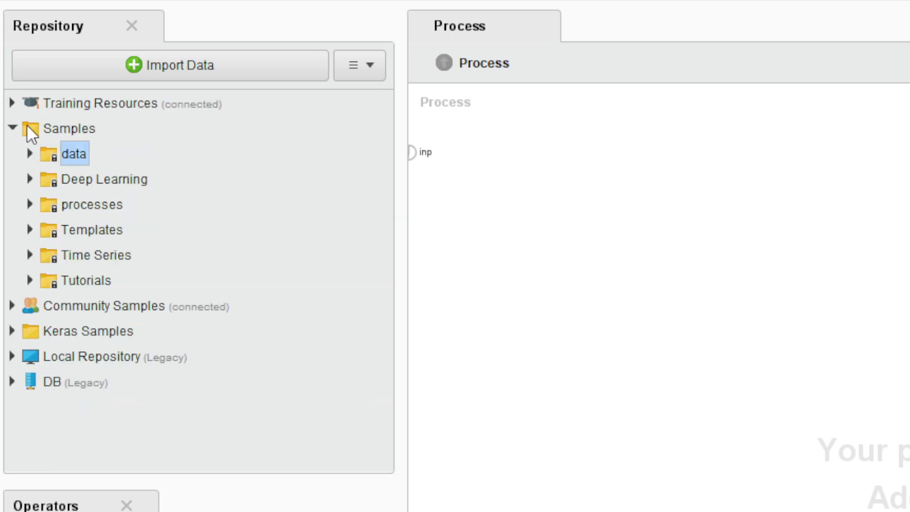
click(29, 151)
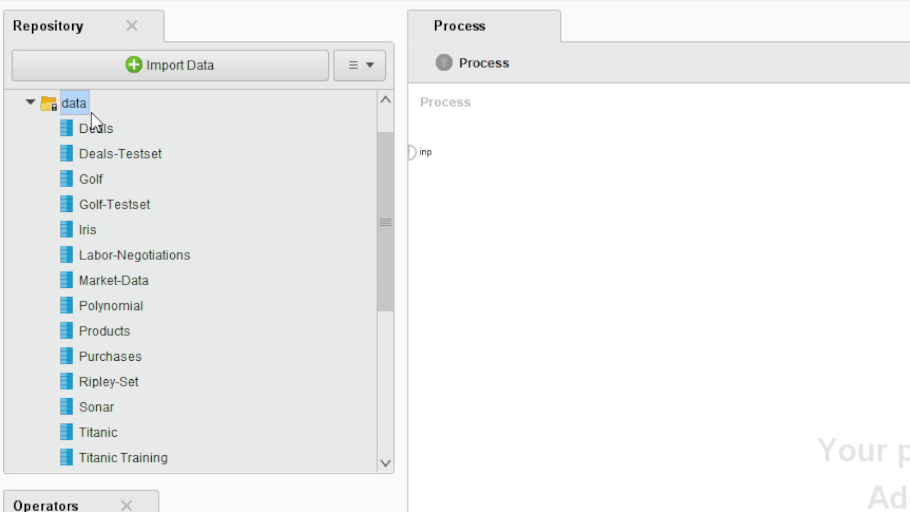
drag(386, 211, 386, 207)
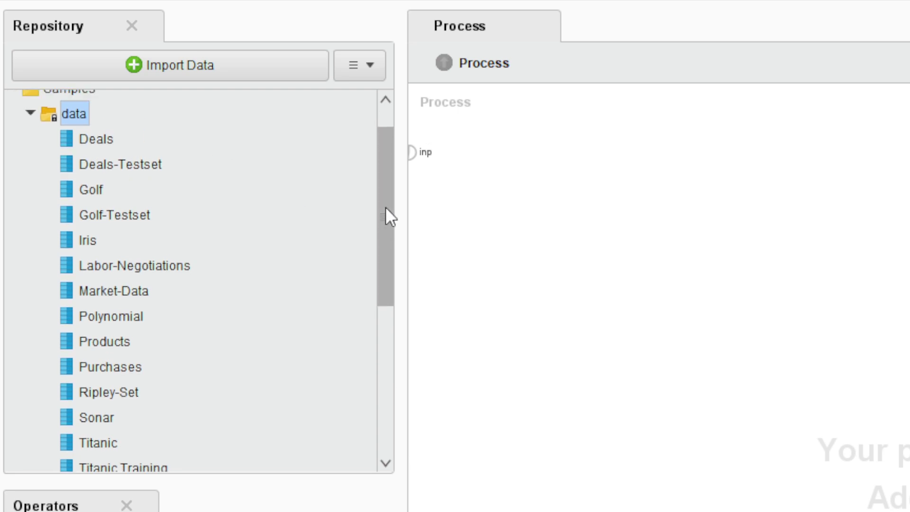
click(94, 188)
drag(94, 186, 531, 169)
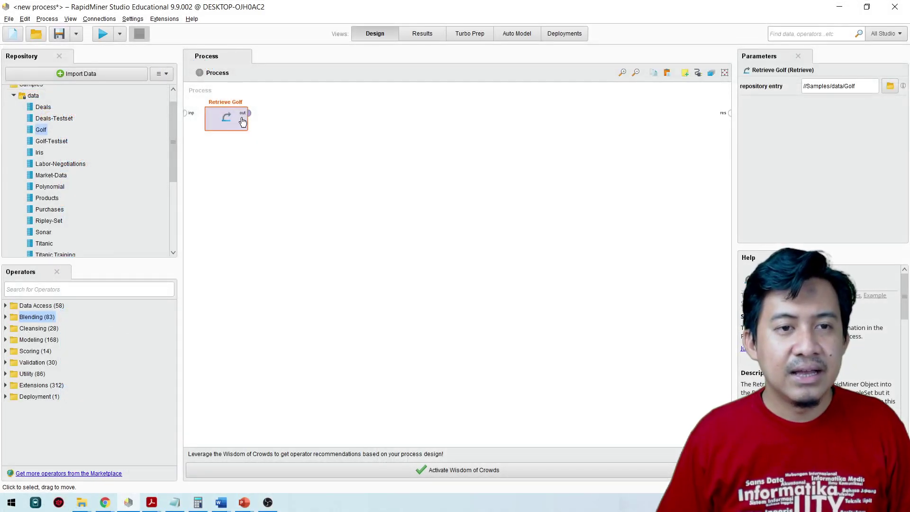
drag(243, 122, 274, 122)
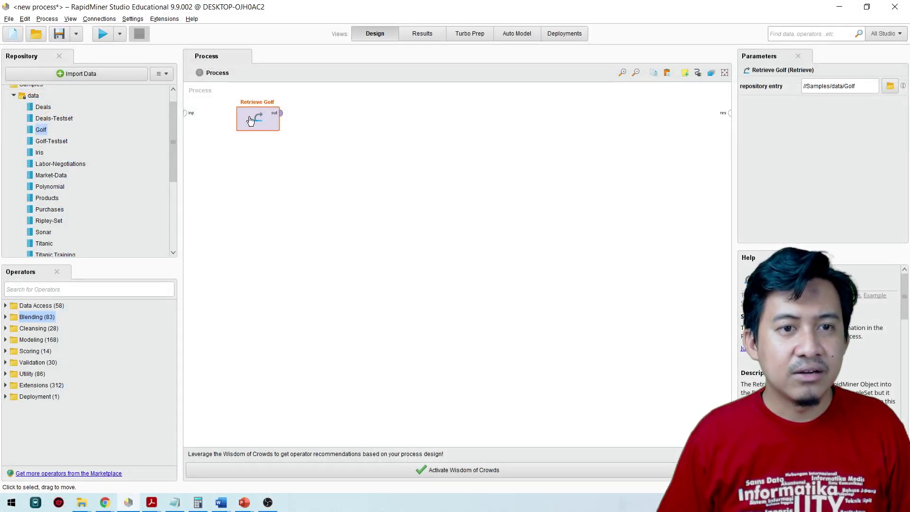
Connect the Retrieve Golf output to the process result port and run the process
click(283, 114)
click(733, 115)
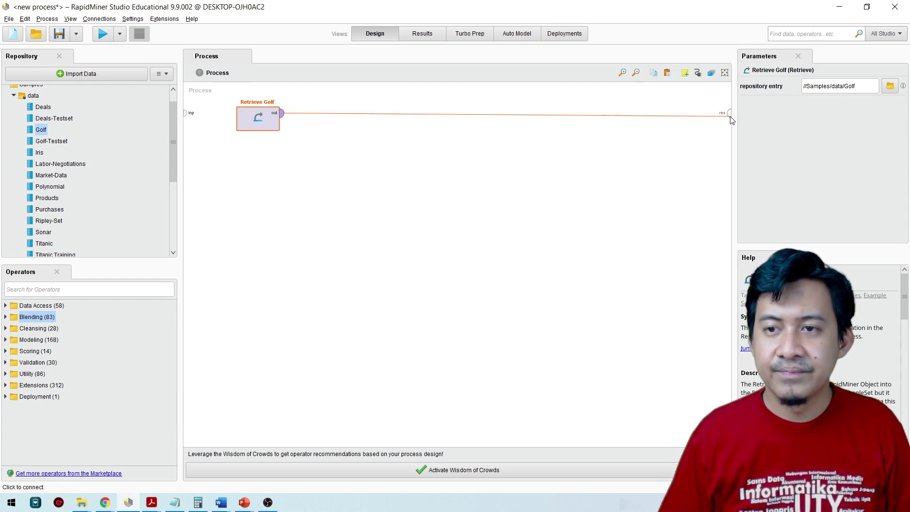
click(103, 34)
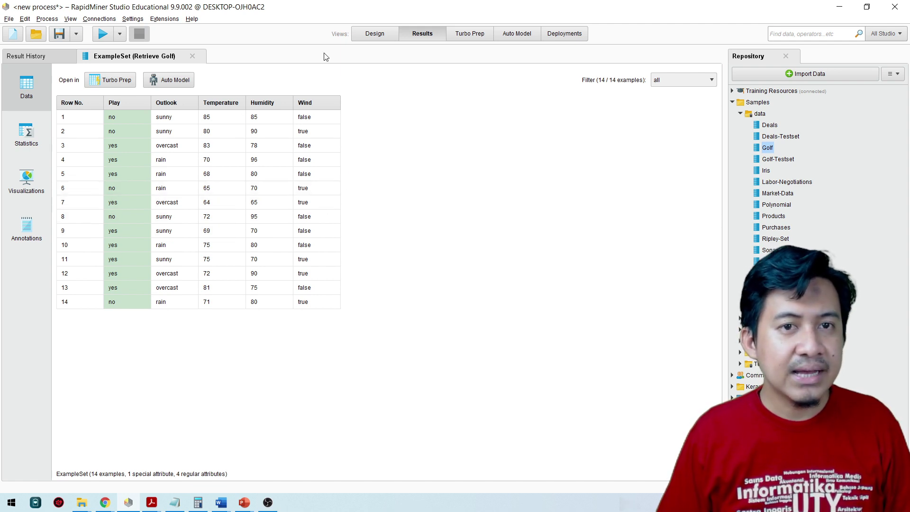
Return to the process design and add the Golf-Testset sample dataset directly below Retrieve Golf
click(374, 35)
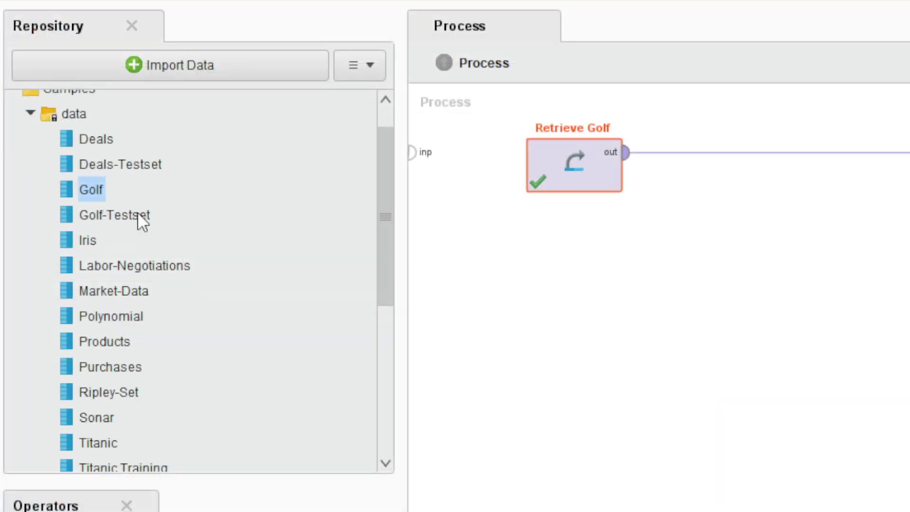
click(62, 141)
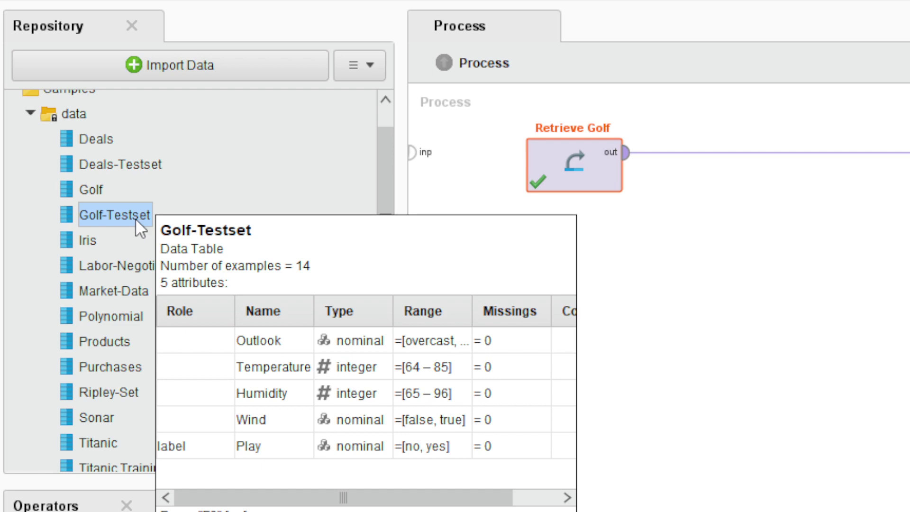
drag(135, 218, 452, 246)
drag(585, 274, 598, 279)
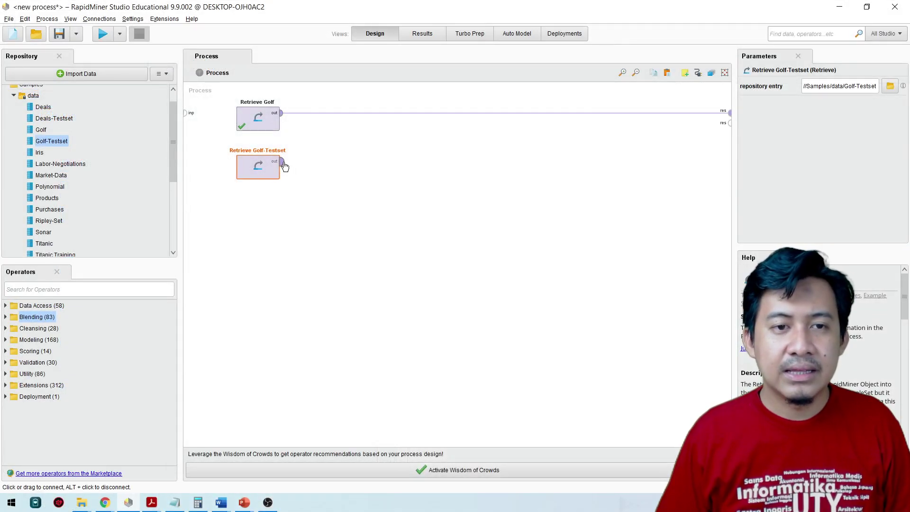
Connect the Retrieve Golf-Testset output to the second result port and run the process
click(281, 161)
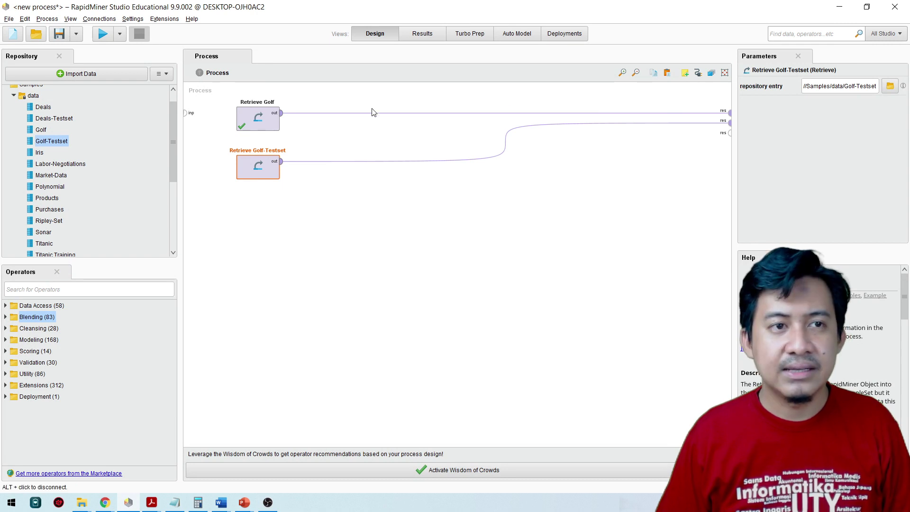
click(103, 33)
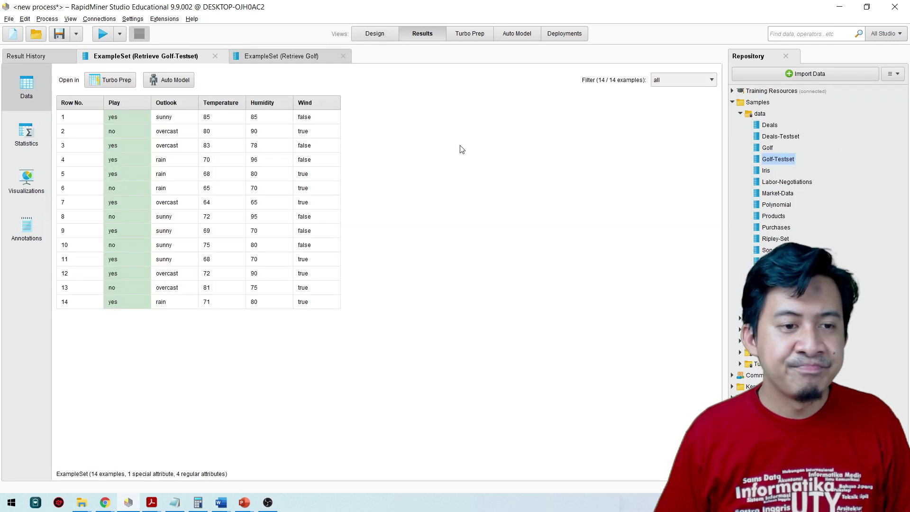
Compare the Golf and Golf-Testset result tables, examining the rows across the Outlook, Temperature, Humidity and Wind columns
click(283, 58)
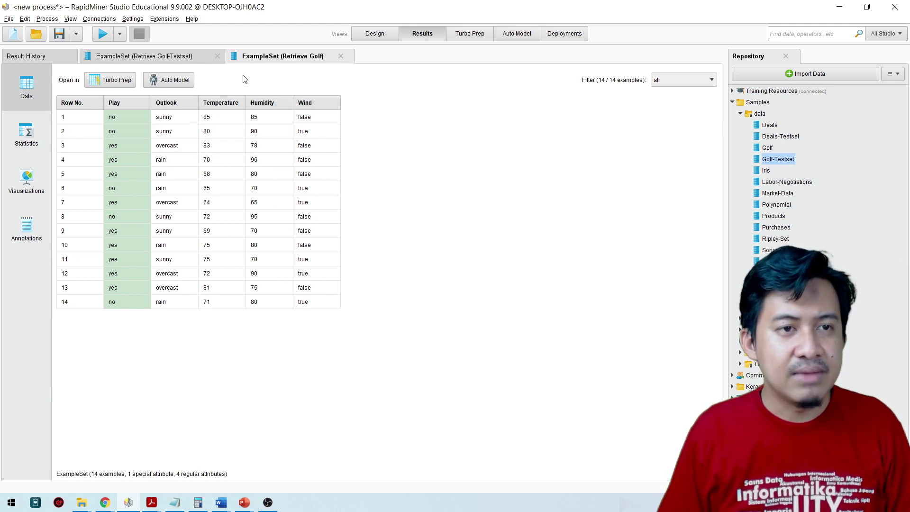
click(374, 34)
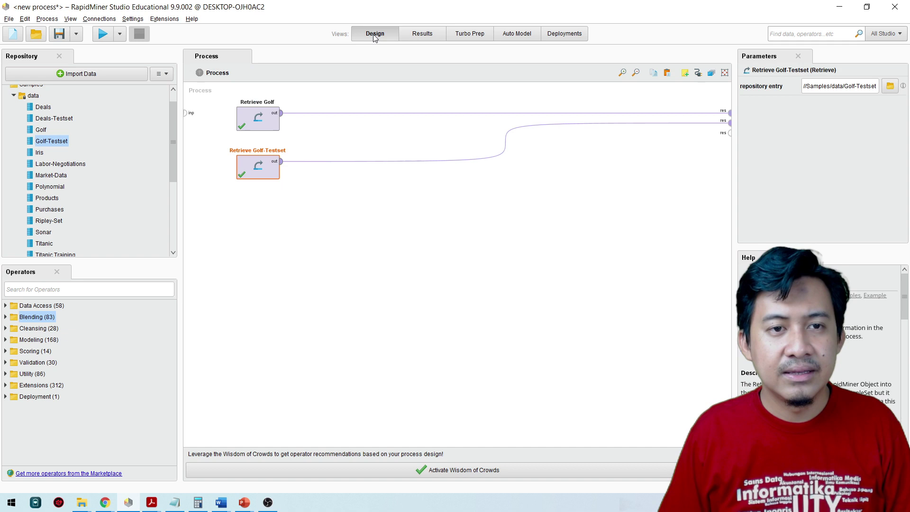
click(305, 99)
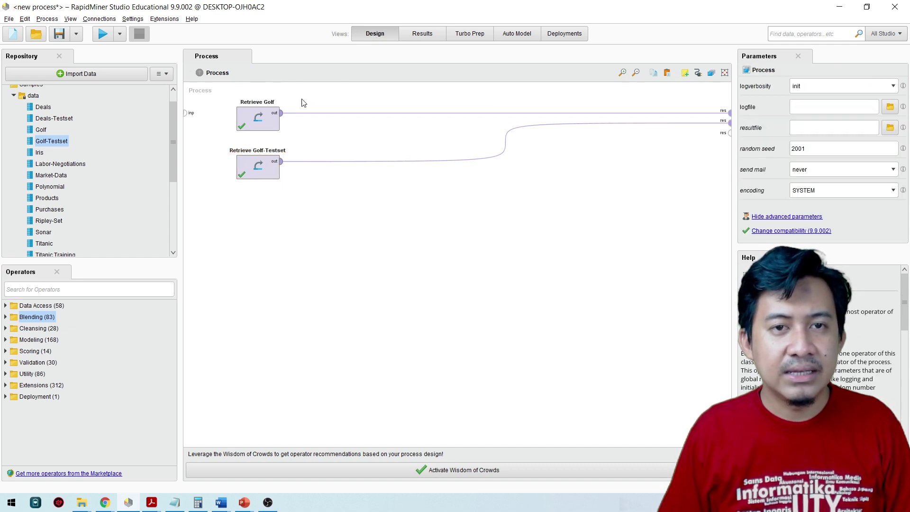
click(423, 35)
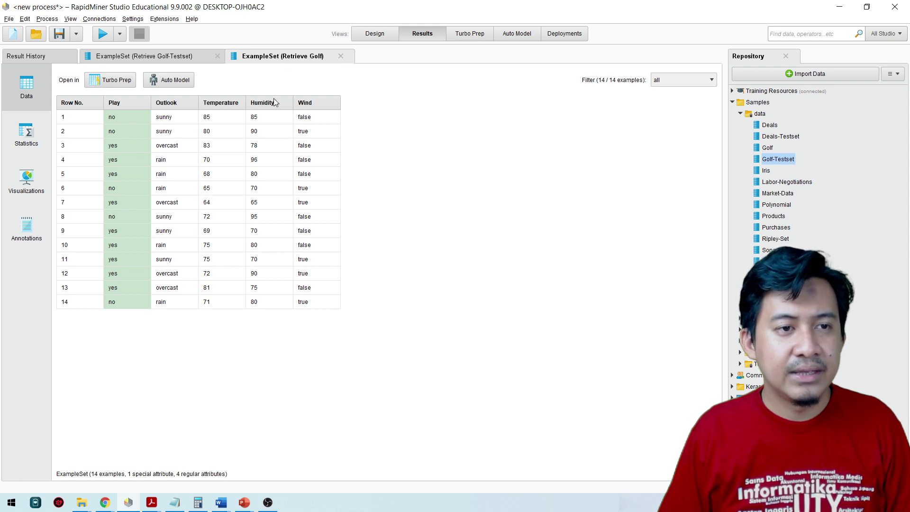
drag(165, 122, 320, 306)
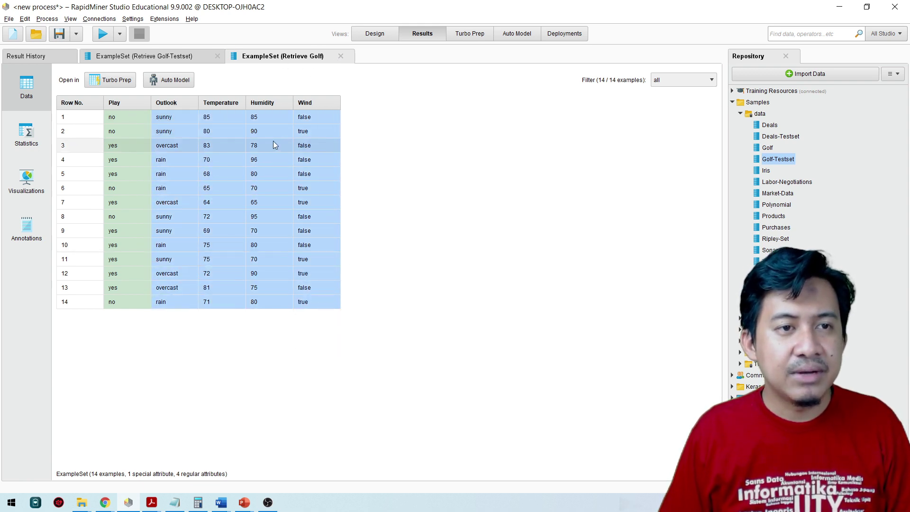
click(196, 59)
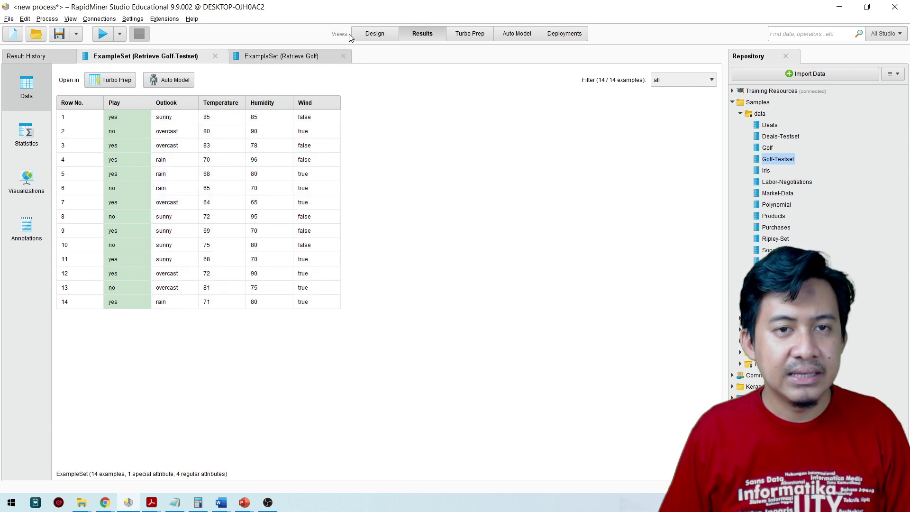
click(374, 33)
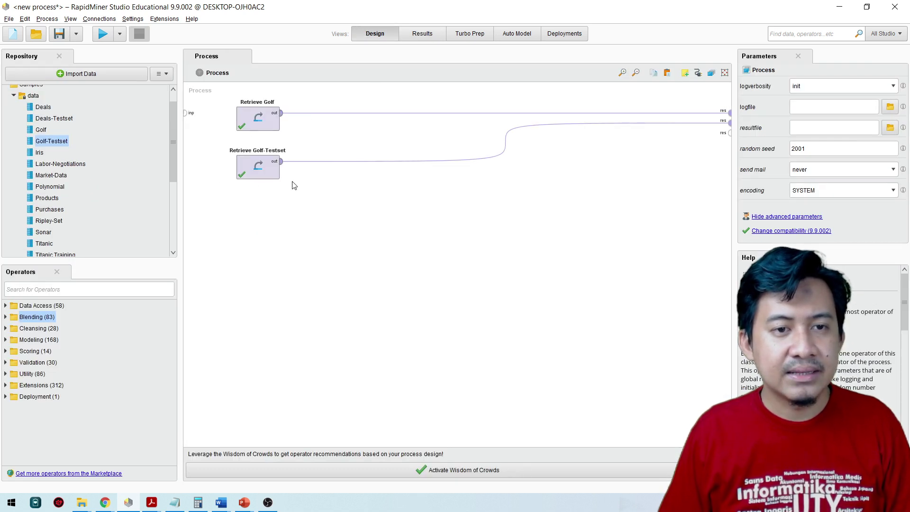
click(409, 35)
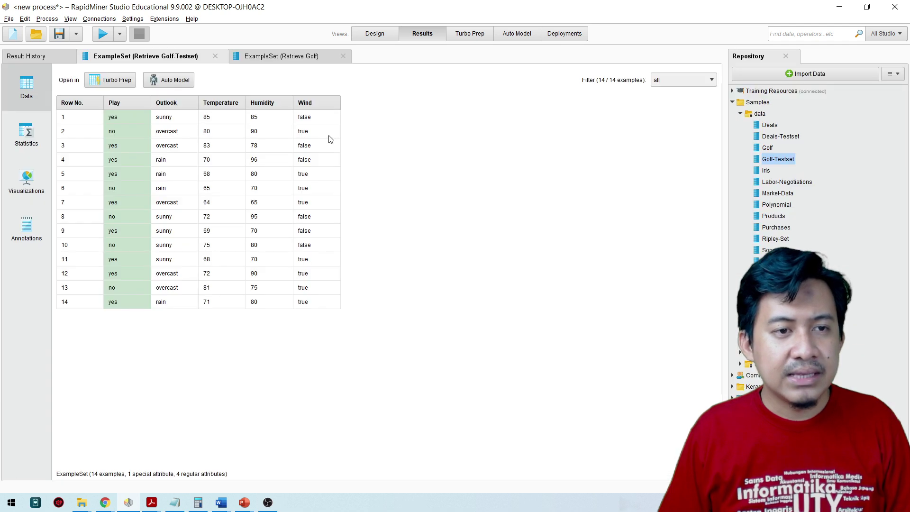
drag(175, 121, 320, 303)
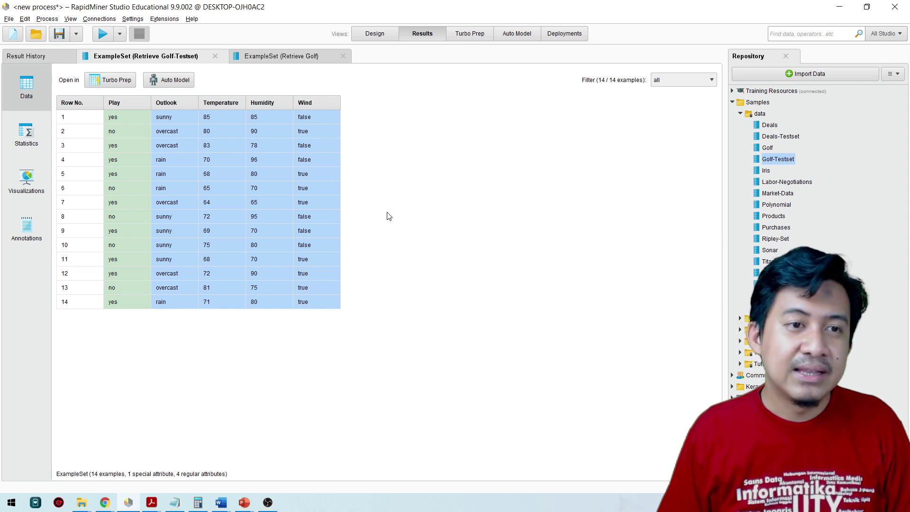
click(299, 58)
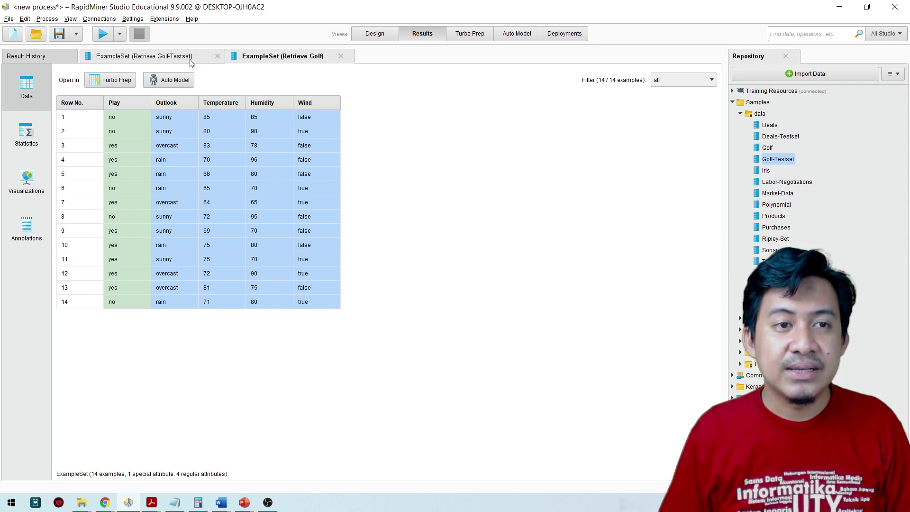
click(190, 60)
click(298, 58)
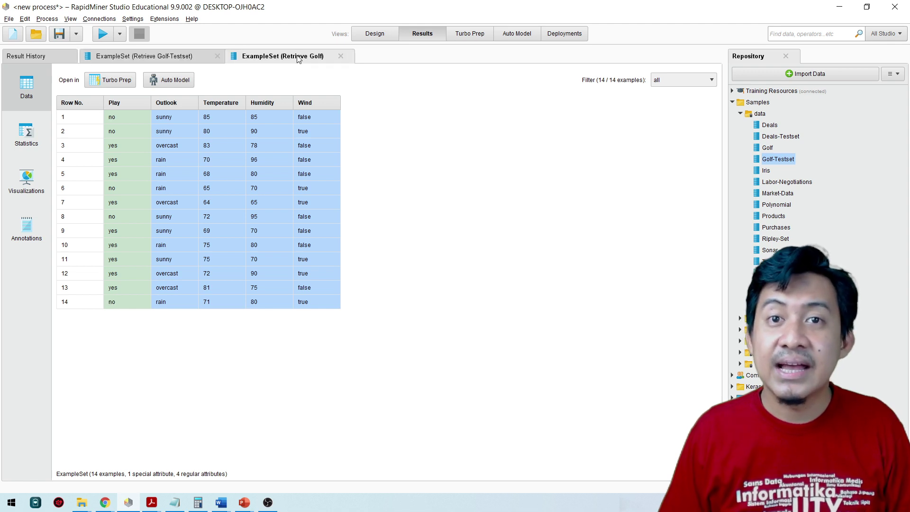
Return to the process design and remove the connections from both Retrieve operators to the result ports
click(374, 37)
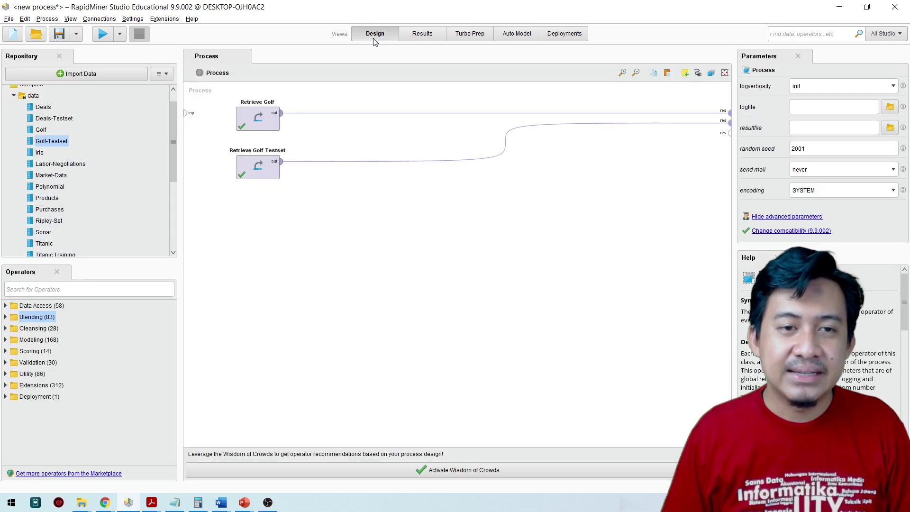
alt+click(505, 142)
alt+click(505, 114)
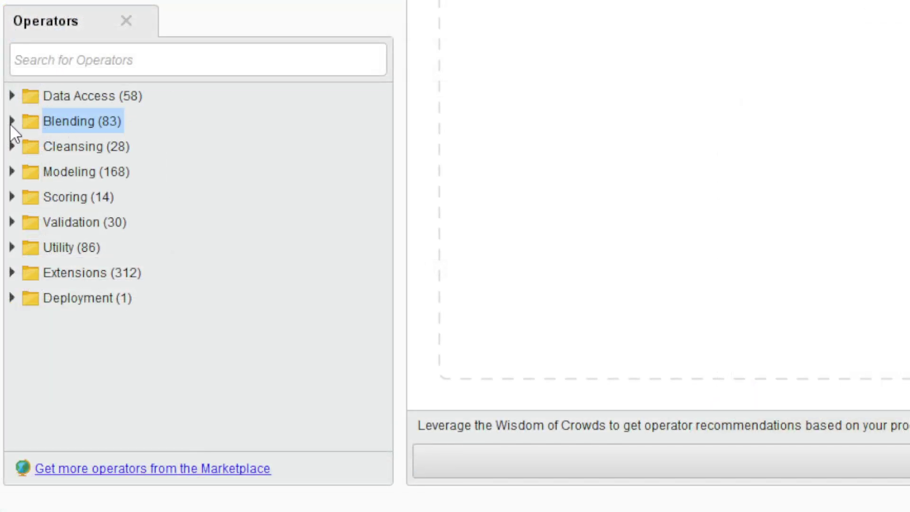
Add the Append operator from the Blending > Table > Joins group to the process beside Retrieve Golf
click(11, 121)
click(29, 146)
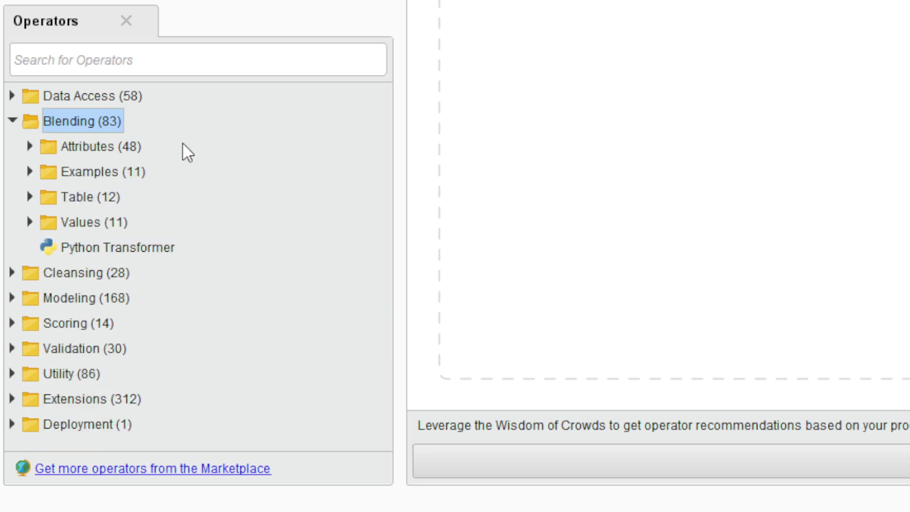
click(29, 196)
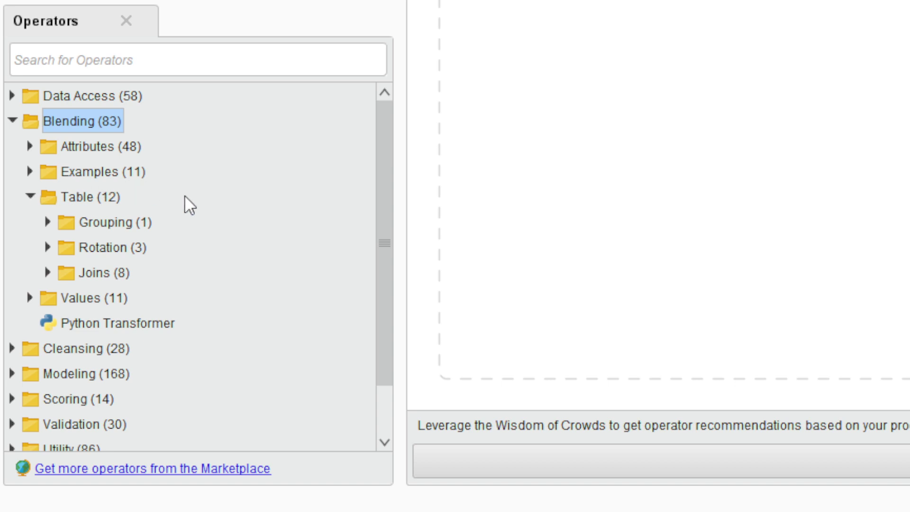
drag(388, 213, 391, 246)
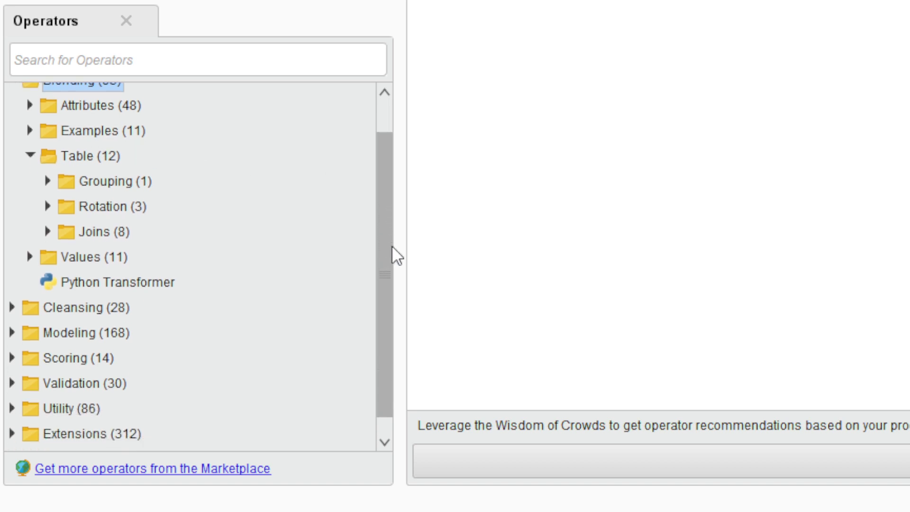
click(48, 231)
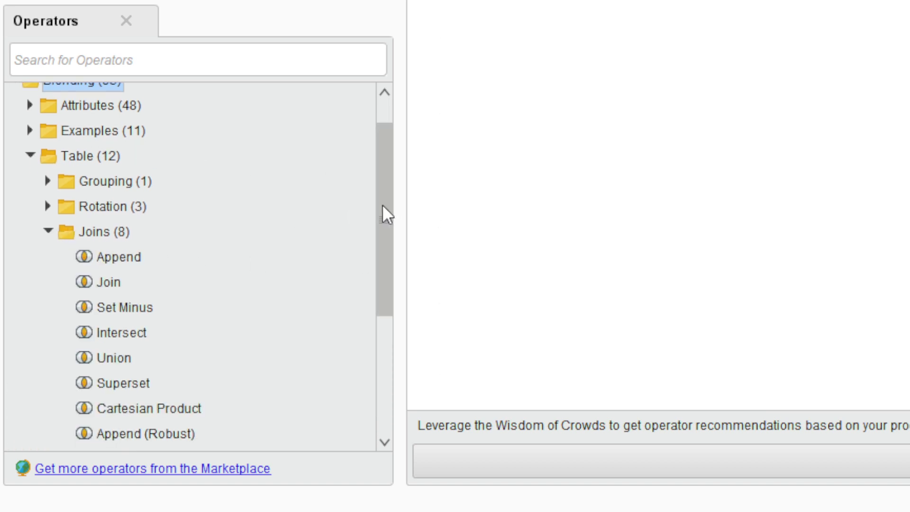
drag(382, 204, 381, 243)
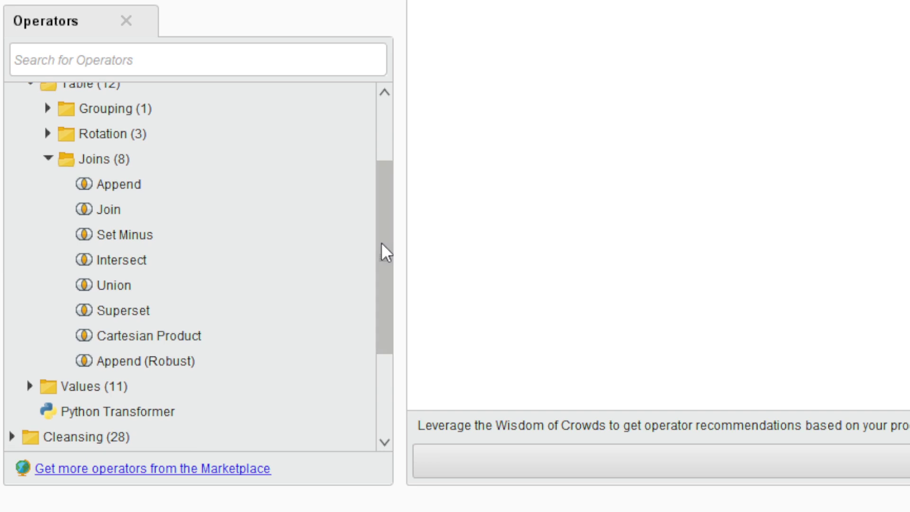
click(135, 185)
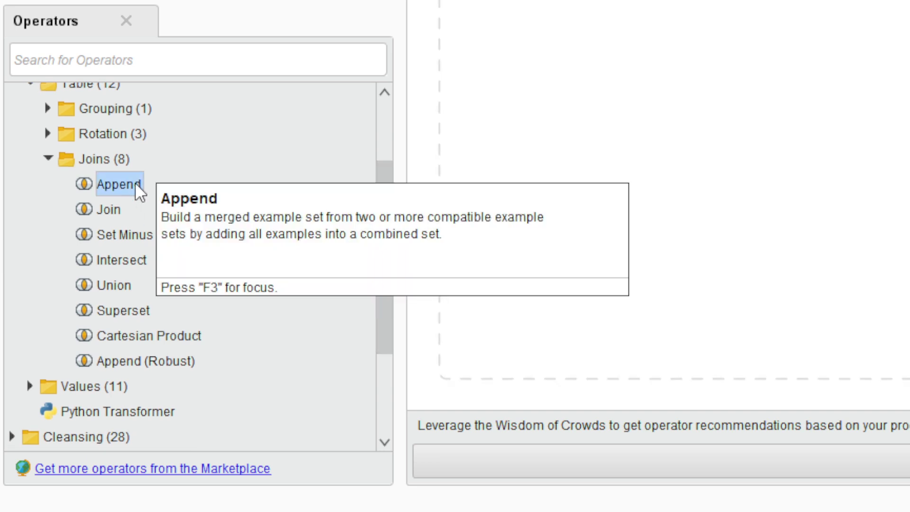
click(114, 214)
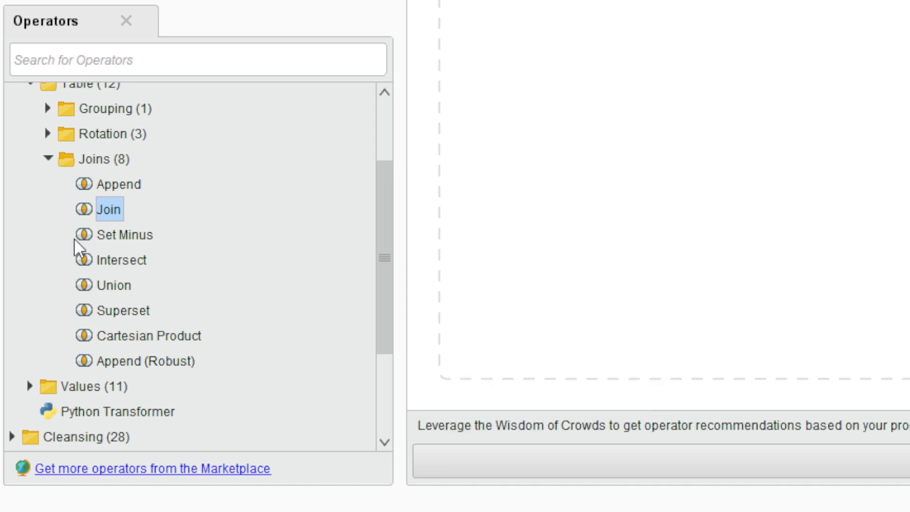
click(130, 184)
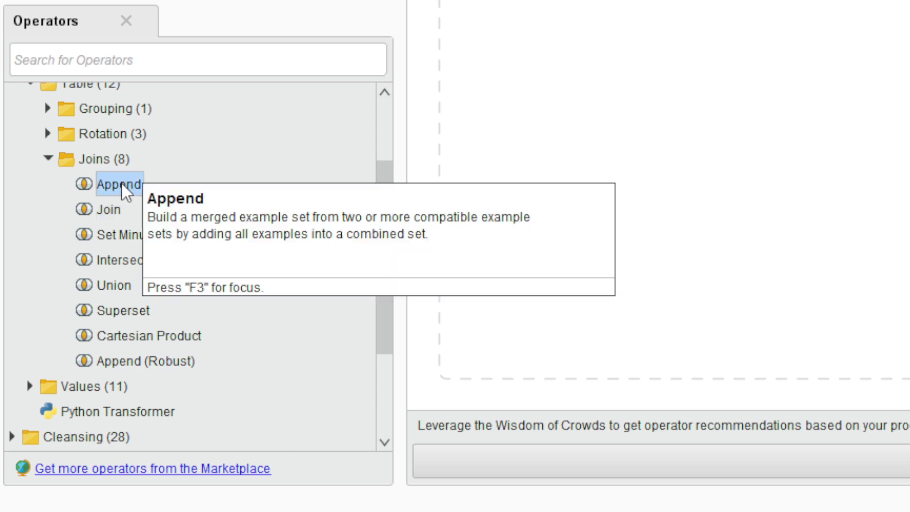
drag(123, 183, 355, 124)
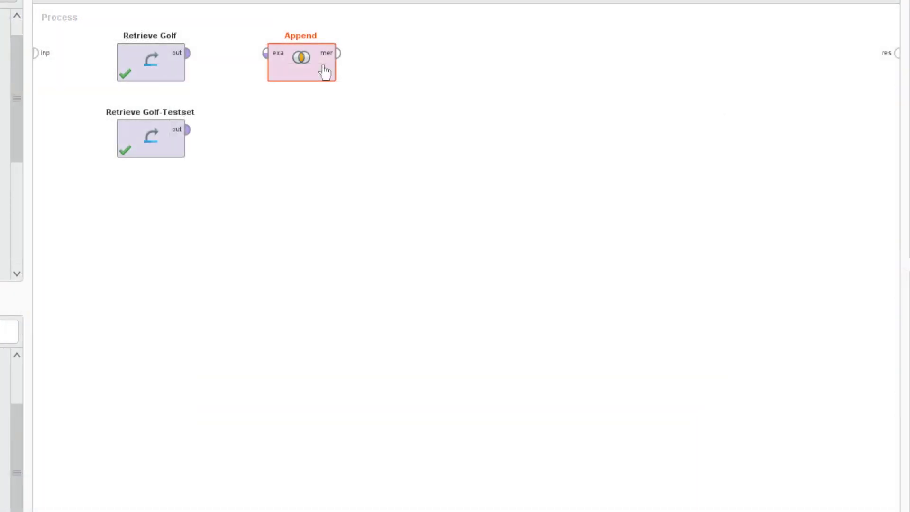
Connect the Retrieve Golf and Retrieve Golf-Testset outputs to the first and second example set inputs of Append
click(192, 59)
drag(191, 55, 266, 55)
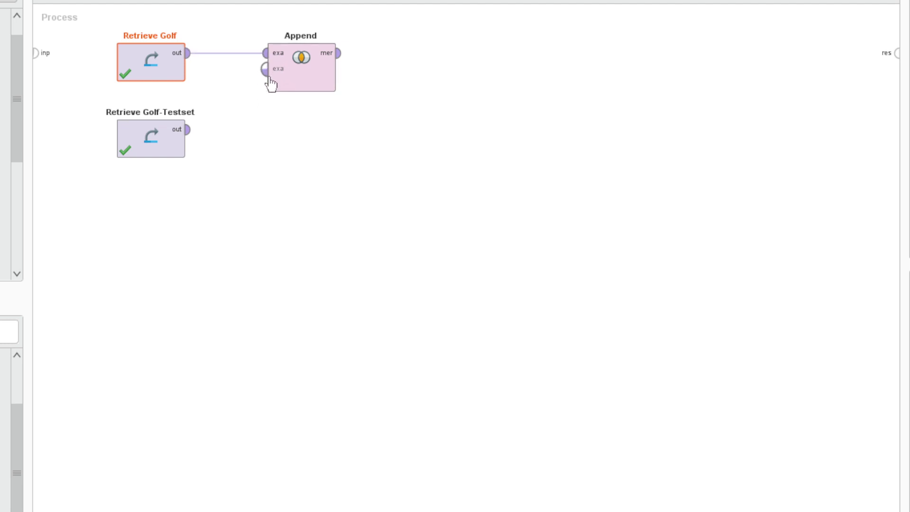
click(195, 135)
drag(193, 135, 264, 75)
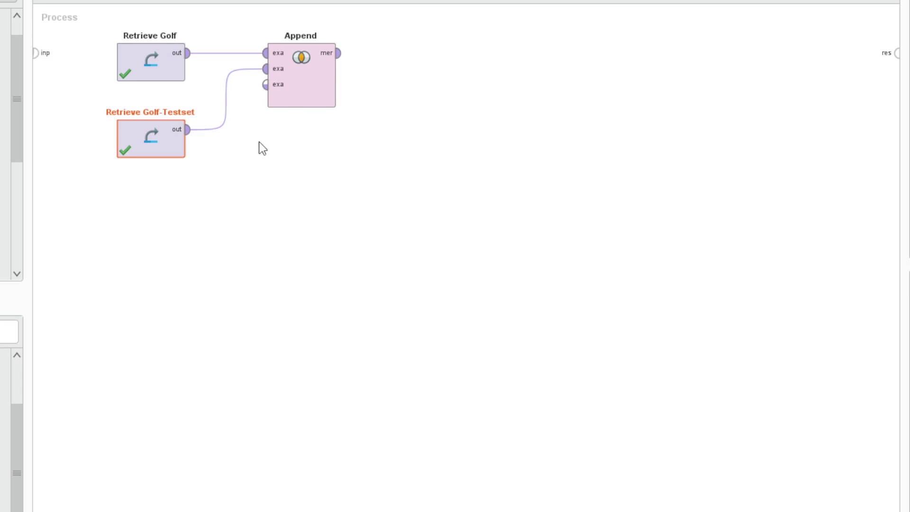
drag(101, 19, 209, 221)
click(289, 84)
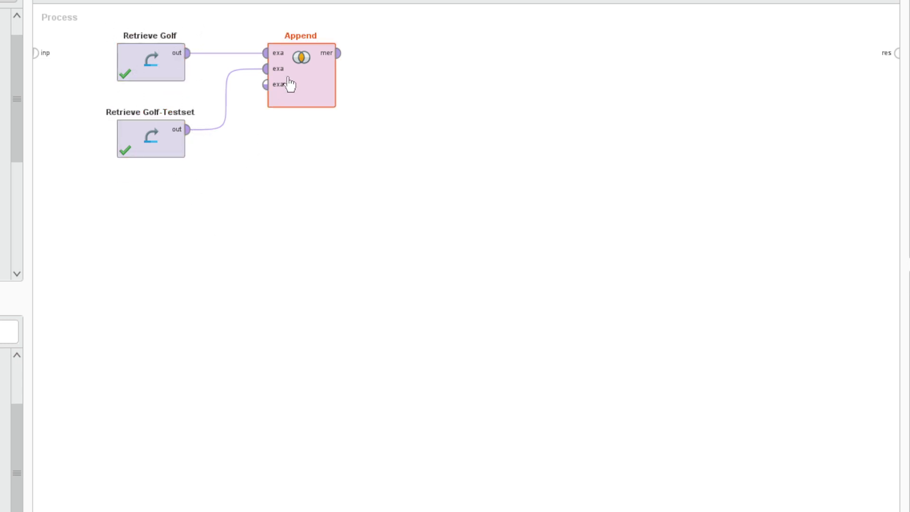
Connect Append's merged output to the first result port and run the process to review the combined table
drag(98, 18, 226, 210)
drag(246, 16, 373, 151)
drag(340, 54, 897, 53)
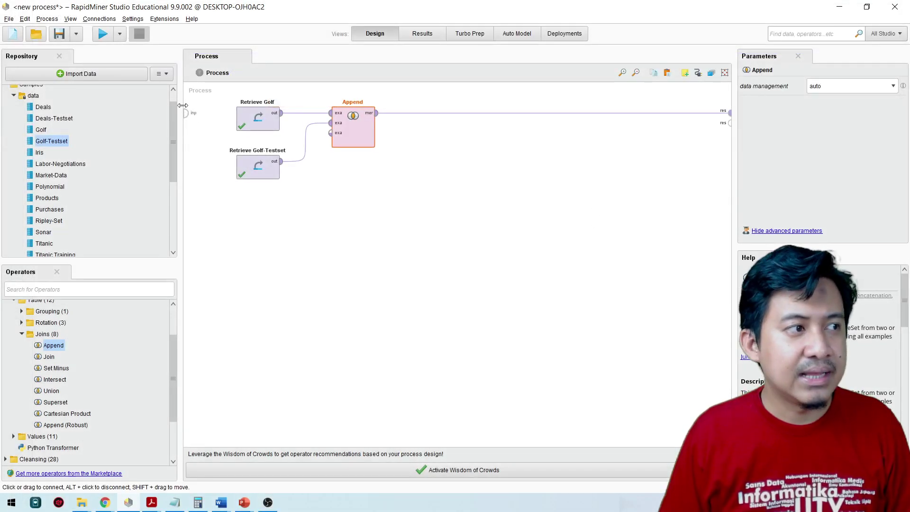
click(107, 37)
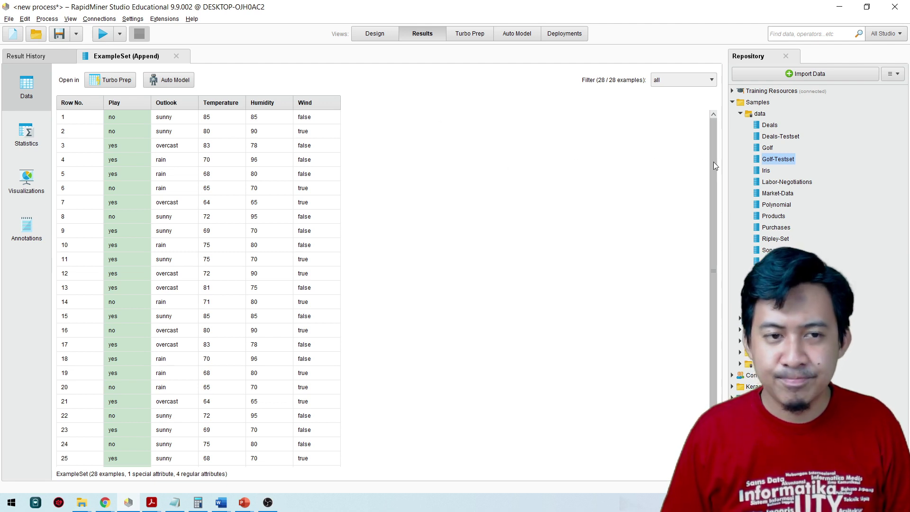
drag(713, 161, 715, 202)
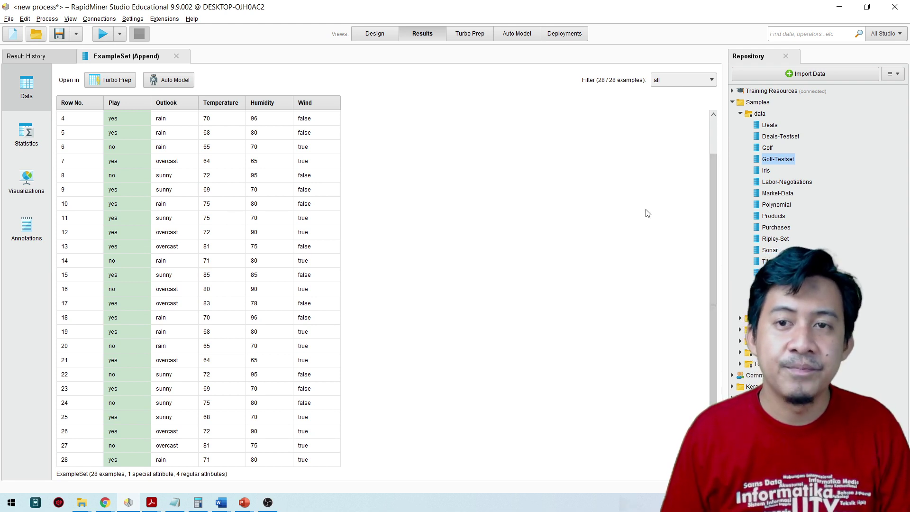
drag(714, 178, 694, 113)
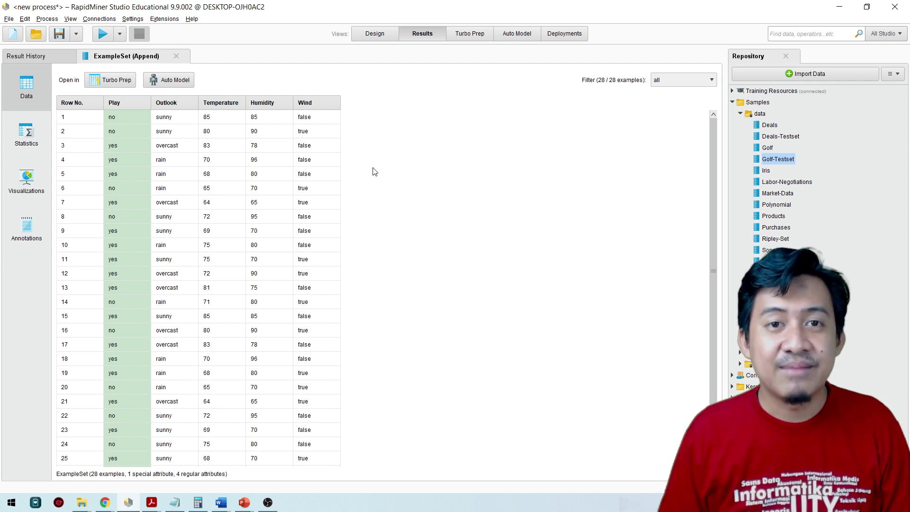
Return to the process design, disable the Append operator and move it down out of the flow
click(374, 35)
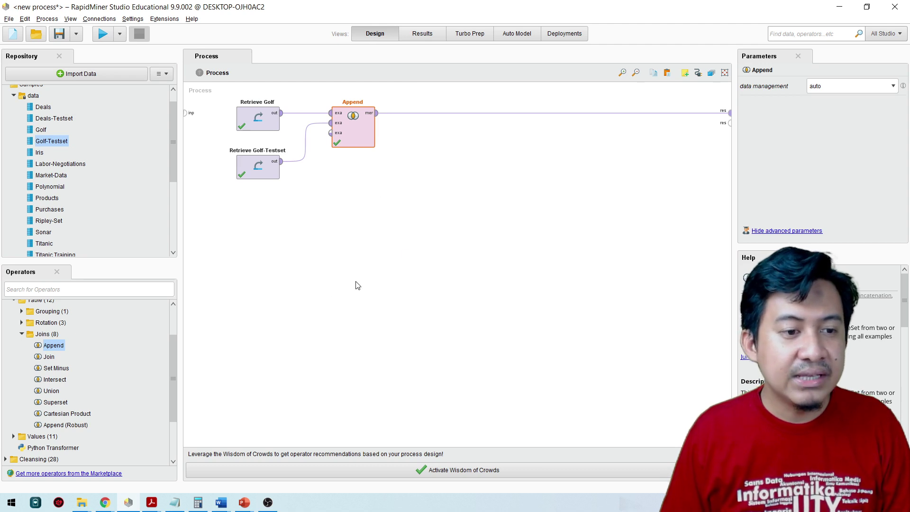
right_click(357, 132)
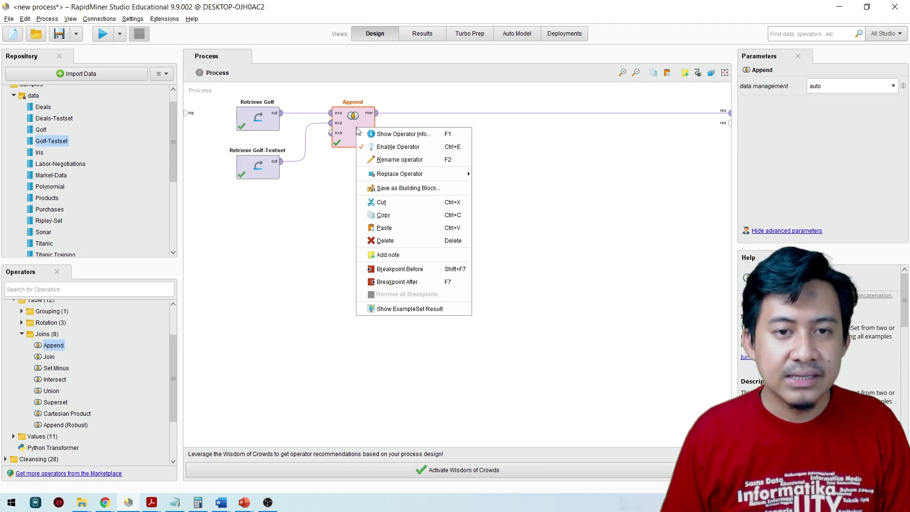
click(390, 147)
drag(362, 118, 357, 261)
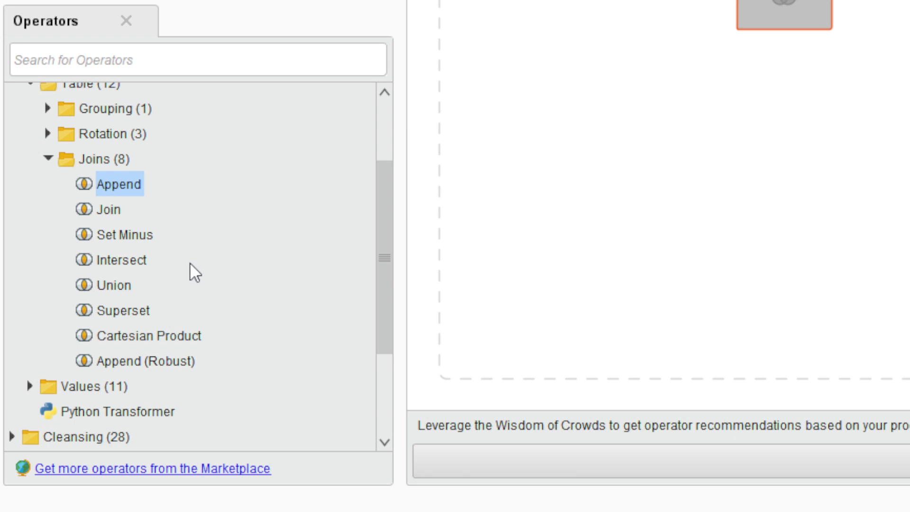
Add the Union operator from the Joins group beside Retrieve Golf and connect both Retrieve outputs to its two inputs
click(111, 286)
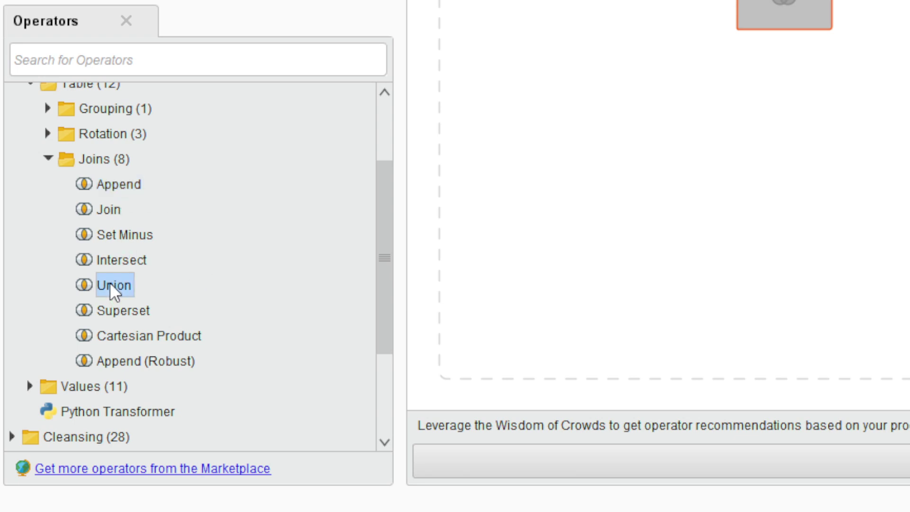
mouse_move(108, 284)
drag(111, 285, 350, 116)
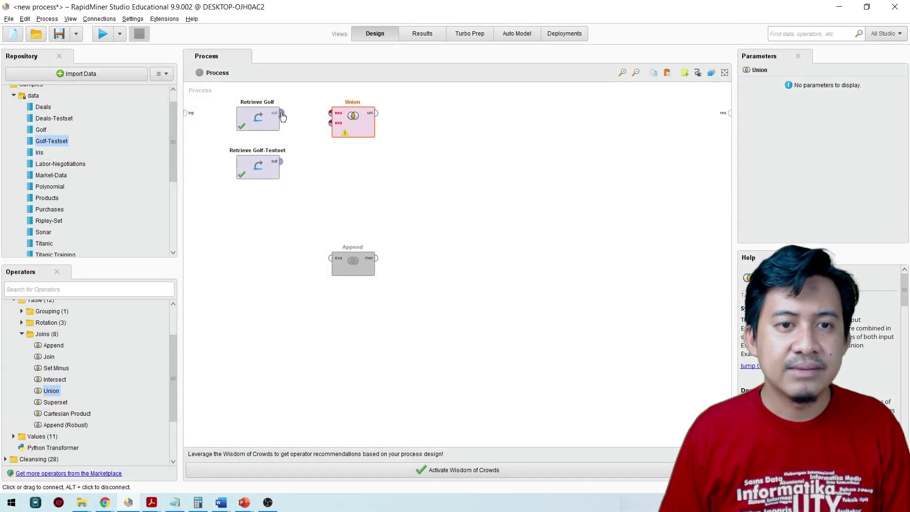
drag(283, 116, 292, 116)
click(330, 113)
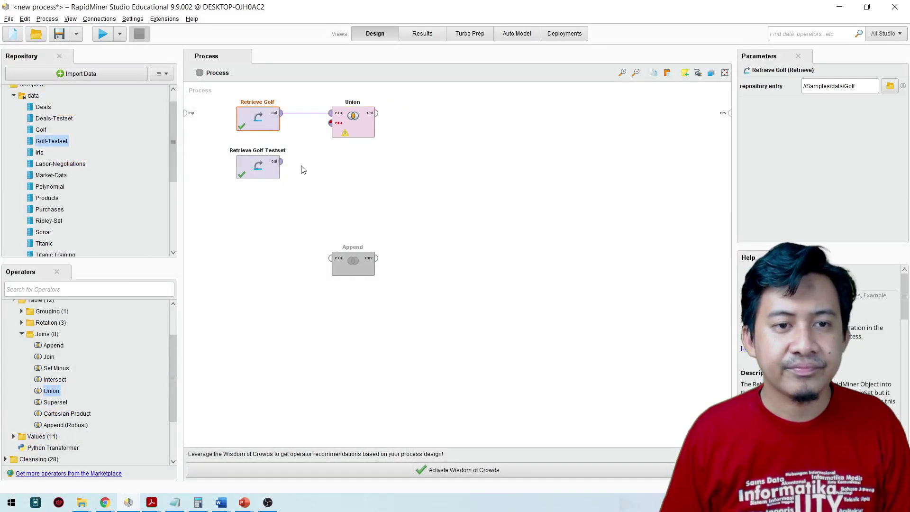
click(282, 161)
click(330, 123)
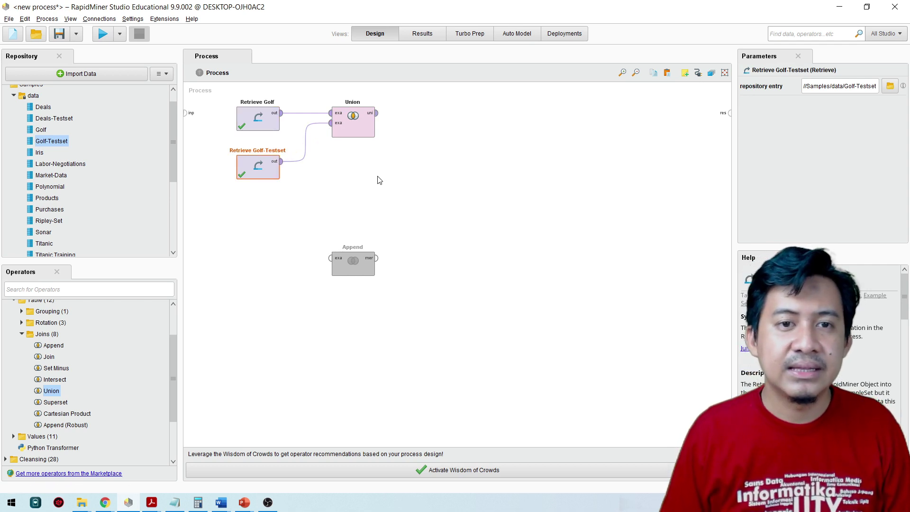
Connect Union's output to the first result port and run the process to review the unified table
click(379, 114)
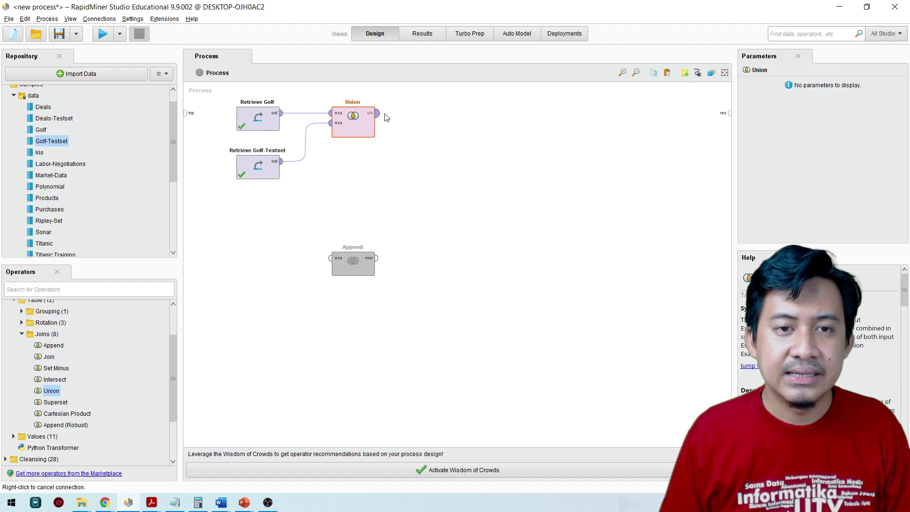
click(728, 114)
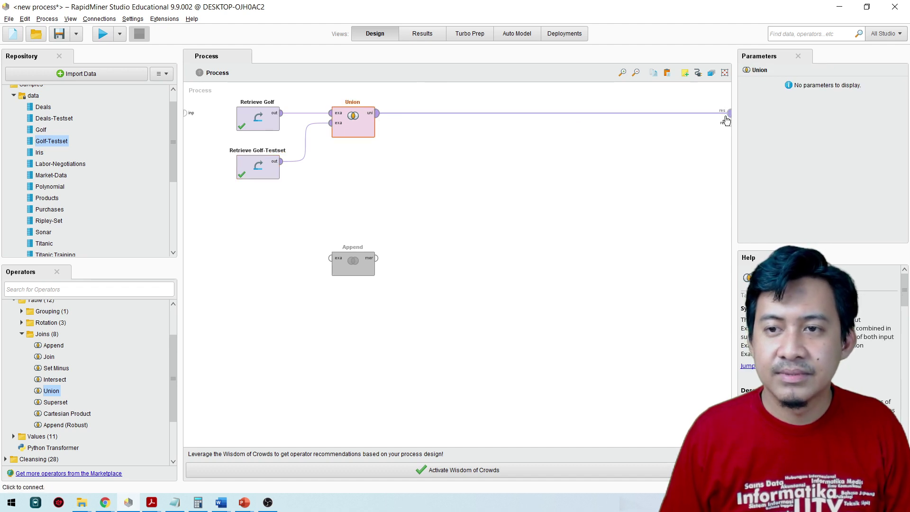
click(98, 37)
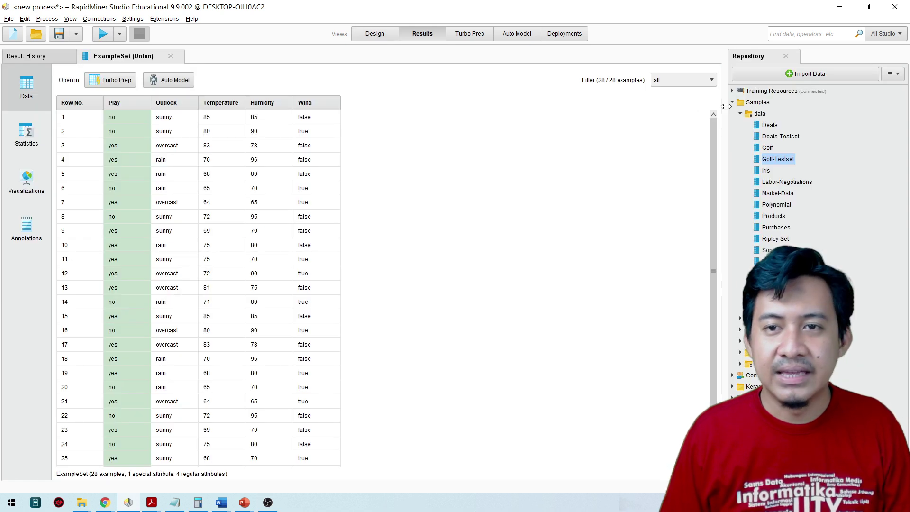
mouse_move(715, 135)
mouse_down()
mouse_move(708, 207)
mouse_move(717, 127)
mouse_up()
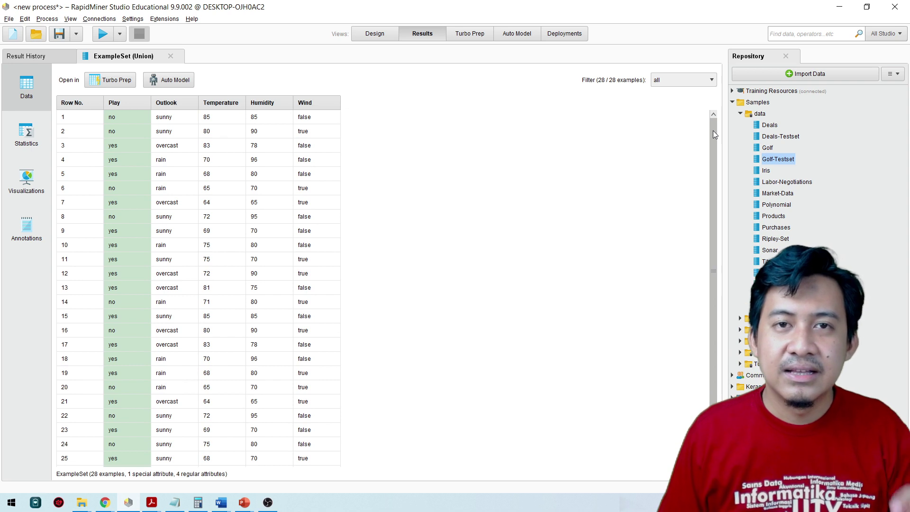
mouse_move(714, 131)
mouse_down()
mouse_move(716, 195)
mouse_move(714, 126)
mouse_up()
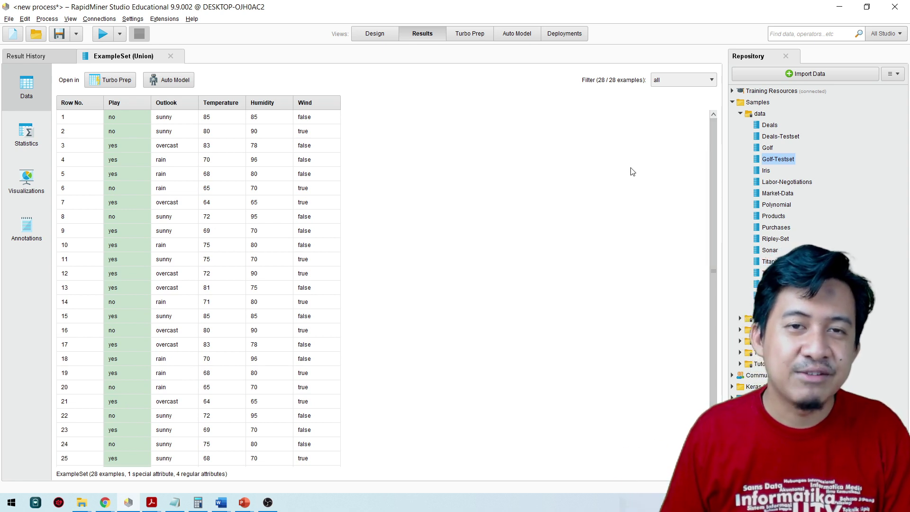
Back in the process design, disable Union and move it aside, putting Append in its place beside Retrieve Golf
click(375, 33)
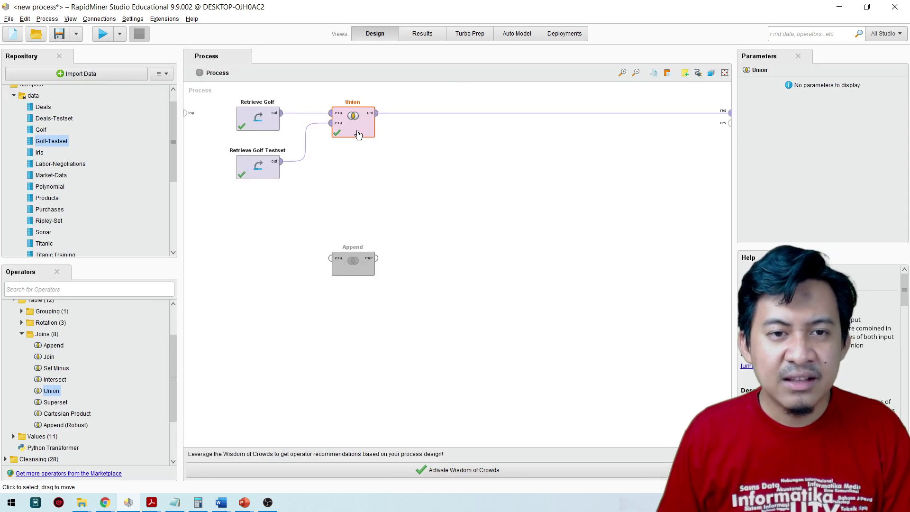
right_click(358, 135)
click(384, 149)
drag(361, 130, 460, 292)
drag(360, 274, 360, 133)
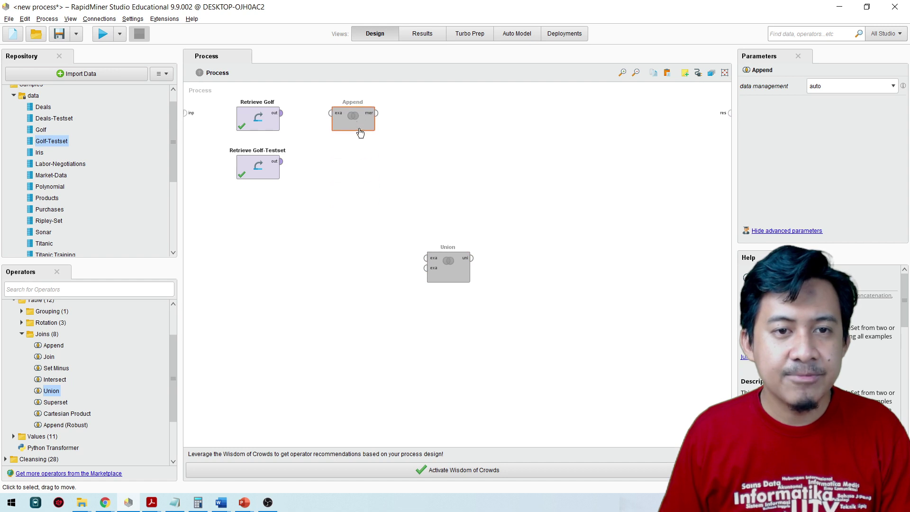
Connect Retrieve Golf and Retrieve Golf-Testset to Append's first two inputs, removing and redoing the Golf-Testset link once
click(280, 113)
click(331, 113)
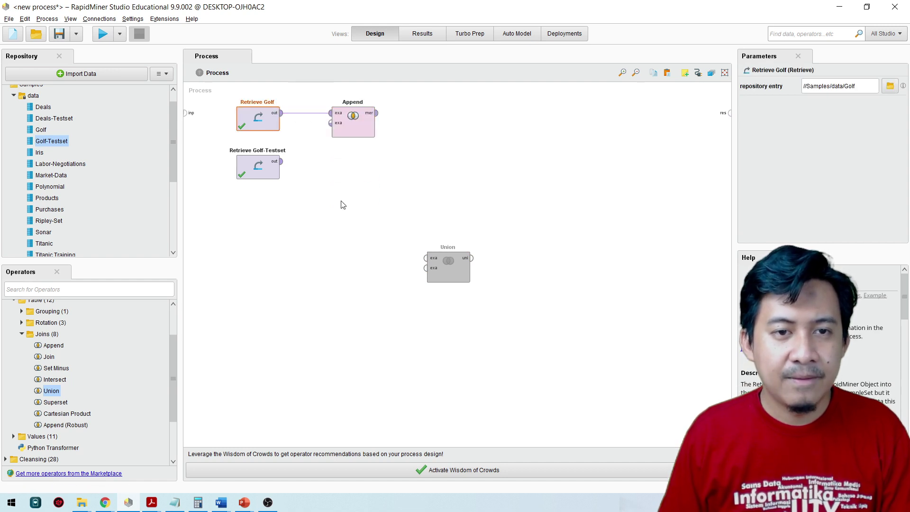
click(281, 161)
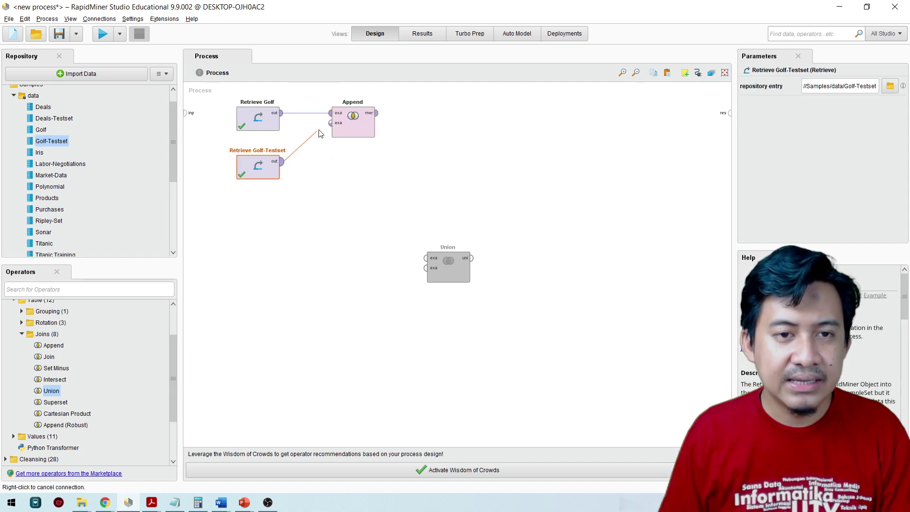
click(330, 123)
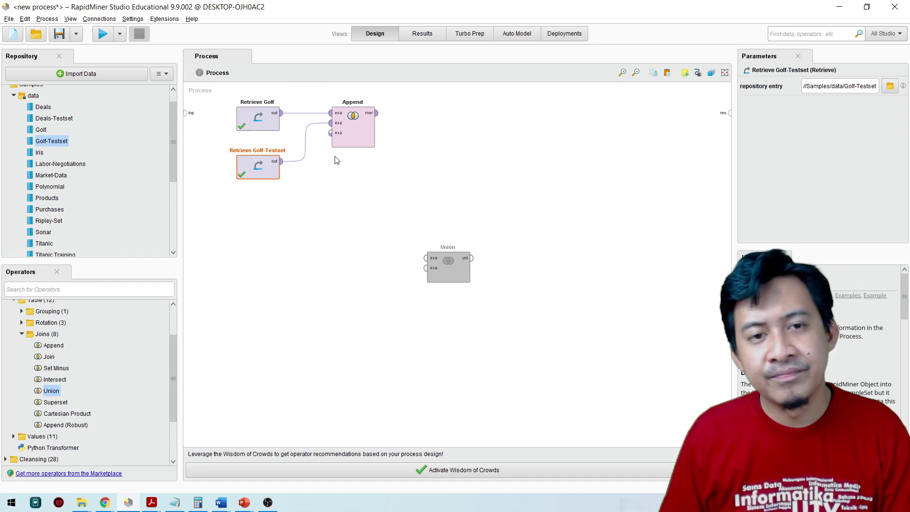
alt+click(307, 143)
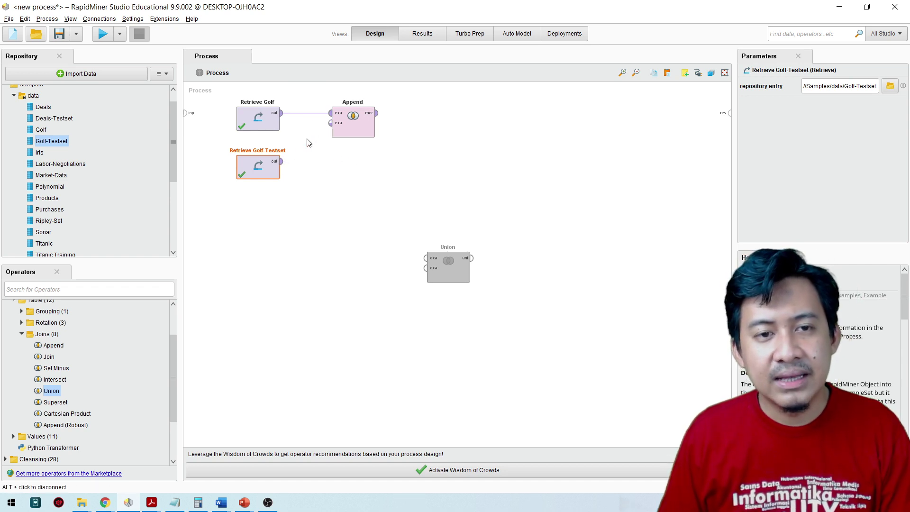
click(287, 163)
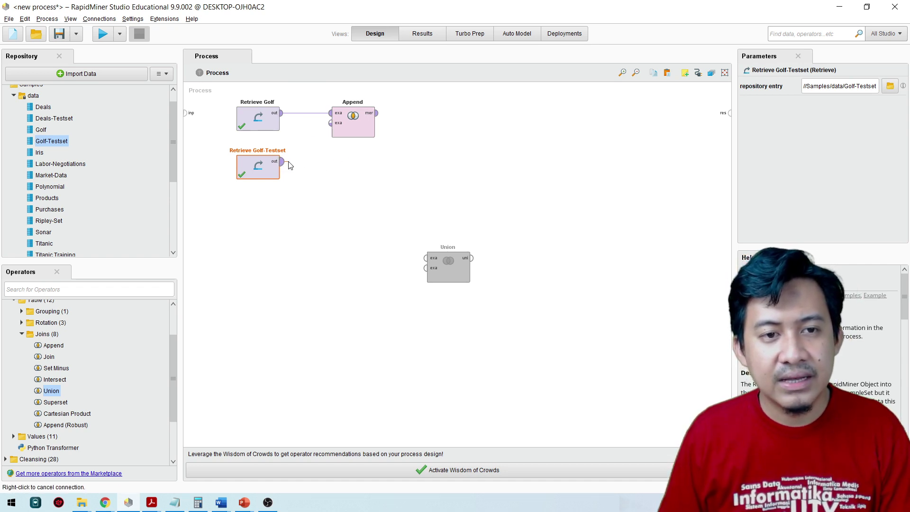
click(330, 129)
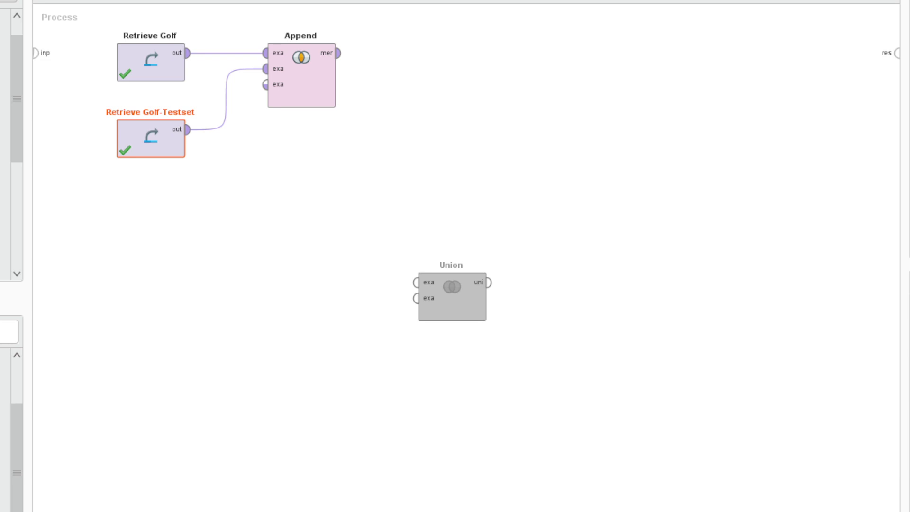
Add two copies of Retrieve Golf-Testset below the original and connect them to Append's third and fourth inputs
key(ctrl+v)
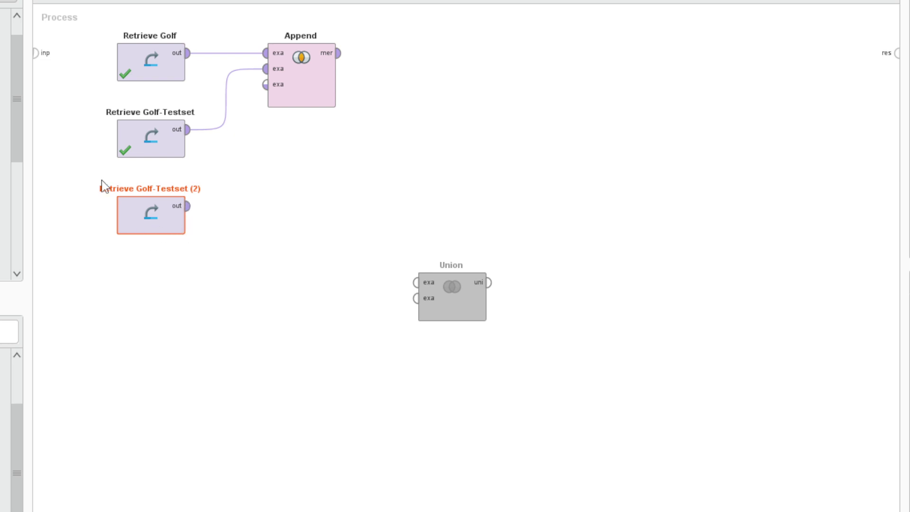
drag(188, 206, 266, 84)
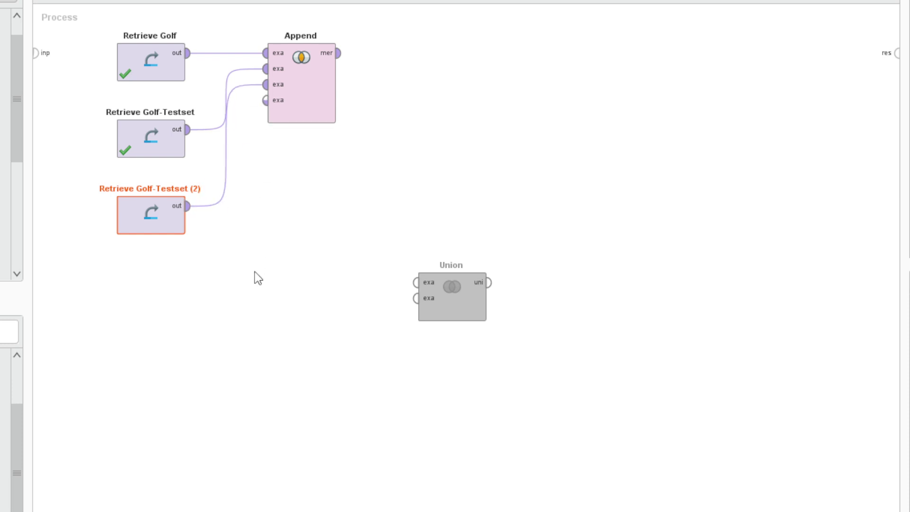
right_click(154, 215)
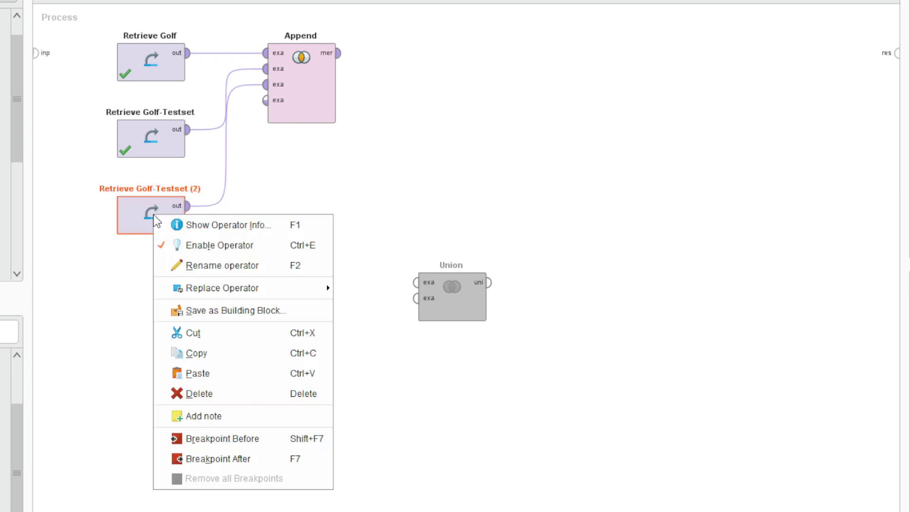
click(201, 353)
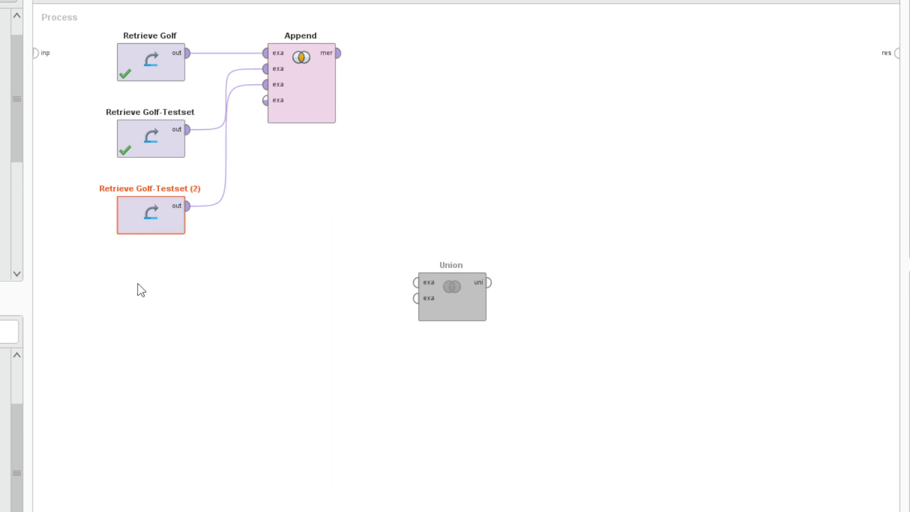
right_click(138, 284)
click(175, 399)
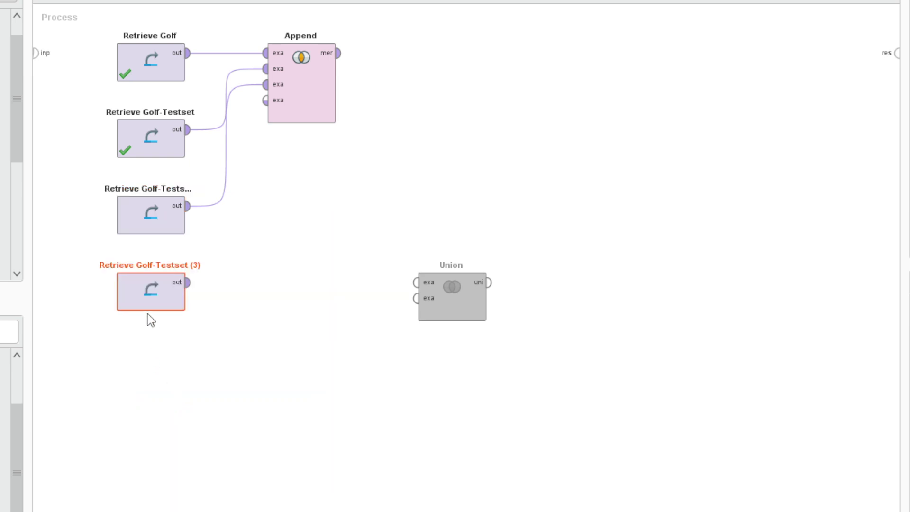
drag(188, 283, 266, 118)
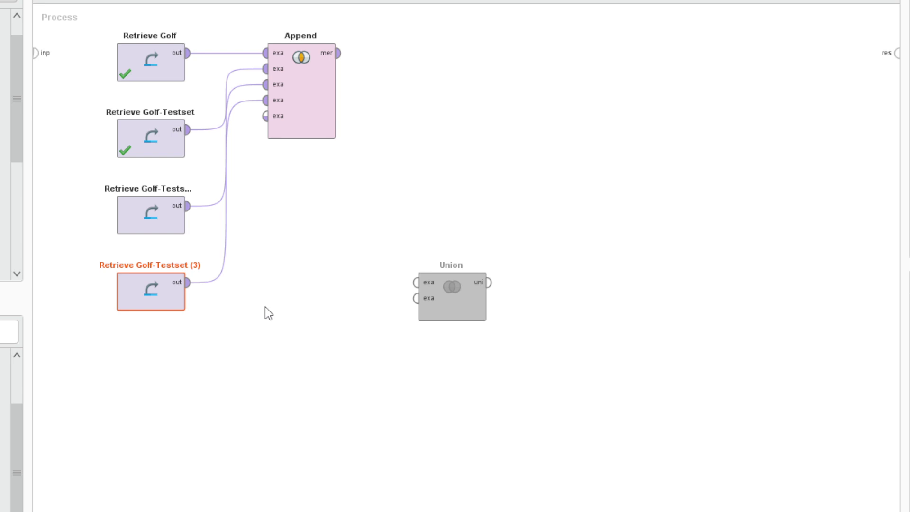
Connect Append's merged output to the first result port and run the process with all four Retrieve operators
drag(82, 20, 205, 333)
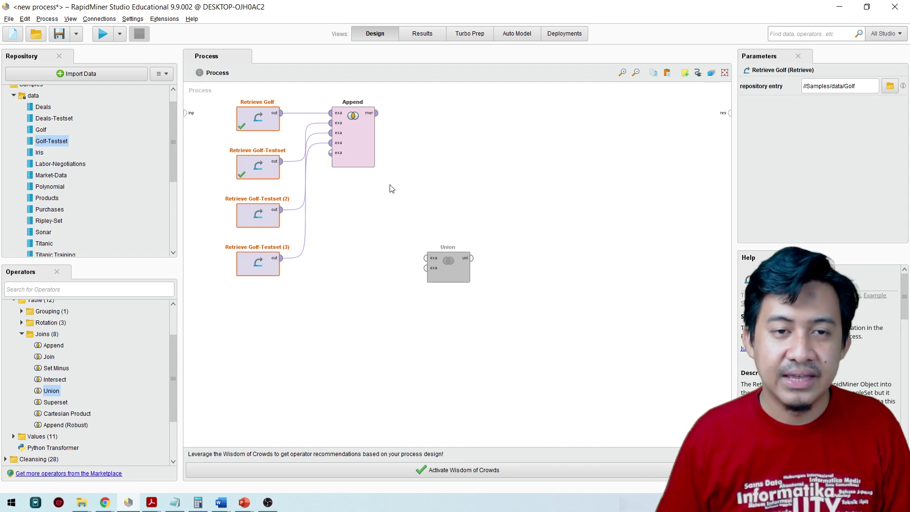
drag(377, 113, 716, 118)
click(102, 33)
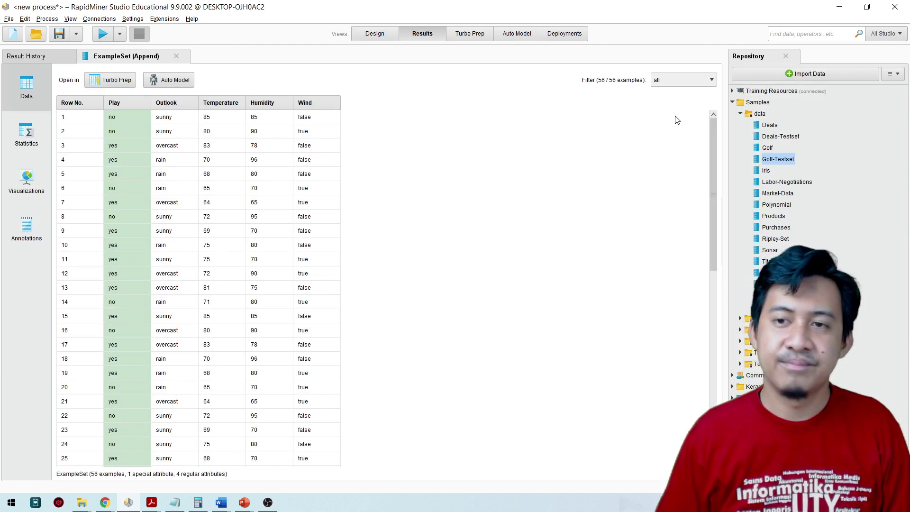
Back in the process design, disable Append and move it below, putting Union in its place beside Retrieve Golf
drag(712, 133, 725, 113)
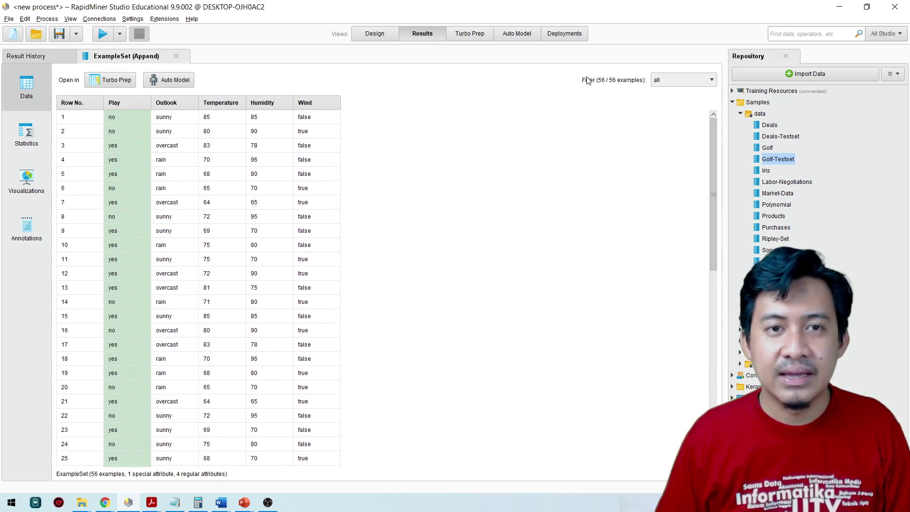
click(373, 37)
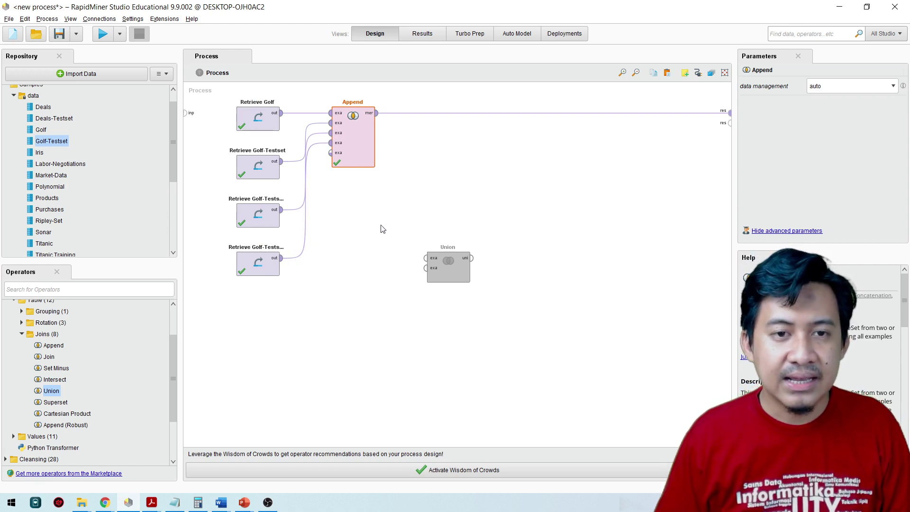
right_click(366, 145)
click(401, 160)
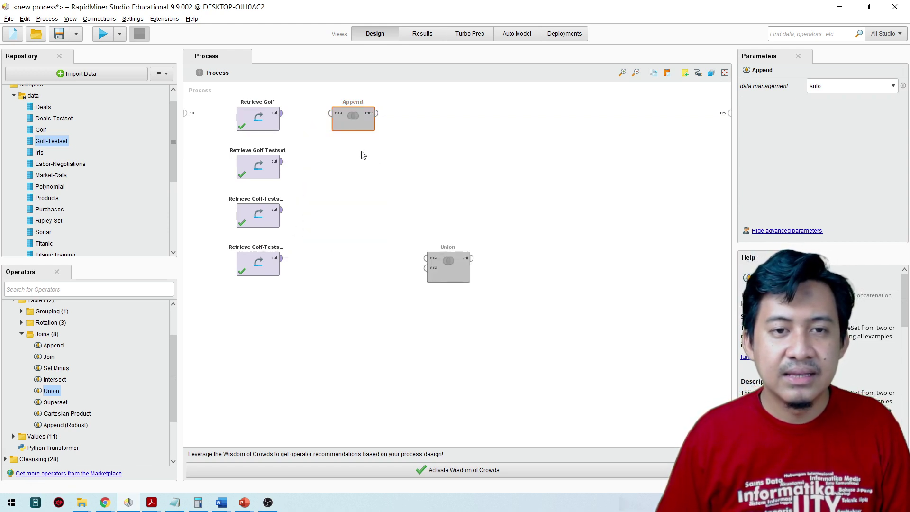
drag(355, 124, 370, 310)
drag(463, 282, 368, 138)
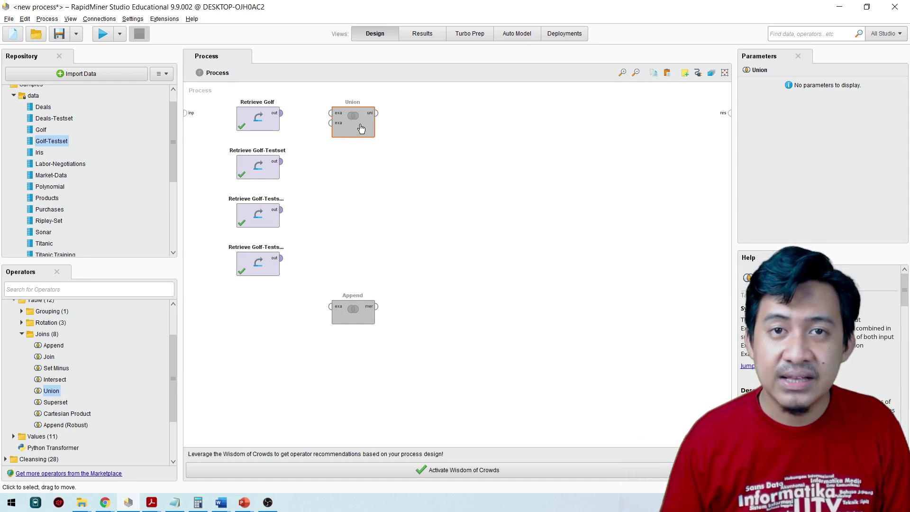
Connect Retrieve Golf to Union's first input and the original Retrieve Golf-Testset to its second input
click(283, 114)
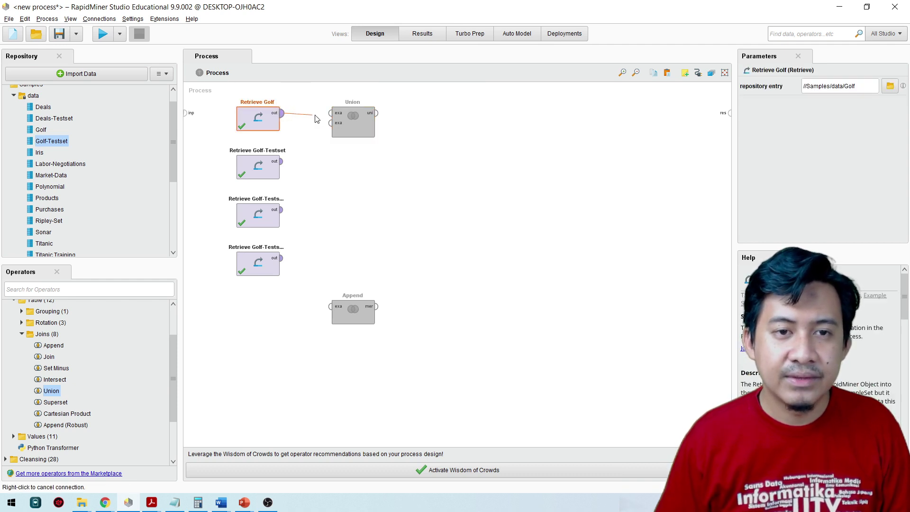
click(330, 113)
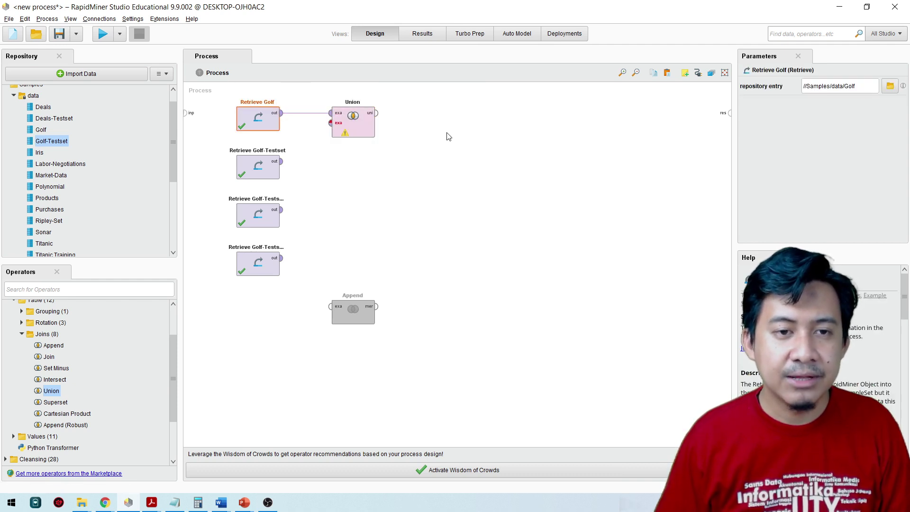
click(282, 162)
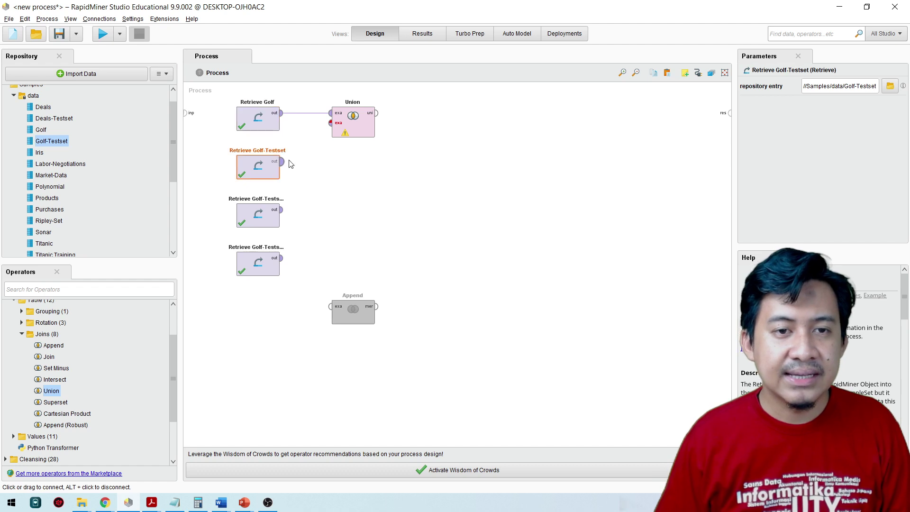
click(331, 124)
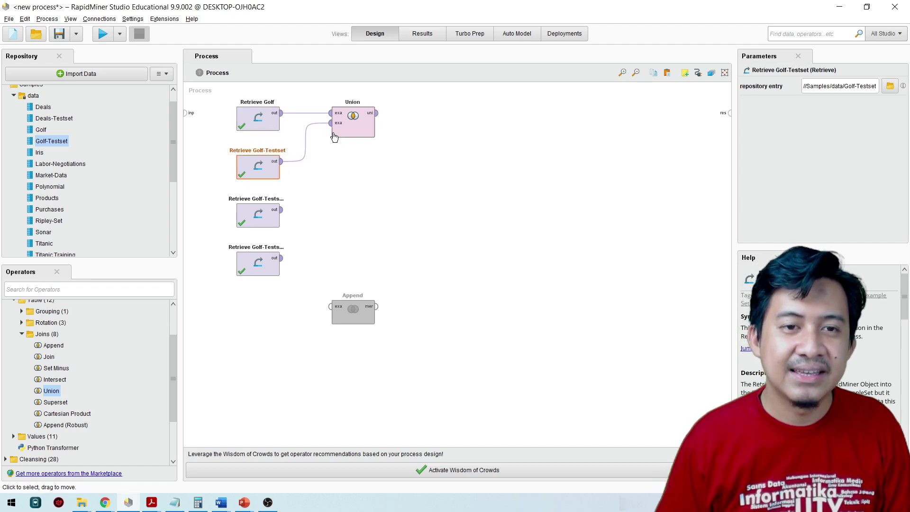
Try to connect the first copy of Retrieve Golf-Testset to Union as a third input
mouse_move(306, 154)
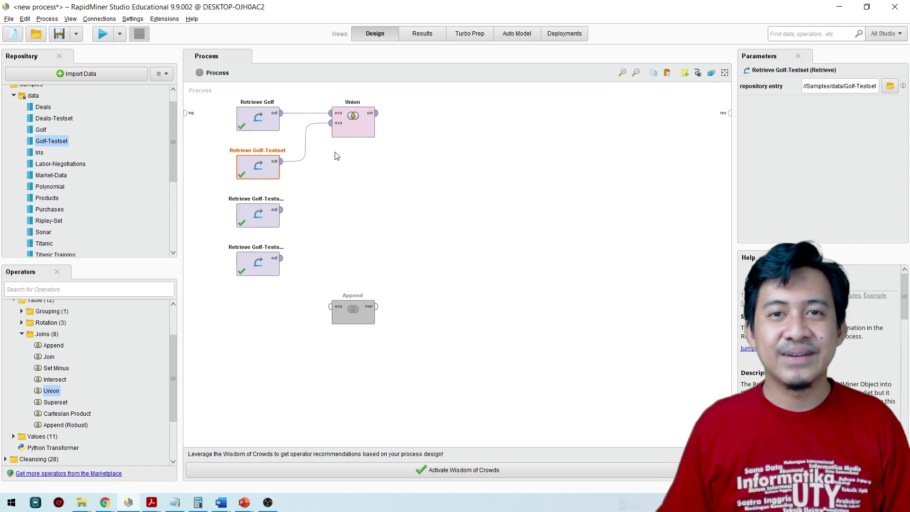
click(282, 211)
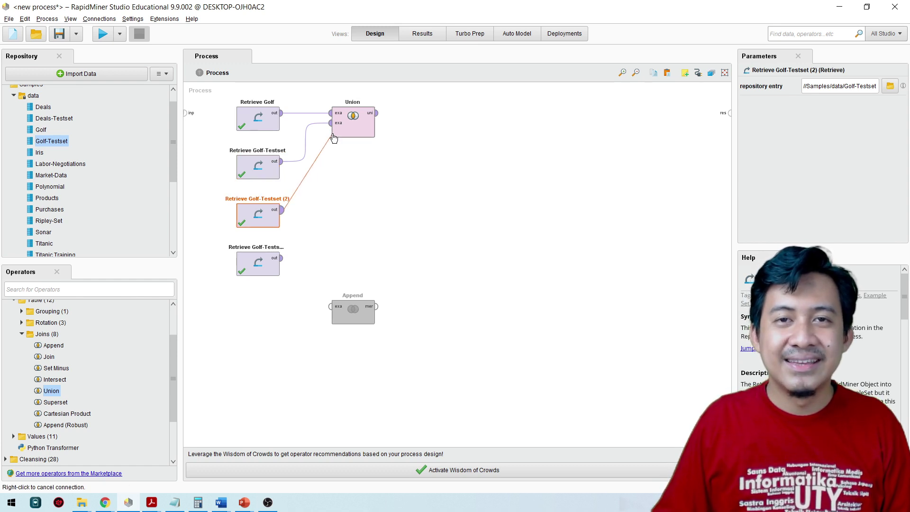
right_click(325, 172)
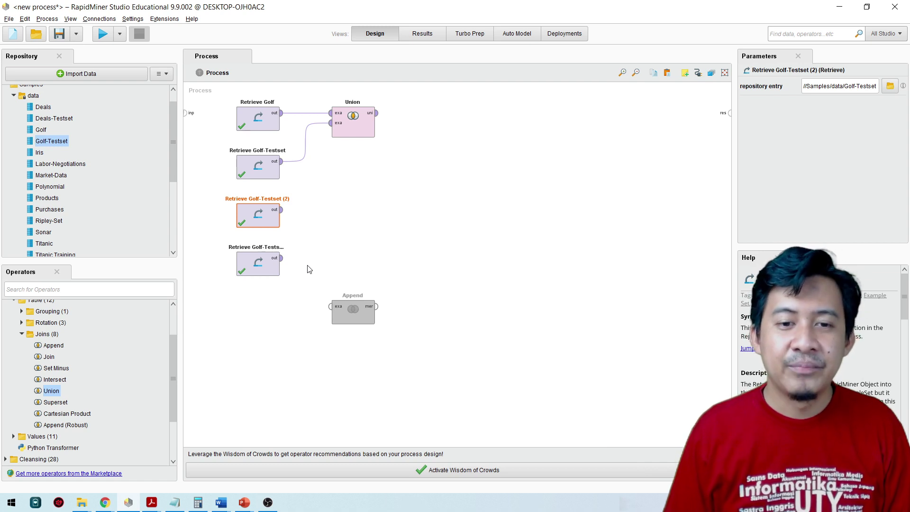
mouse_move(356, 323)
mouse_down()
mouse_move(357, 278)
mouse_move(354, 318)
mouse_up()
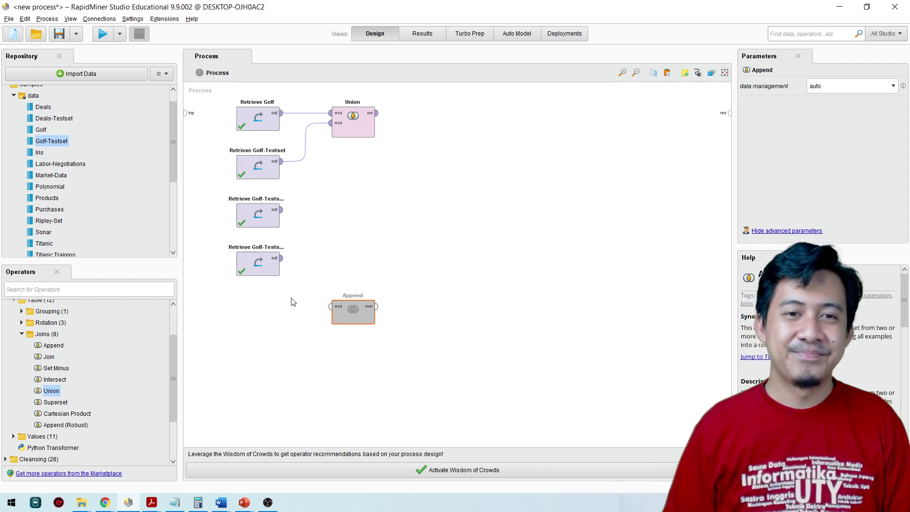
Delete both copies of Retrieve Golf-Testset and the original, keeping only Retrieve Golf as a data source
drag(295, 292, 212, 182)
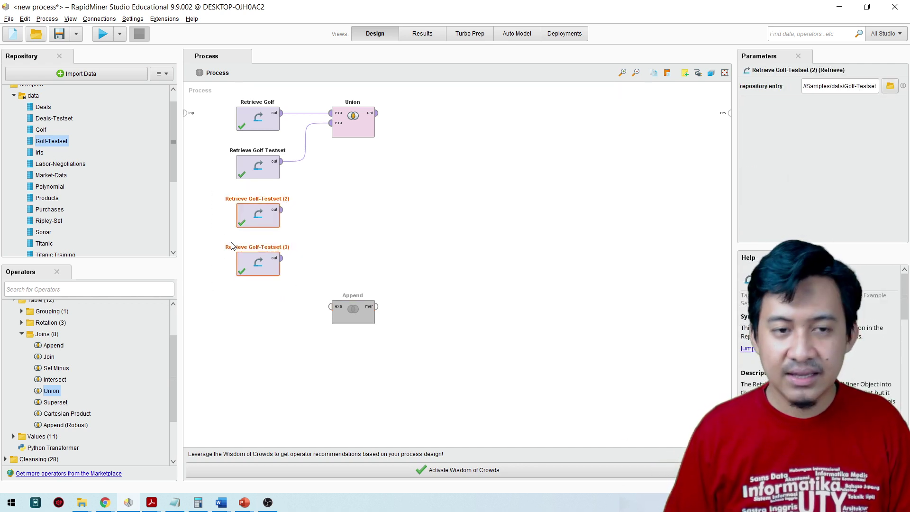
key(Delete)
click(244, 170)
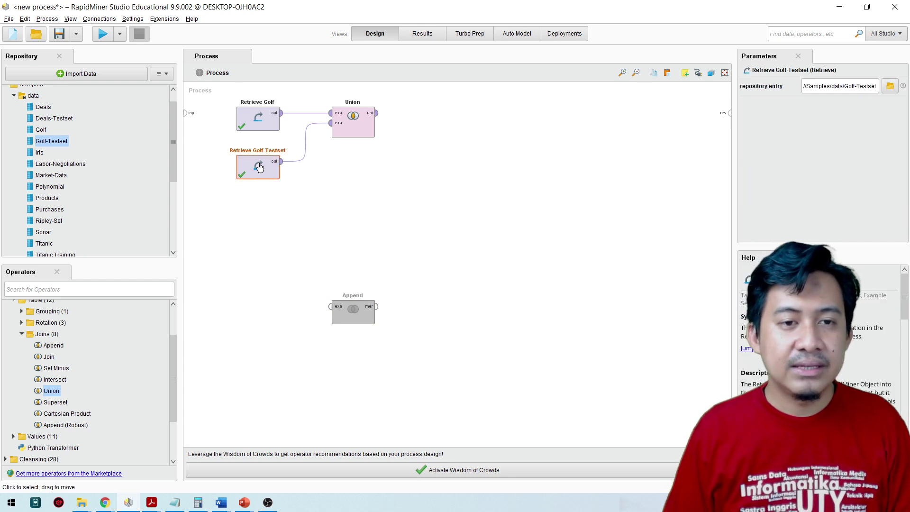
key(Delete)
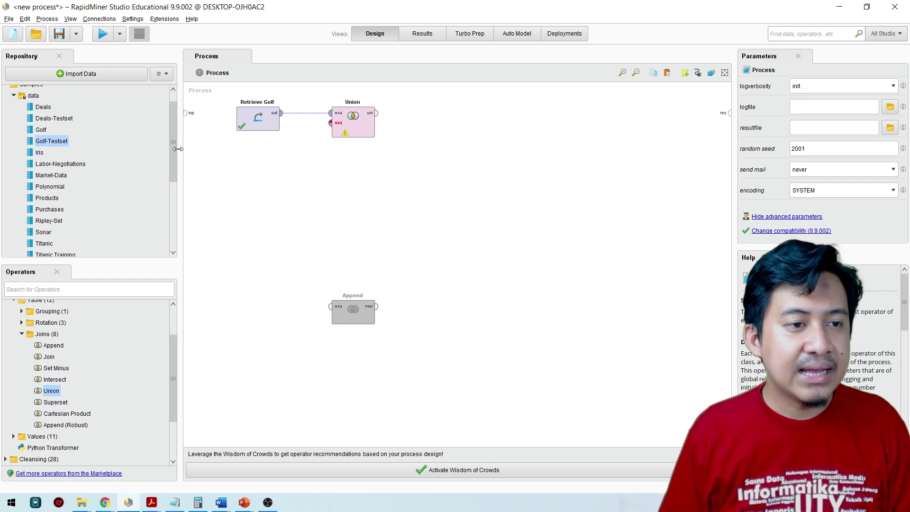
Add the Titanic sample dataset below Retrieve Golf and connect its output to Union's second input
drag(177, 161, 170, 195)
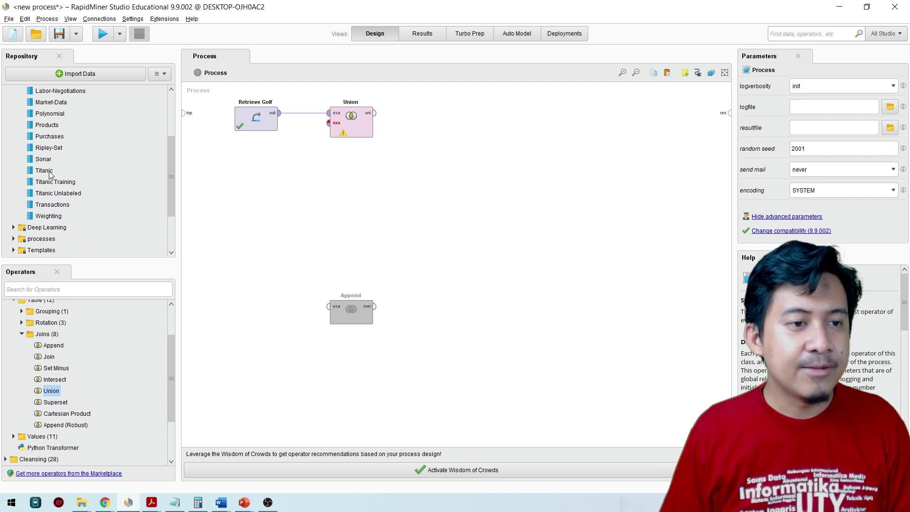
drag(47, 170, 71, 174)
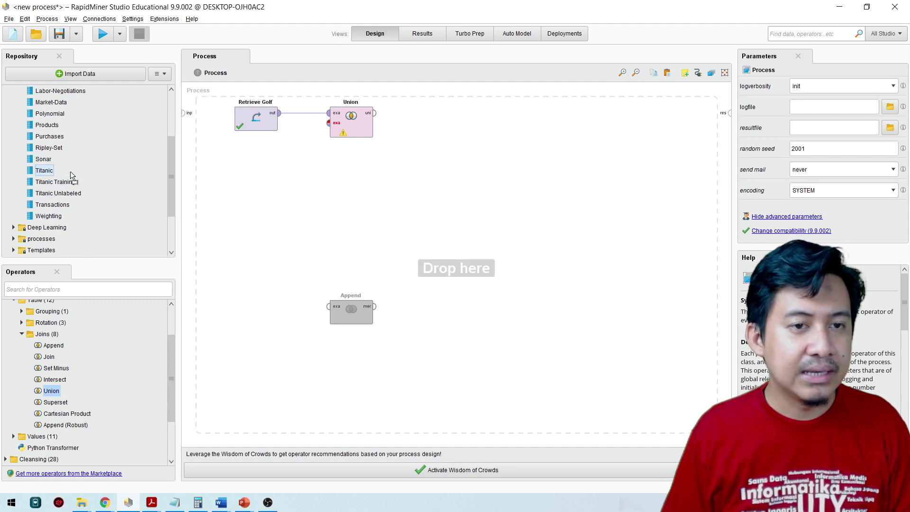
drag(260, 174, 329, 123)
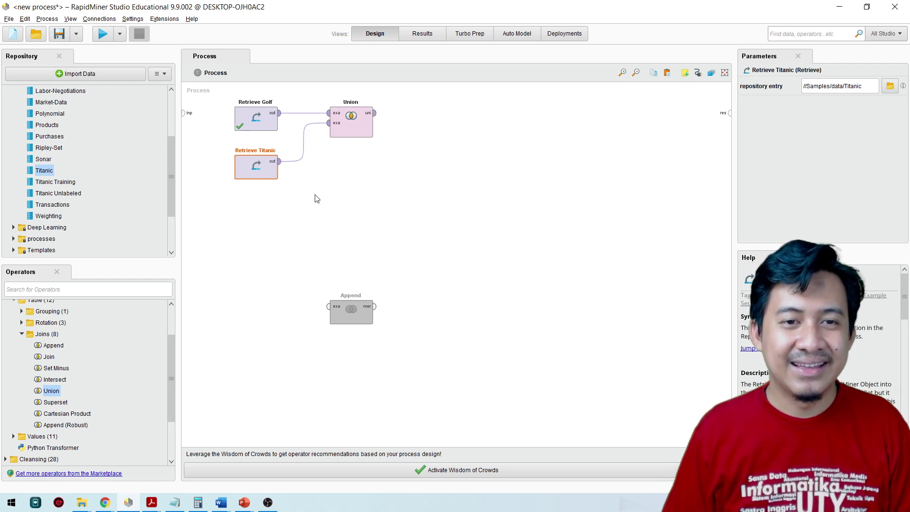
Connect Union's output to the first result port and run the process on the Golf and Titanic data
click(255, 117)
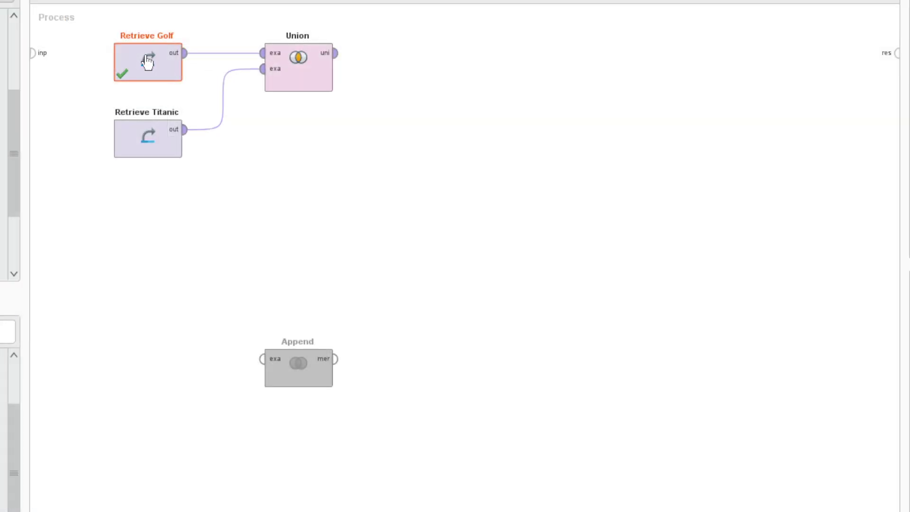
click(146, 138)
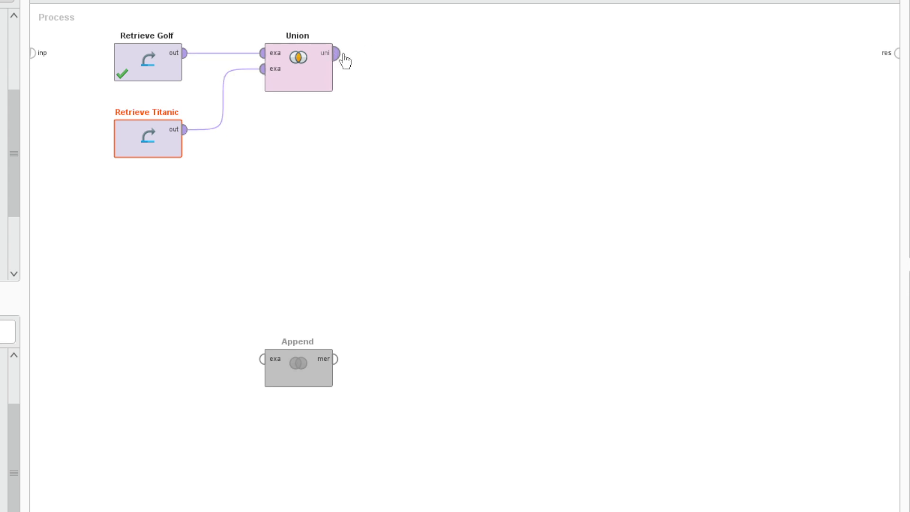
drag(336, 54, 897, 52)
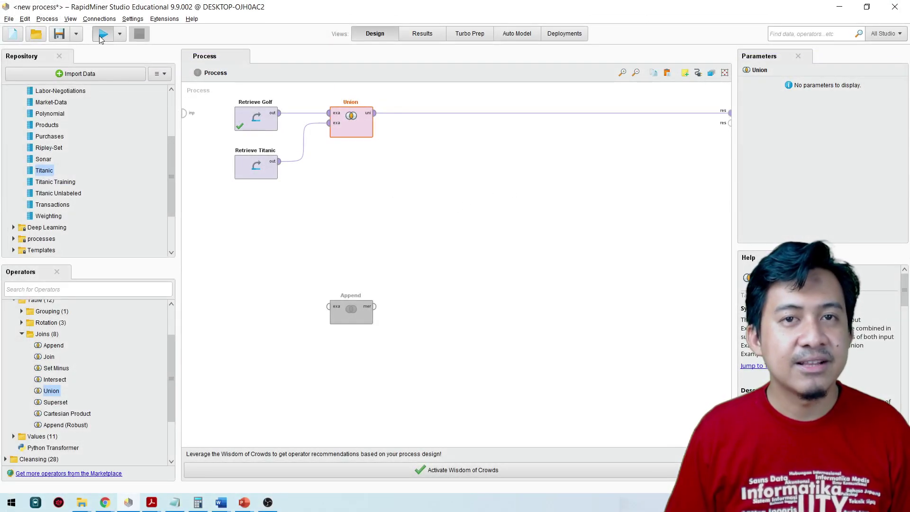
click(103, 33)
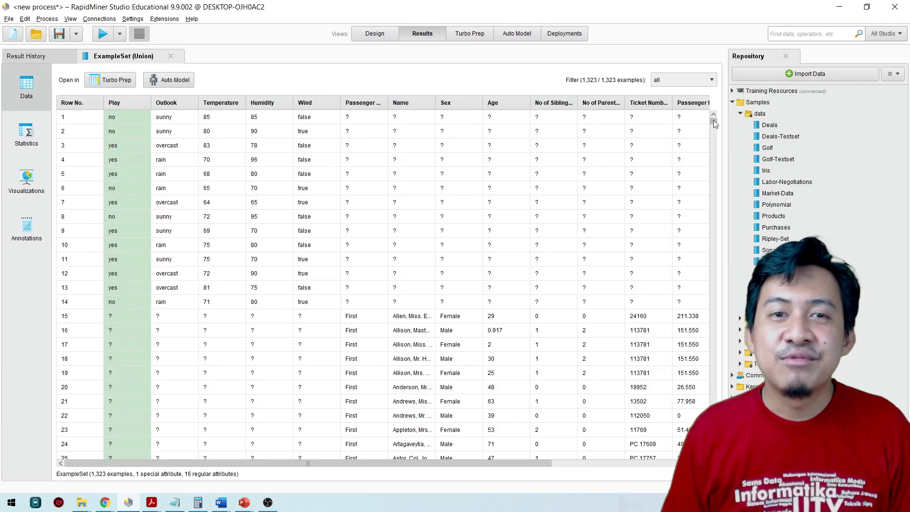
Examine the Golf rows 1 to 14 of the Union result, comparing their Golf attributes with the Titanic attribute columns
mouse_move(714, 121)
mouse_down()
mouse_move(710, 153)
mouse_move(714, 112)
mouse_up()
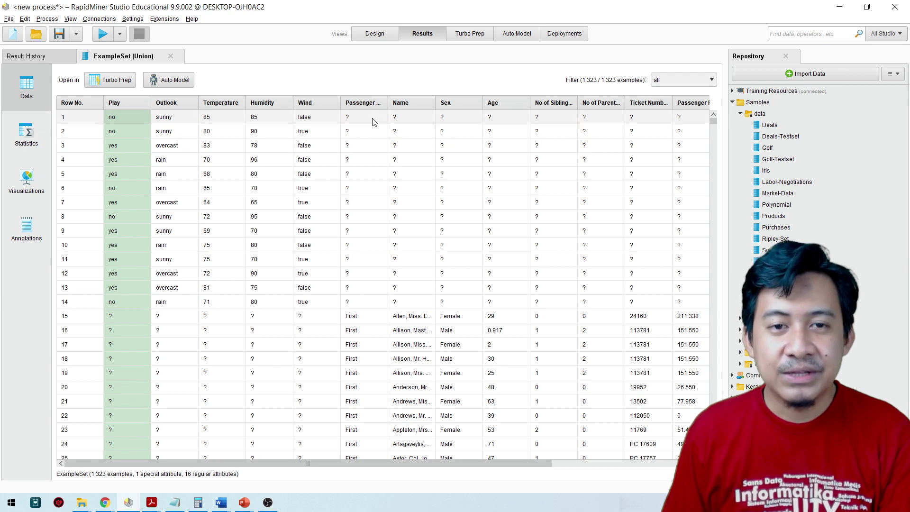
drag(374, 119, 653, 303)
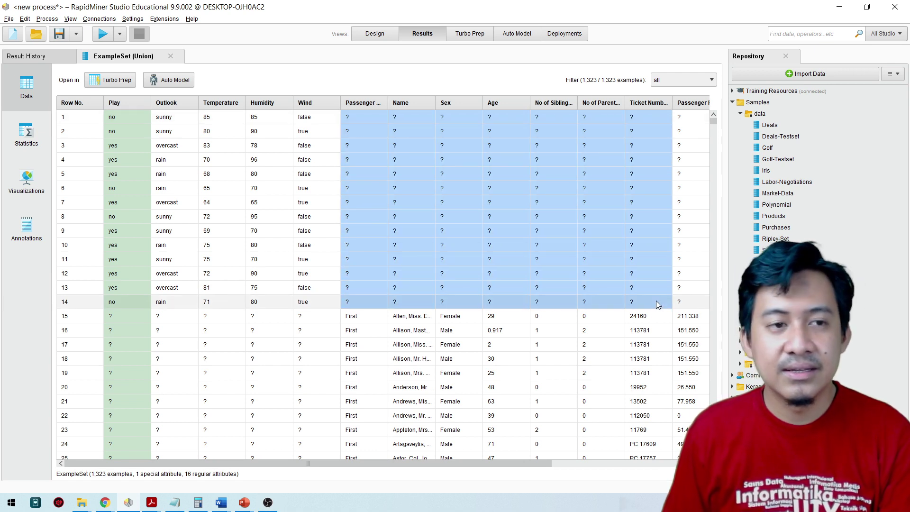
click(565, 257)
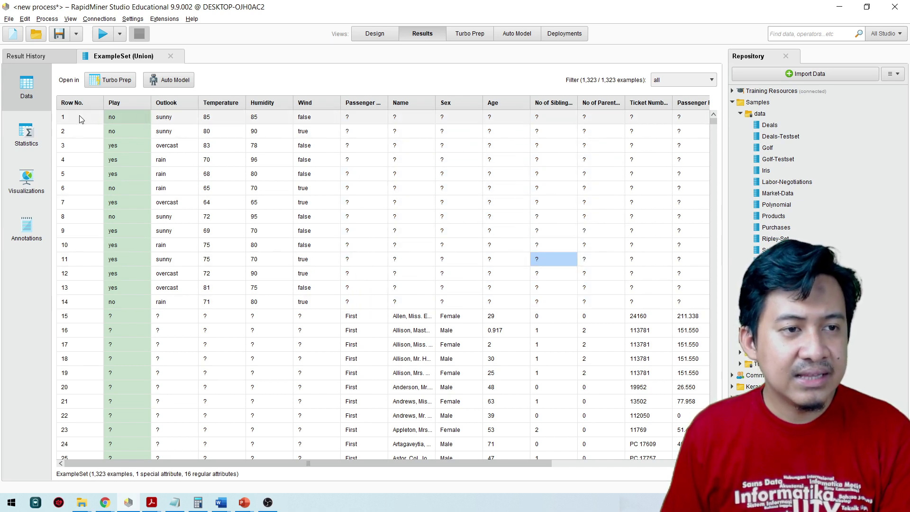
drag(87, 119, 313, 299)
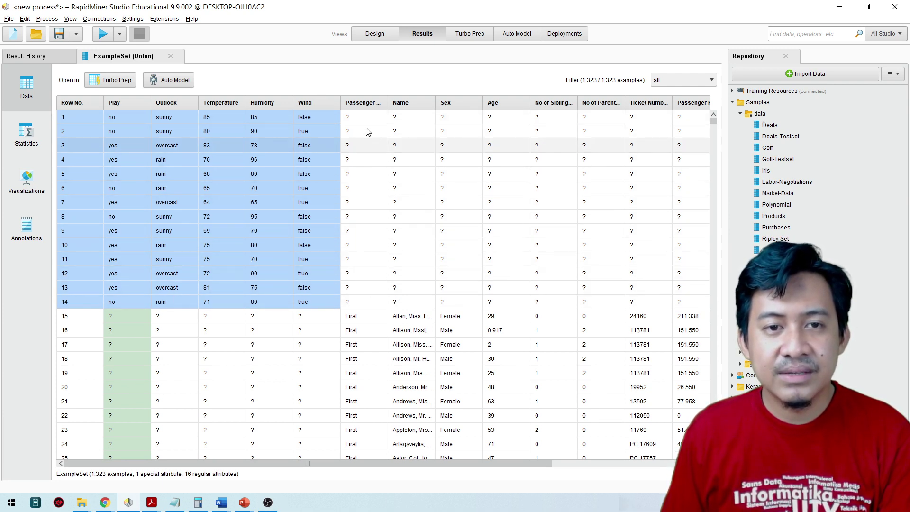
drag(365, 118, 687, 299)
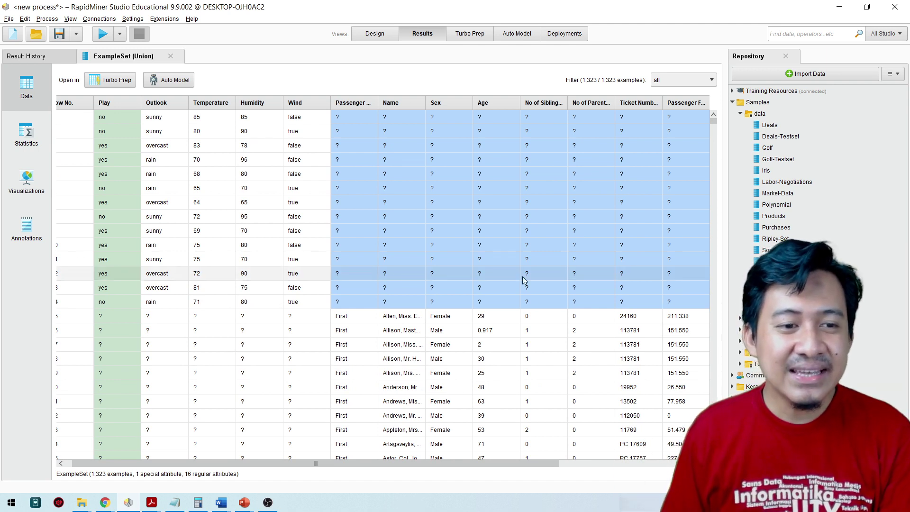
scroll(502, 451, down, 1)
drag(406, 463, 396, 463)
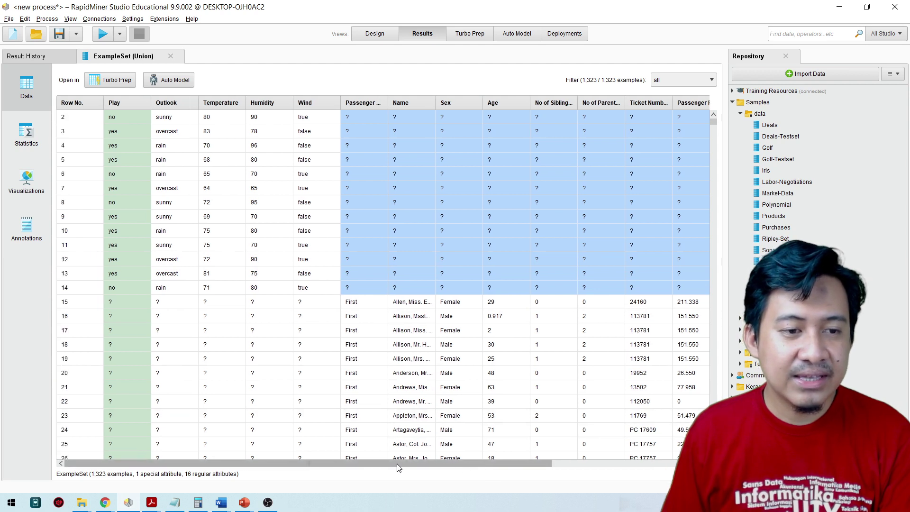
Examine the Titanic rows from row 15 onward, comparing their passenger attributes with the Golf attribute columns
drag(122, 302, 311, 410)
drag(372, 303, 710, 382)
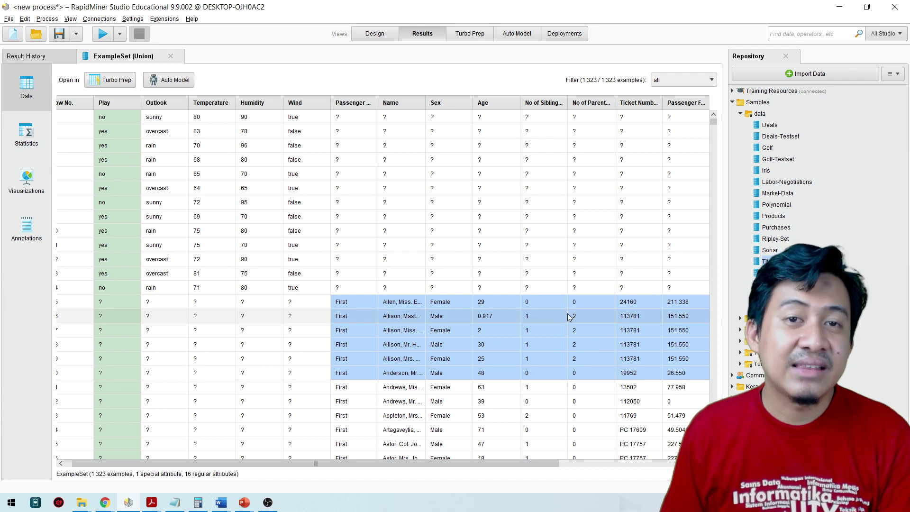
click(154, 306)
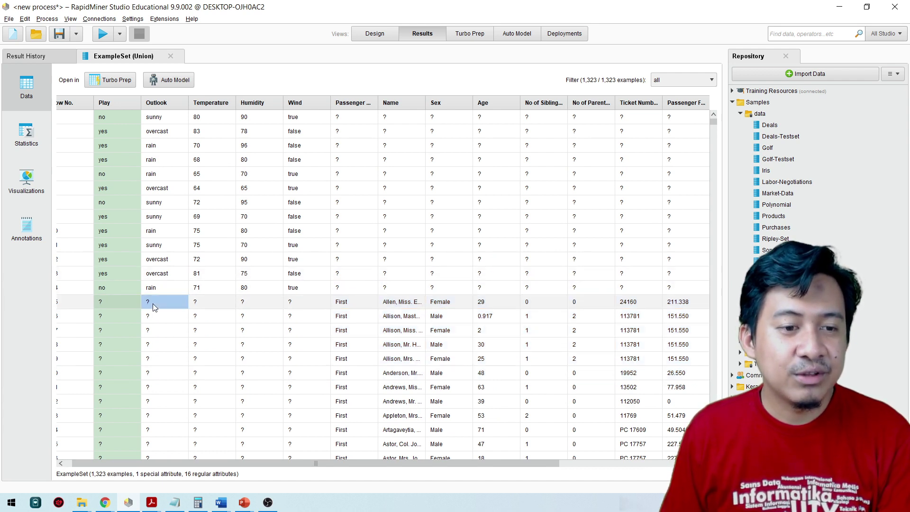
click(212, 305)
click(249, 306)
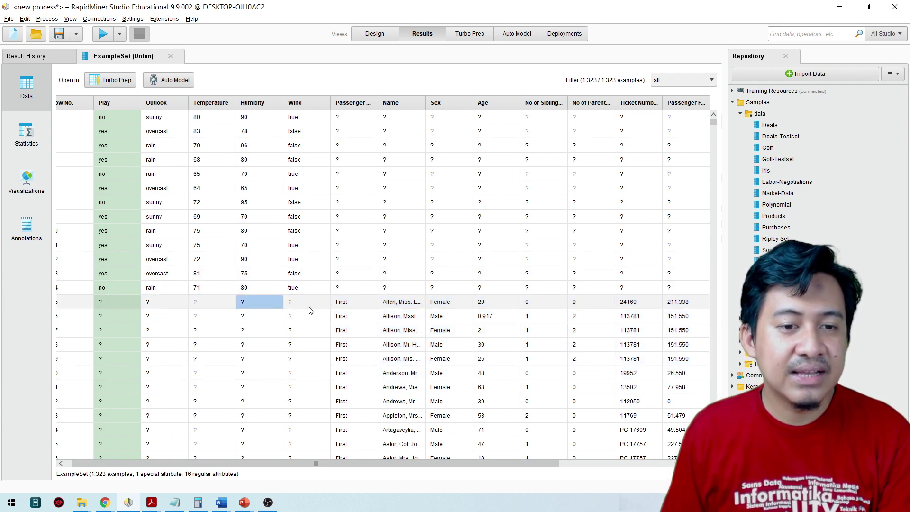
drag(172, 305, 297, 454)
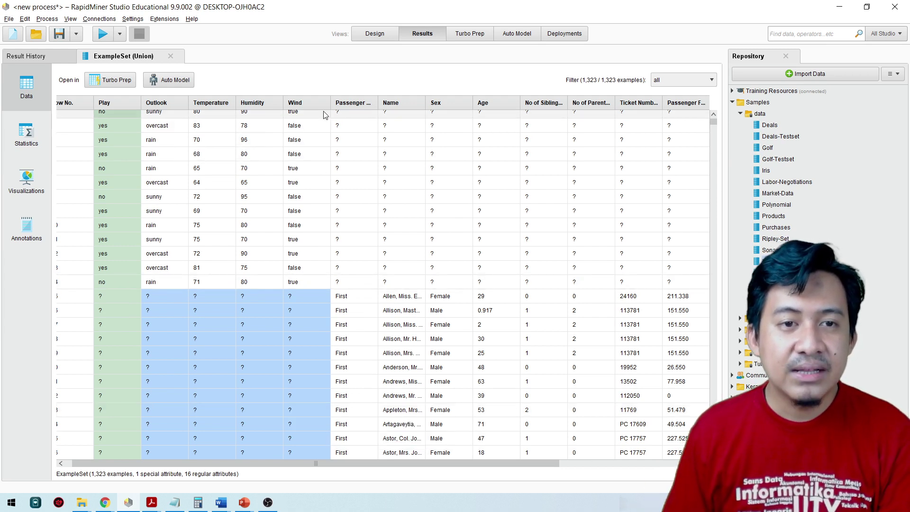
mouse_move(319, 101)
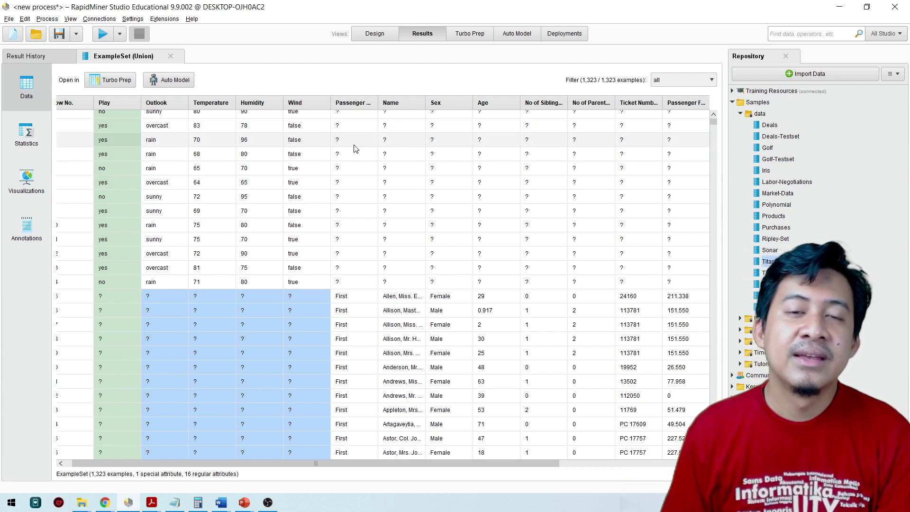
Return to the process design and disable the Union operator
click(386, 34)
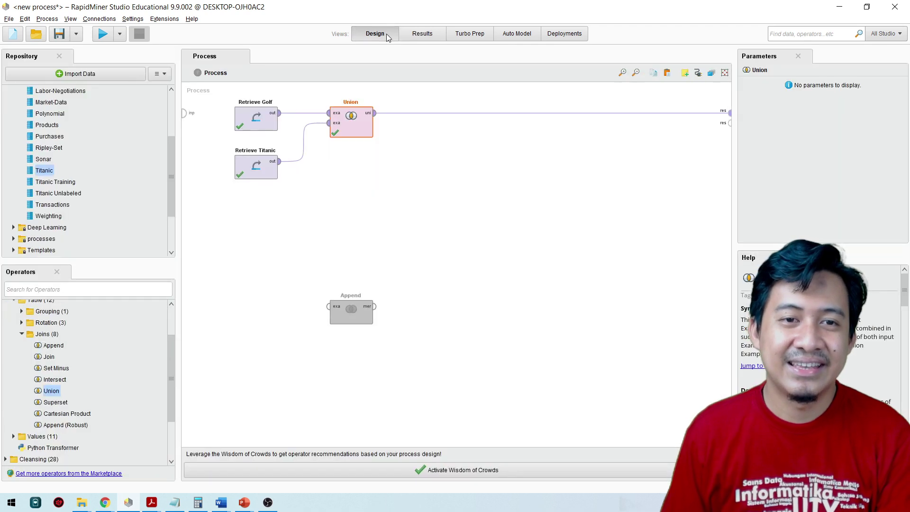
right_click(366, 141)
click(383, 138)
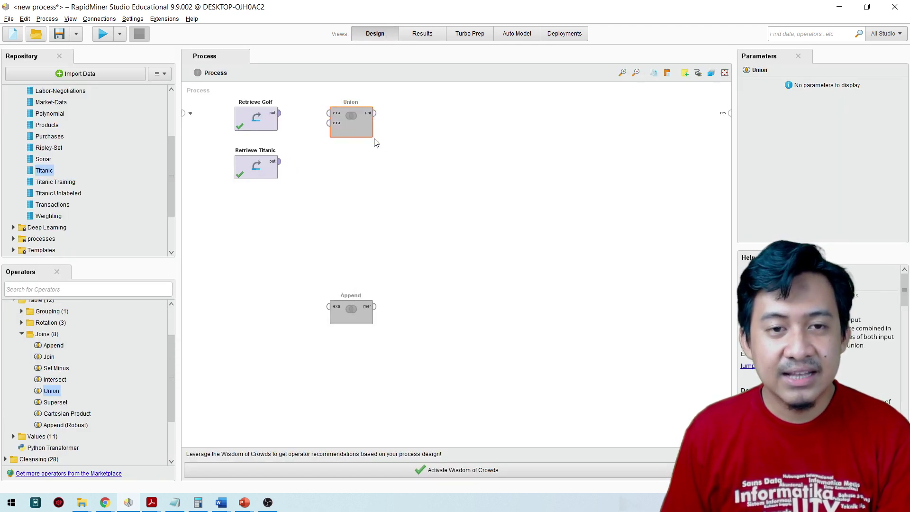
Move Union below and Append beside Retrieve Golf, and connect the Golf and Titanic outputs to Append's first two inputs
drag(352, 134, 352, 231)
drag(350, 312, 350, 118)
click(279, 113)
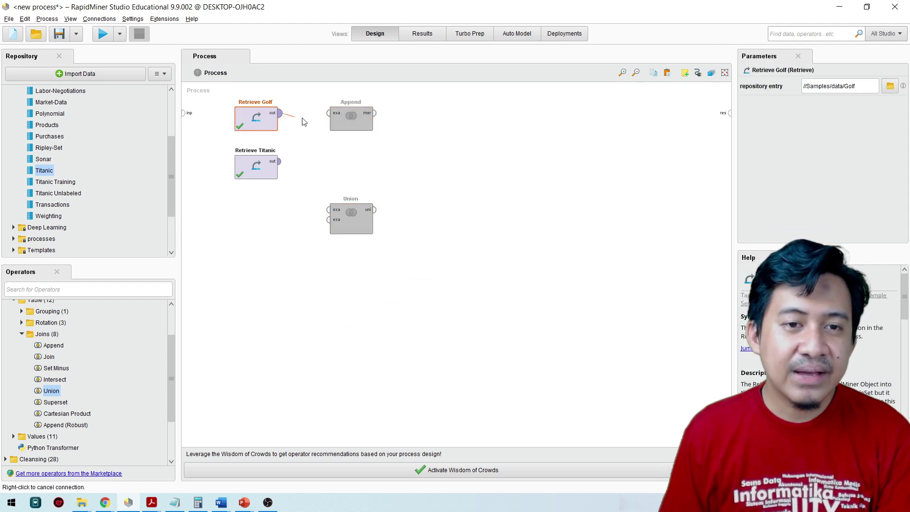
click(328, 113)
click(279, 161)
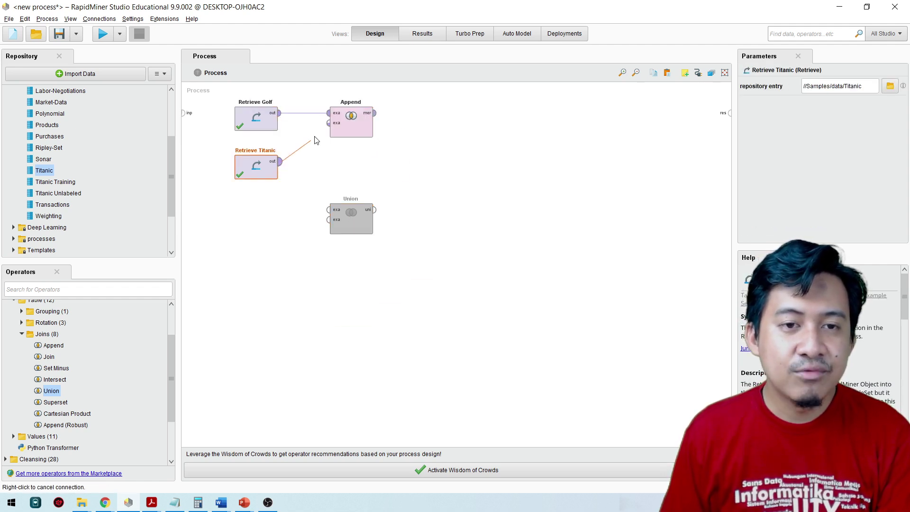
click(328, 123)
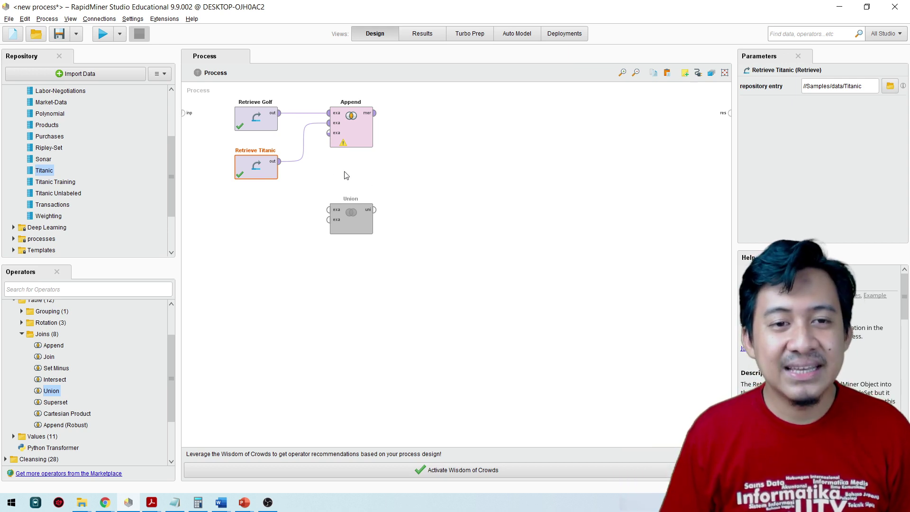
Connect Append's merged output to the first result port and try to run the process on Golf and Titanic
mouse_move(307, 144)
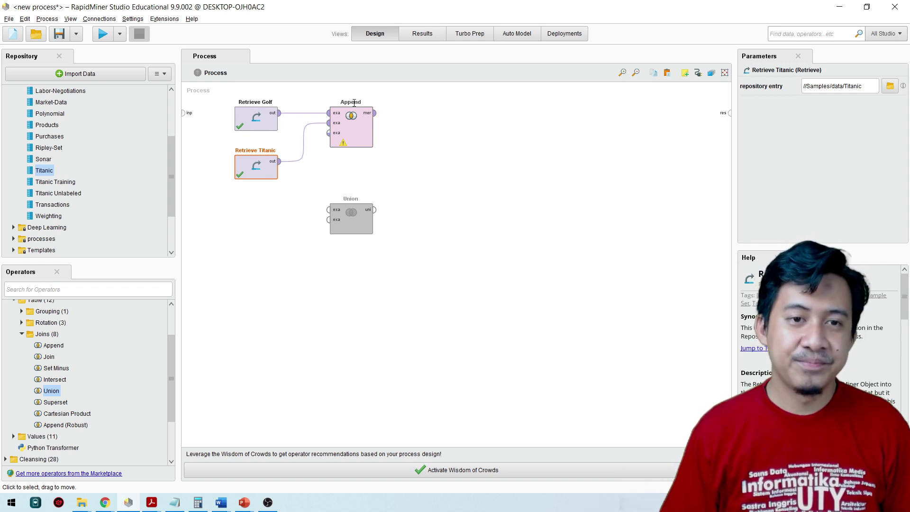
click(254, 119)
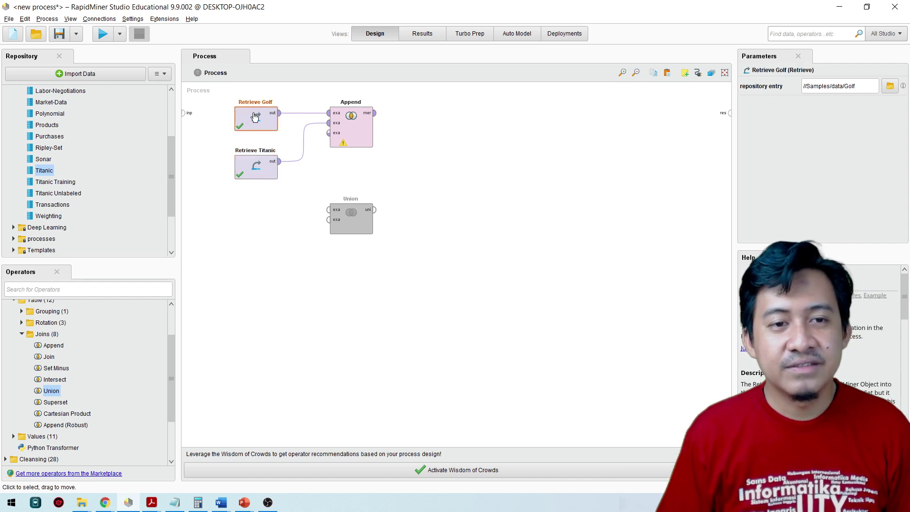
click(261, 176)
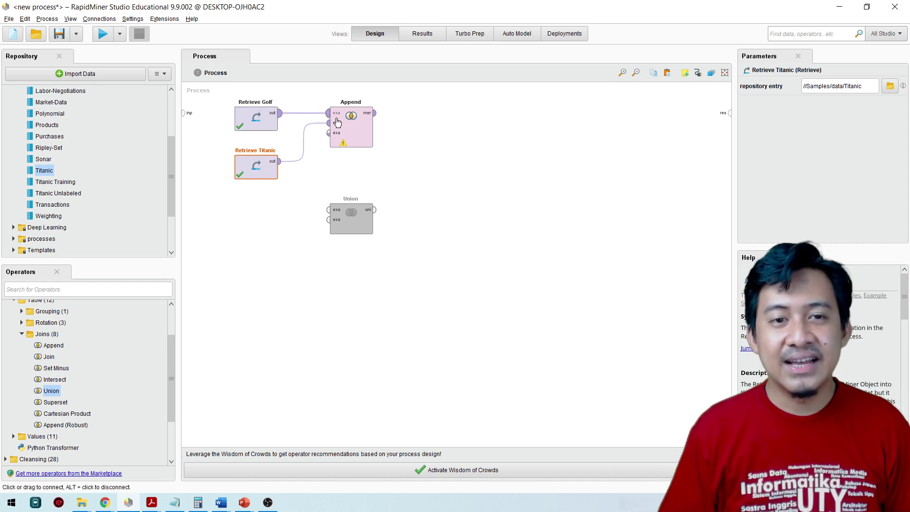
mouse_move(317, 124)
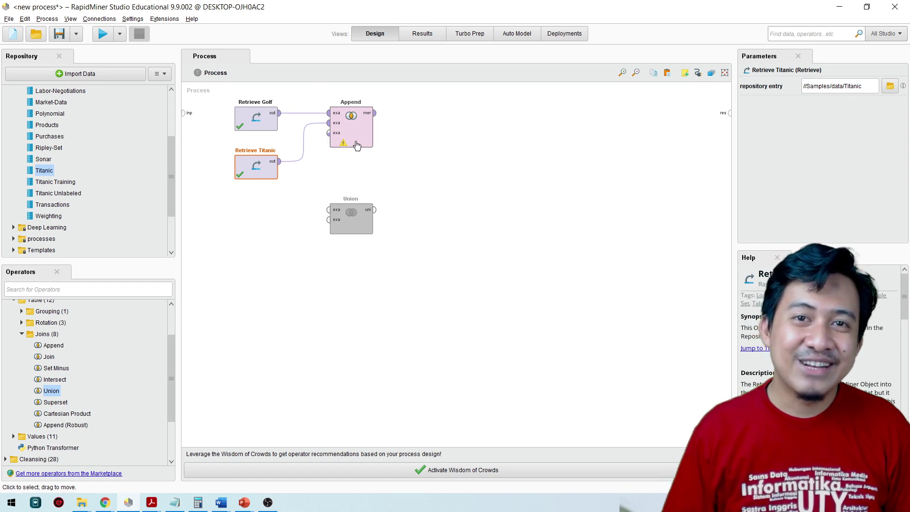
click(374, 113)
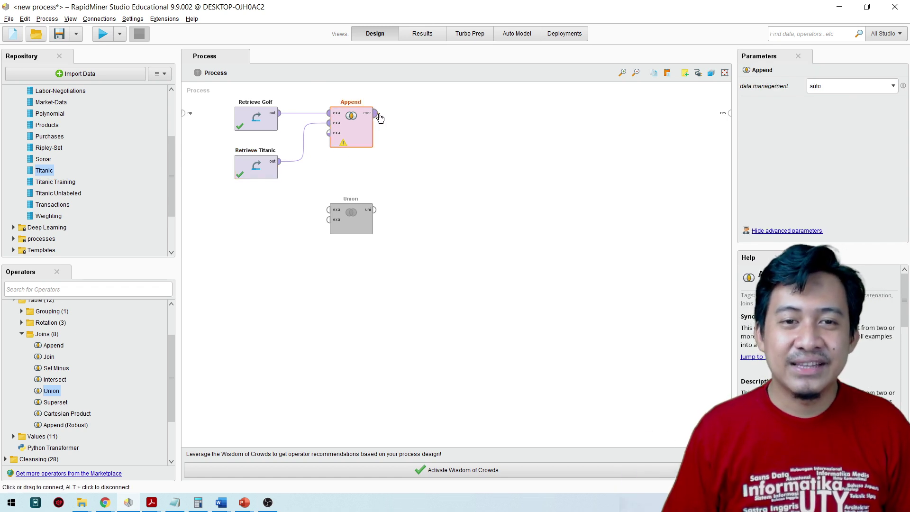
click(730, 113)
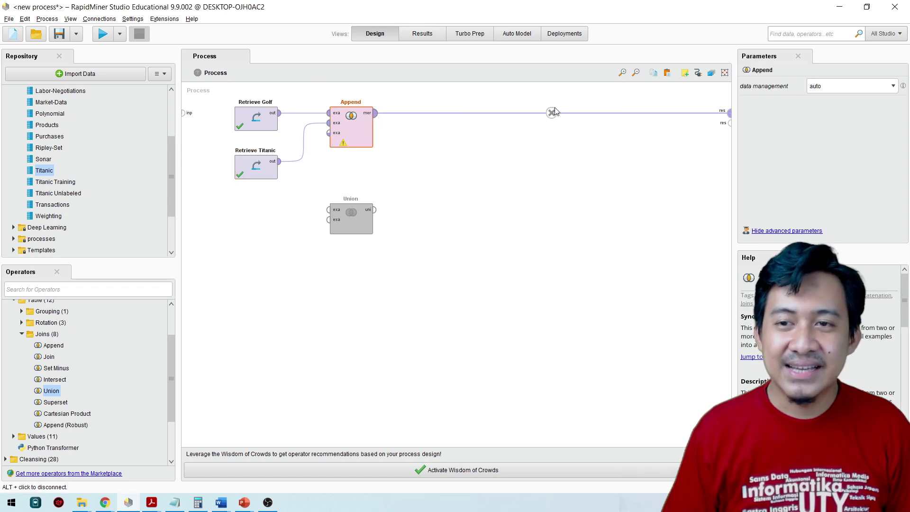
click(103, 31)
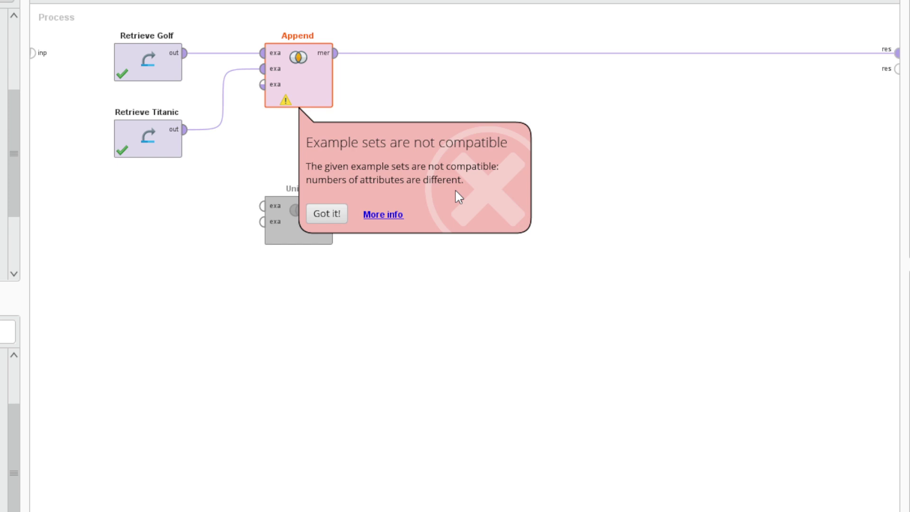
click(345, 212)
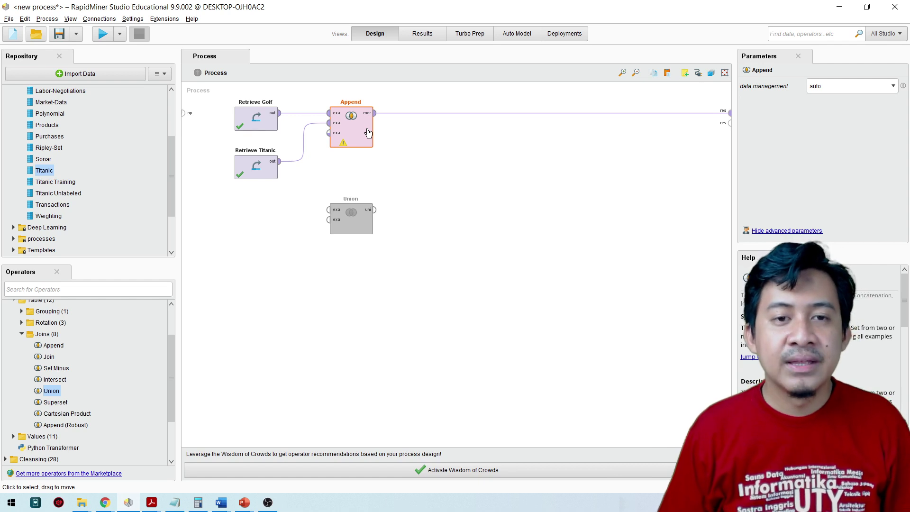
Disable Append to clear its connections and reconnect Retrieve Golf to its first input
right_click(368, 133)
click(389, 147)
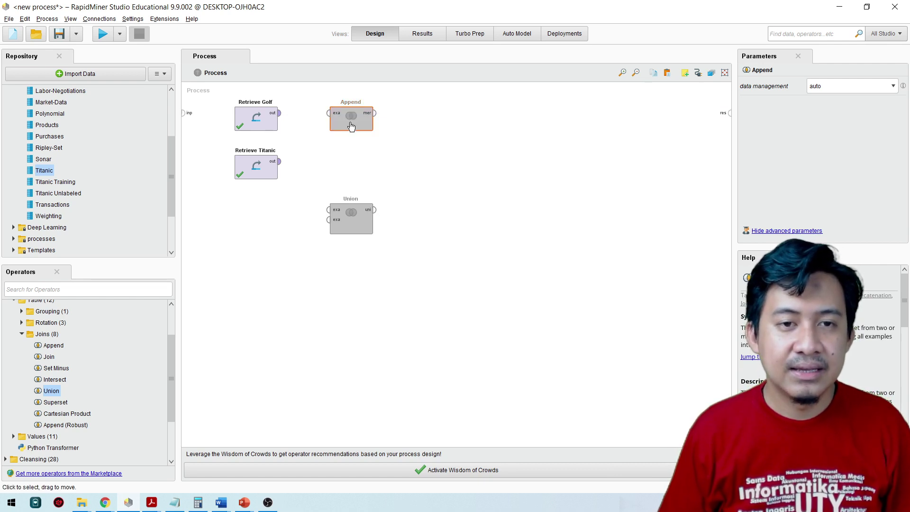
right_click(352, 126)
click(280, 112)
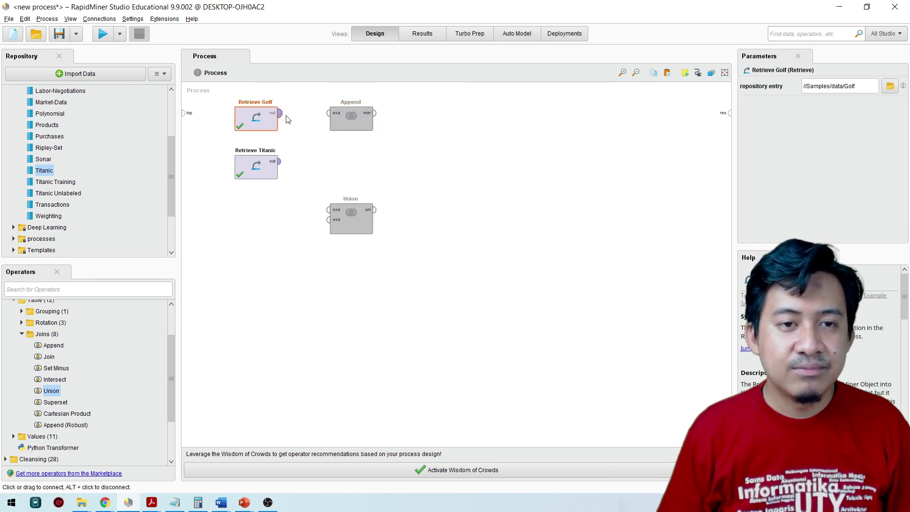
click(330, 115)
Replace Retrieve Titanic with the Golf-Testset sample connected to Append's second input, and shift Append and Union farther from the data operators
click(257, 170)
right_click(257, 166)
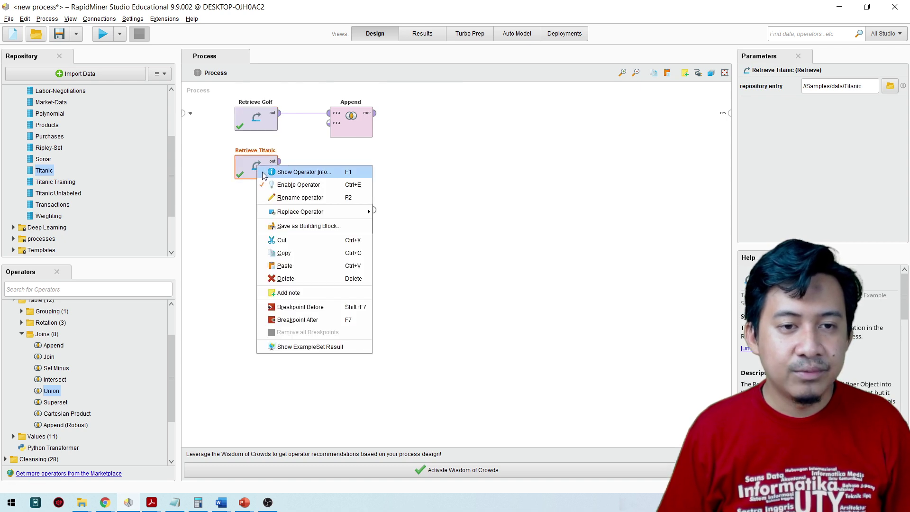
click(271, 277)
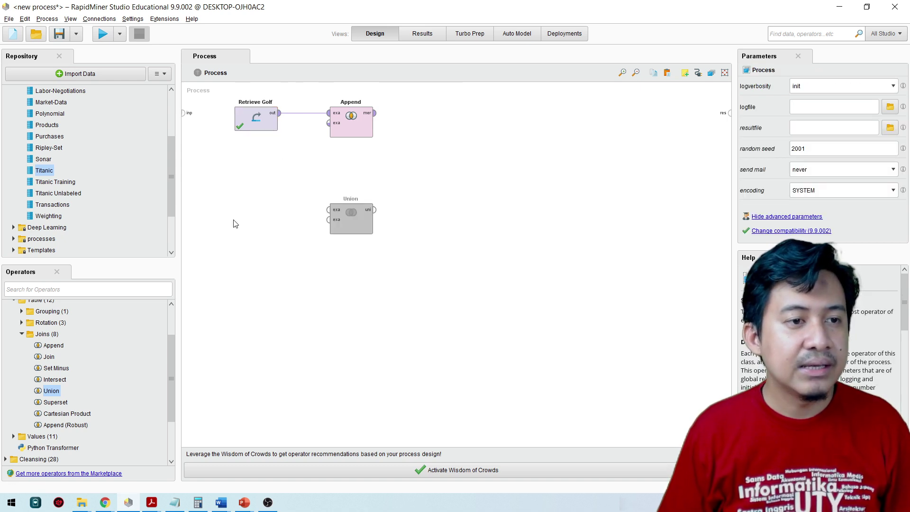
scroll(171, 194, up, 3)
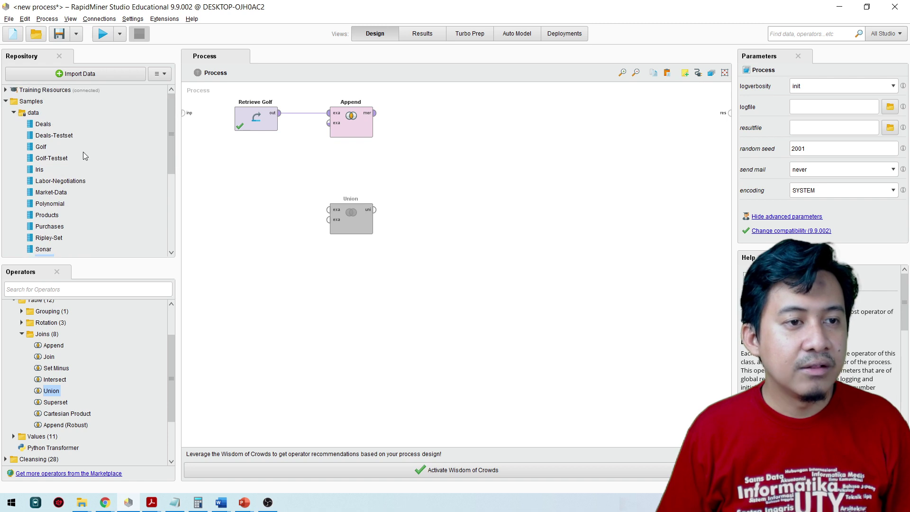
drag(61, 162, 256, 192)
click(280, 186)
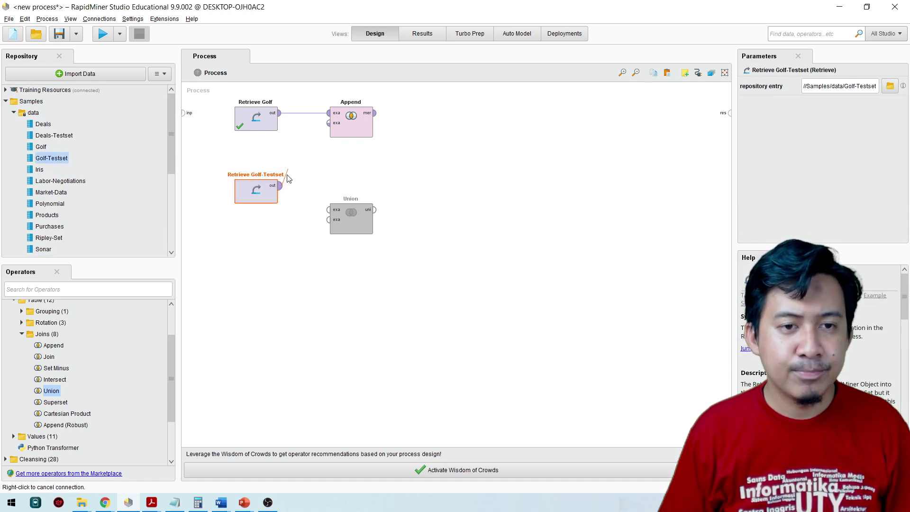
click(328, 123)
drag(340, 135, 371, 138)
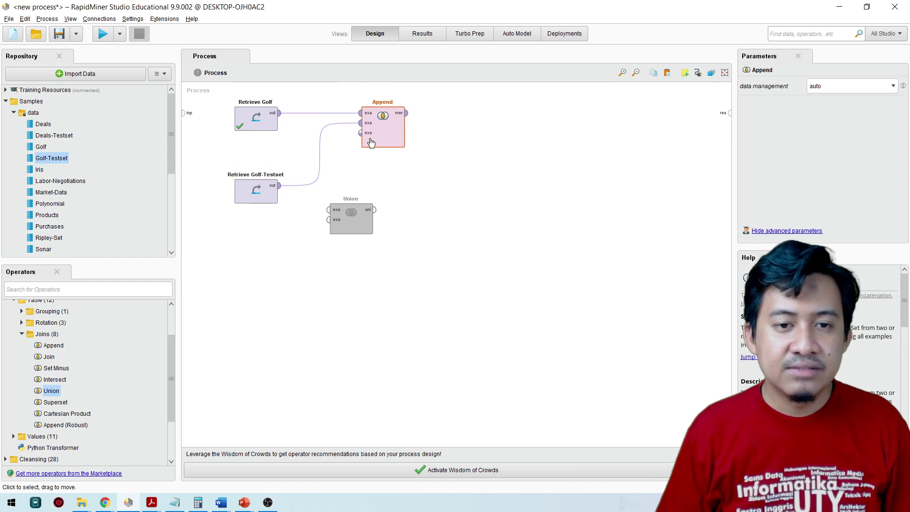
drag(353, 222, 387, 249)
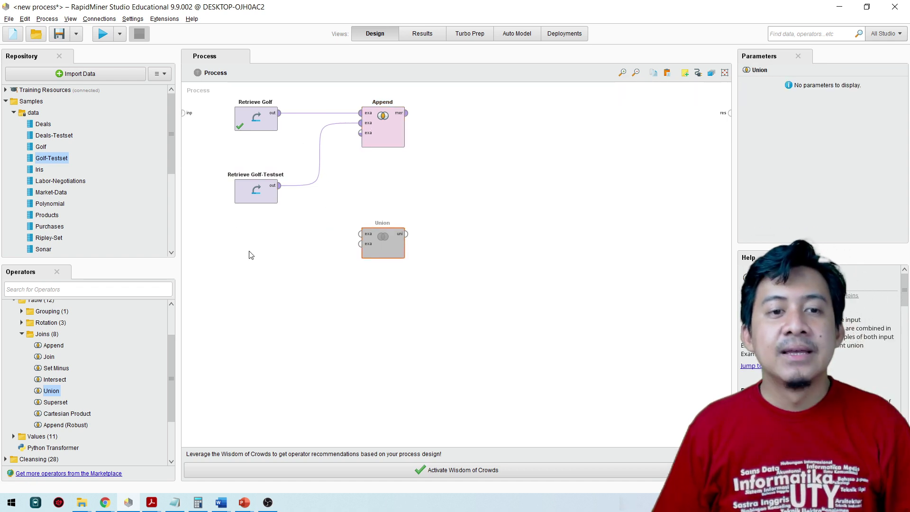
Run the process with Append's output connected to the first result port and show the attribute statistics of the result
click(407, 113)
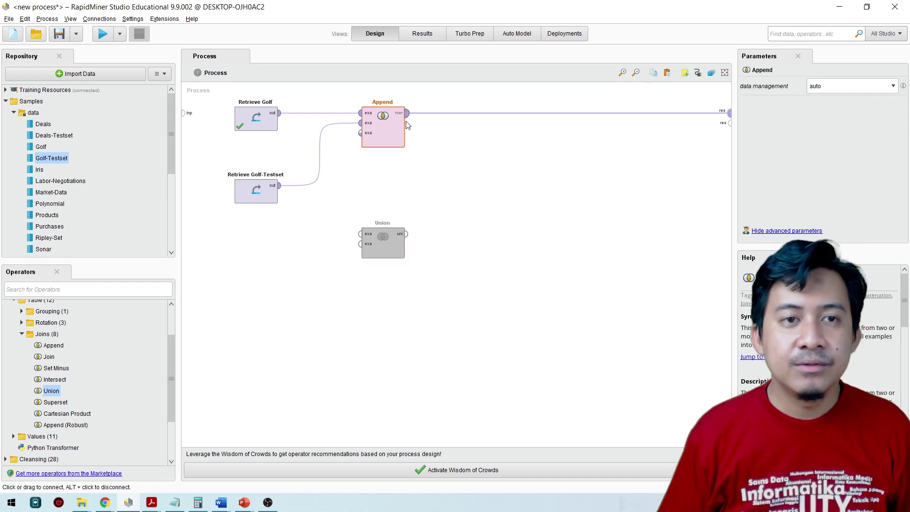
click(103, 34)
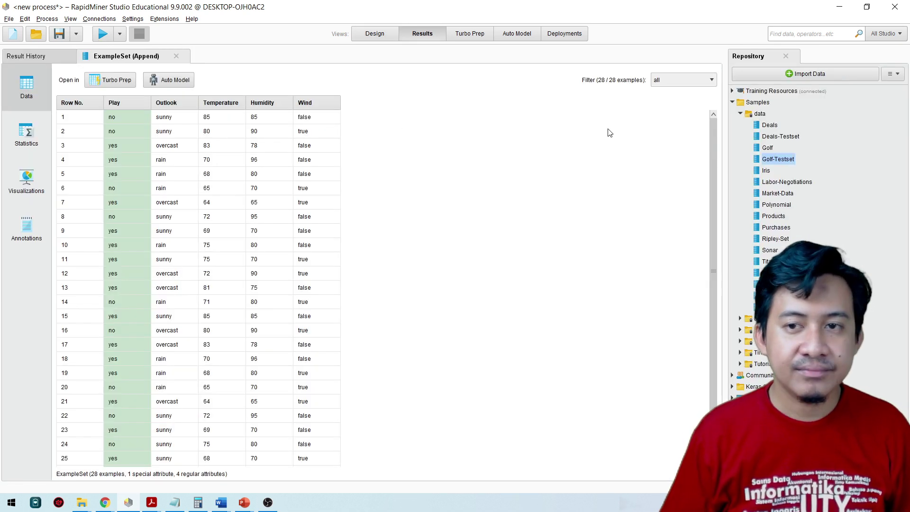
drag(711, 138, 715, 132)
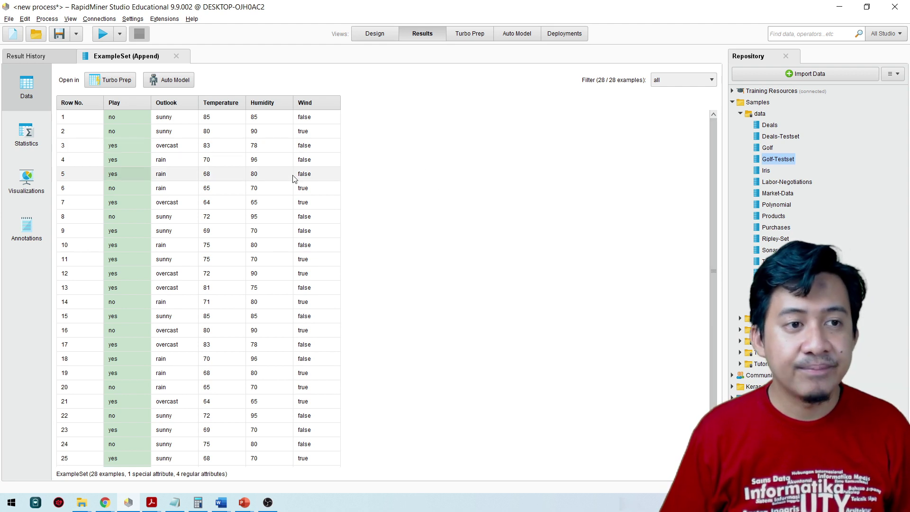
click(30, 134)
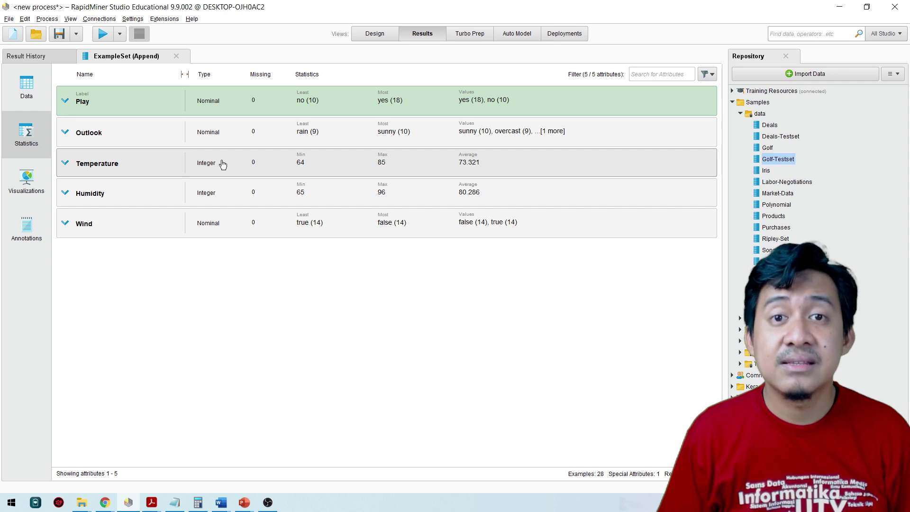
Return to the process design, disconnect Golf-Testset from Append and move Append farther from Retrieve Golf
click(376, 35)
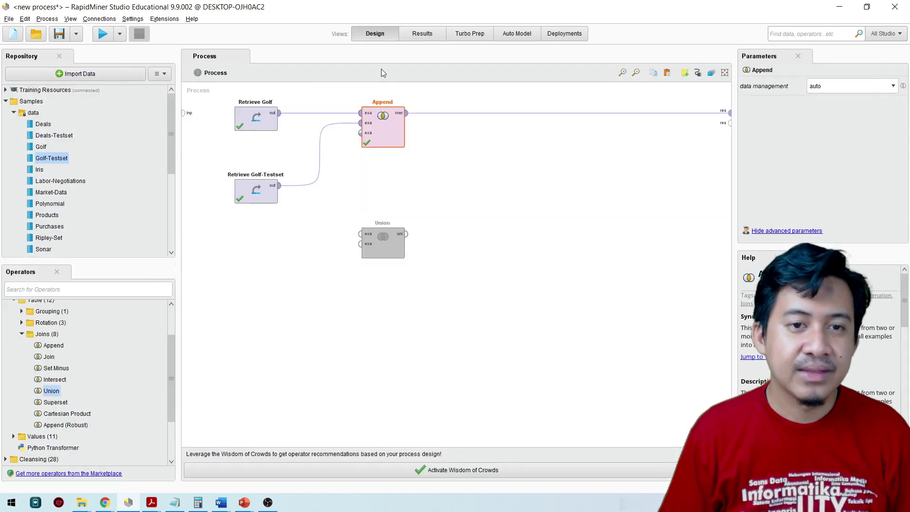
click(320, 155)
drag(379, 122, 411, 122)
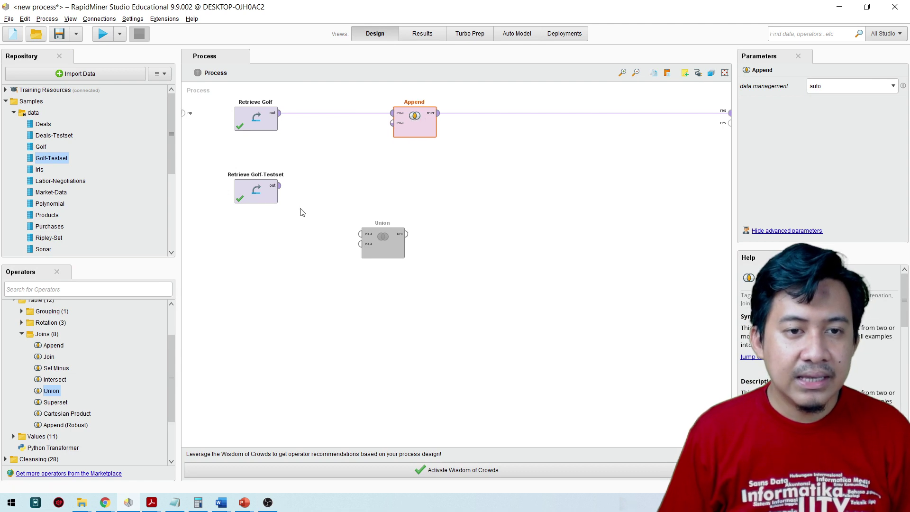
click(258, 198)
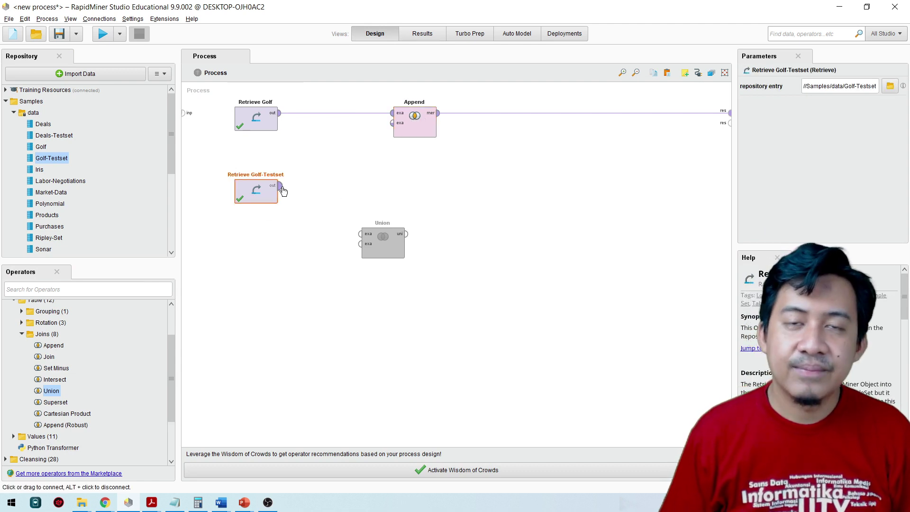
mouse_move(284, 191)
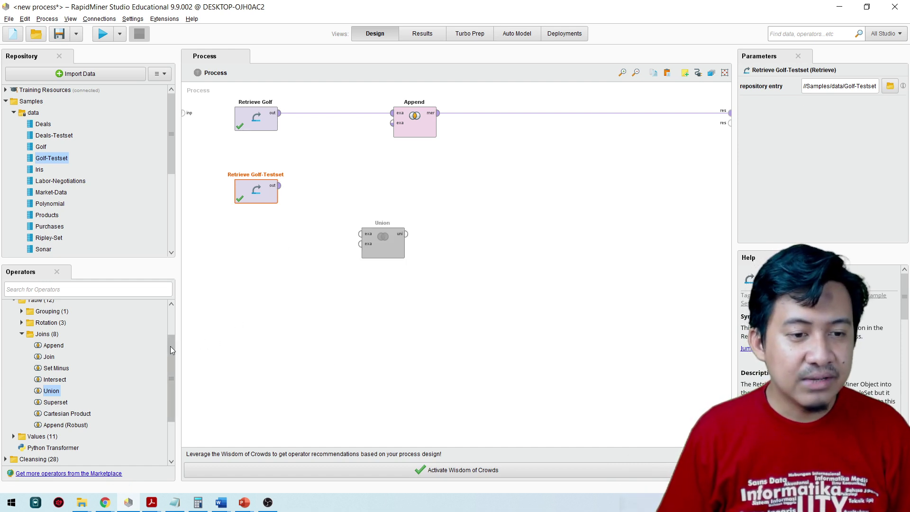
Search the operators for "nominal" and place Numerical to Polynominal beside Retrieve Golf-Testset
drag(168, 346, 131, 302)
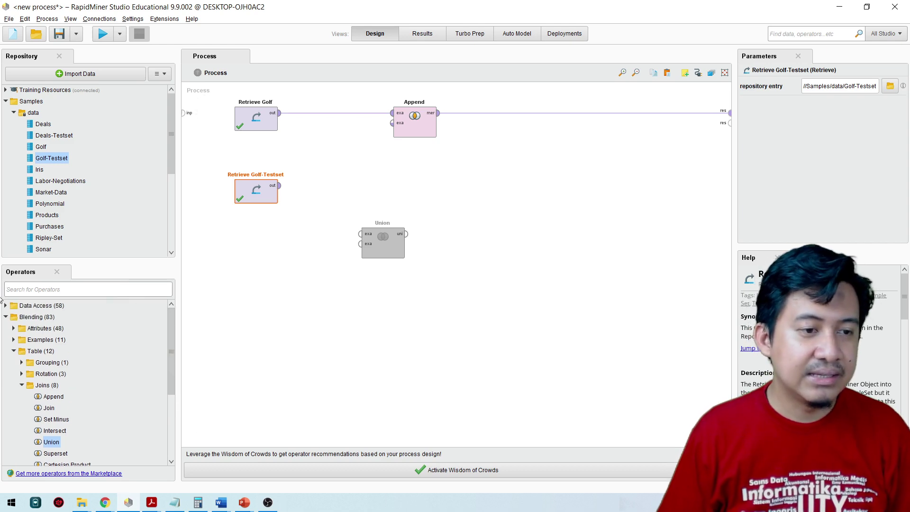
drag(29, 306, 31, 309)
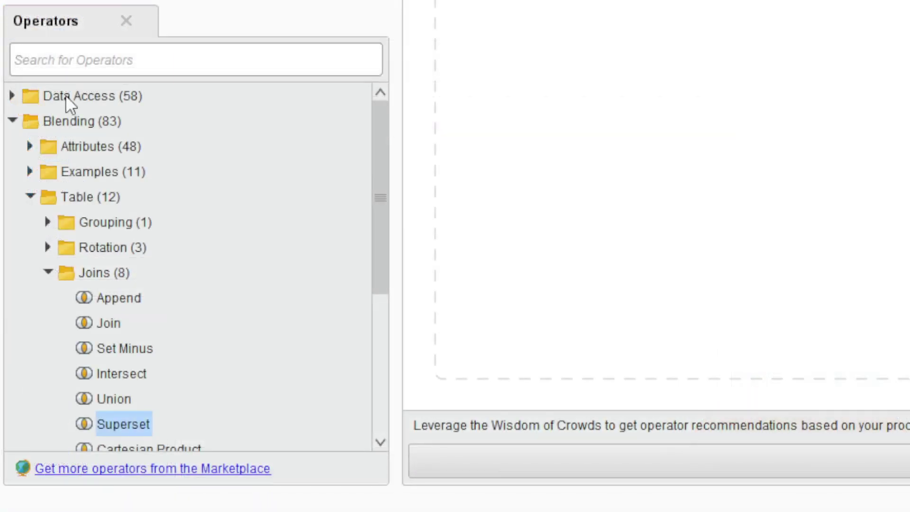
click(12, 293)
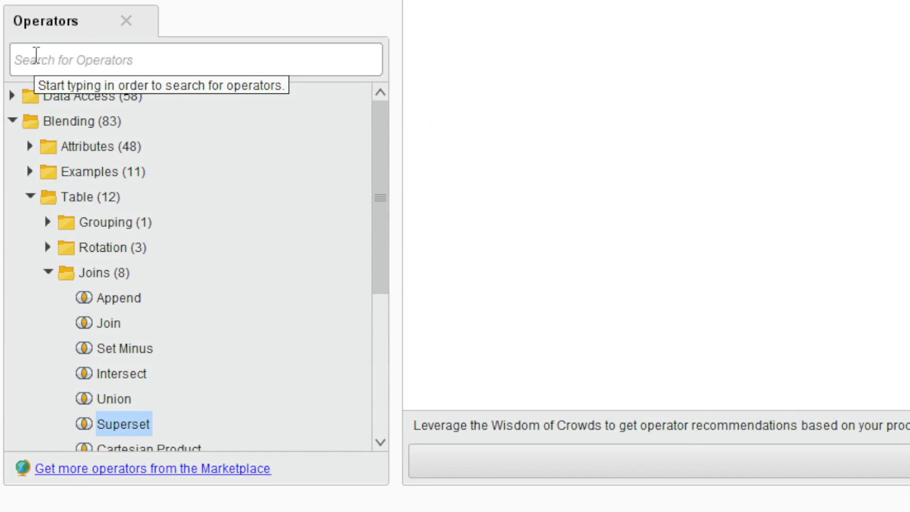
text(nominal)
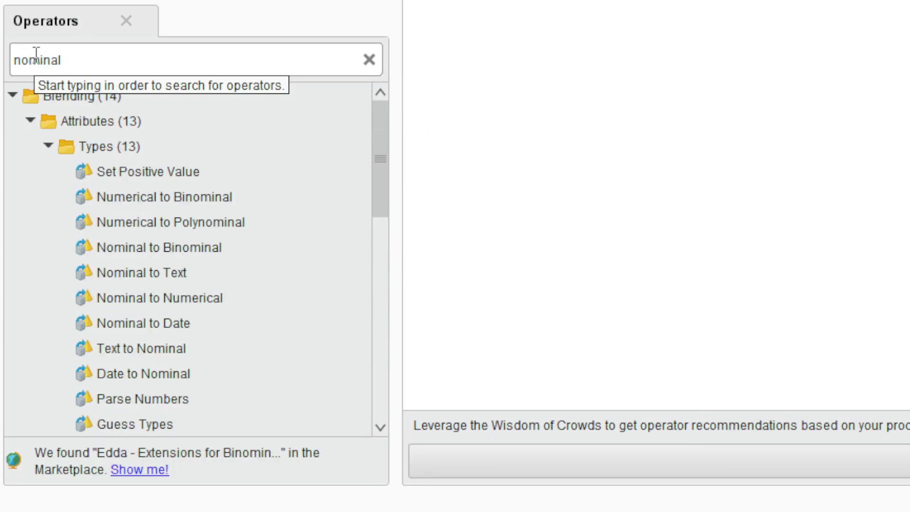
drag(378, 165, 377, 186)
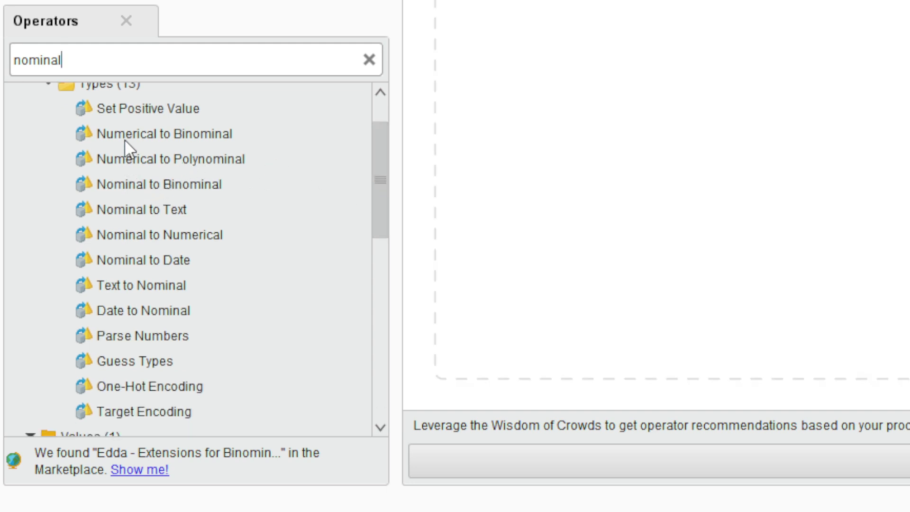
click(160, 150)
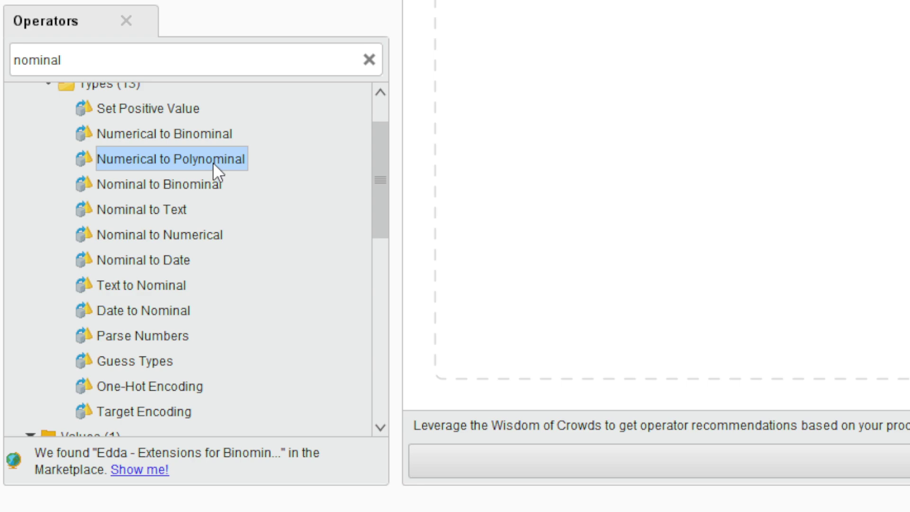
mouse_move(213, 163)
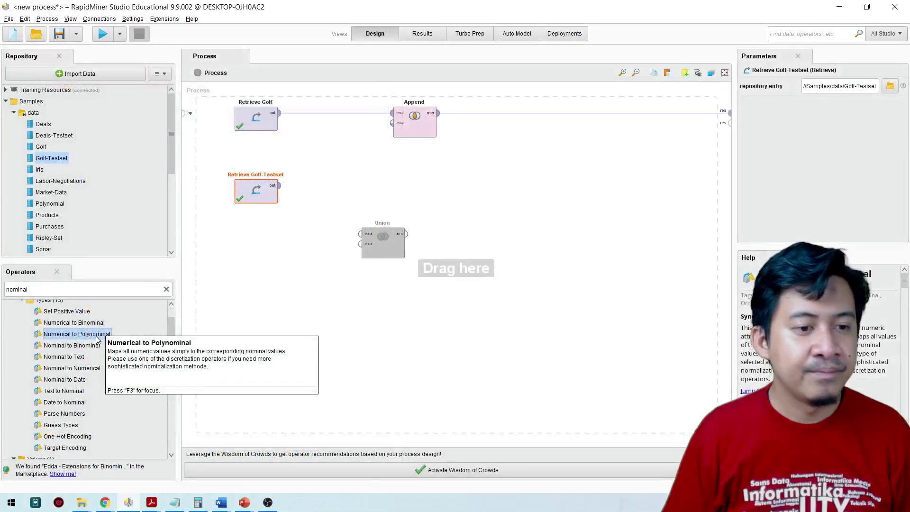
drag(98, 338, 317, 194)
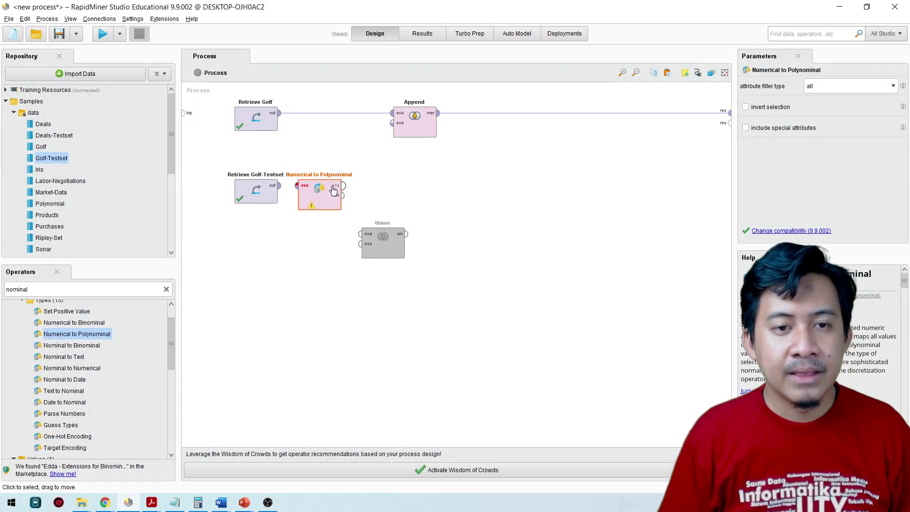
Connect Retrieve Golf-Testset through Numerical to Polynominal to the second input of Append
click(280, 185)
click(297, 186)
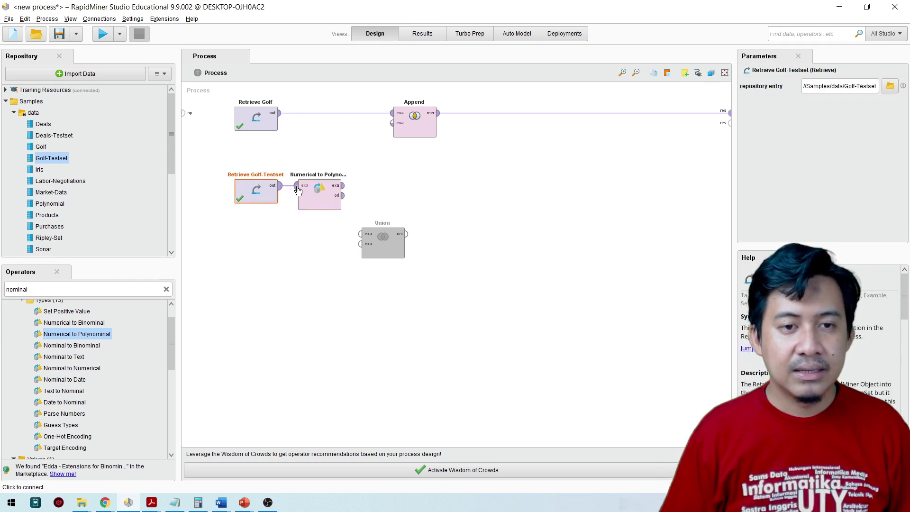
click(342, 186)
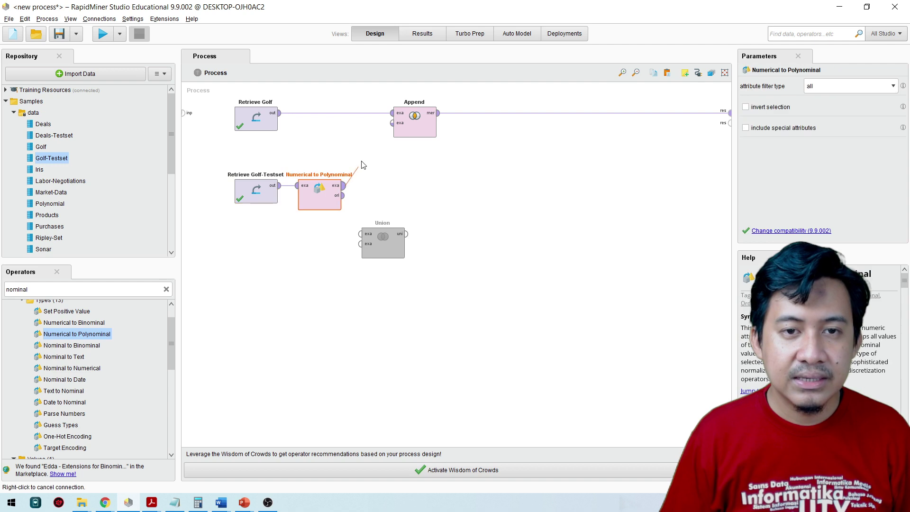
click(391, 124)
Space out the operators by moving Numerical to Polynominal and Append farther from the data operators, and Union below Numerical to Polynominal
drag(335, 199, 366, 199)
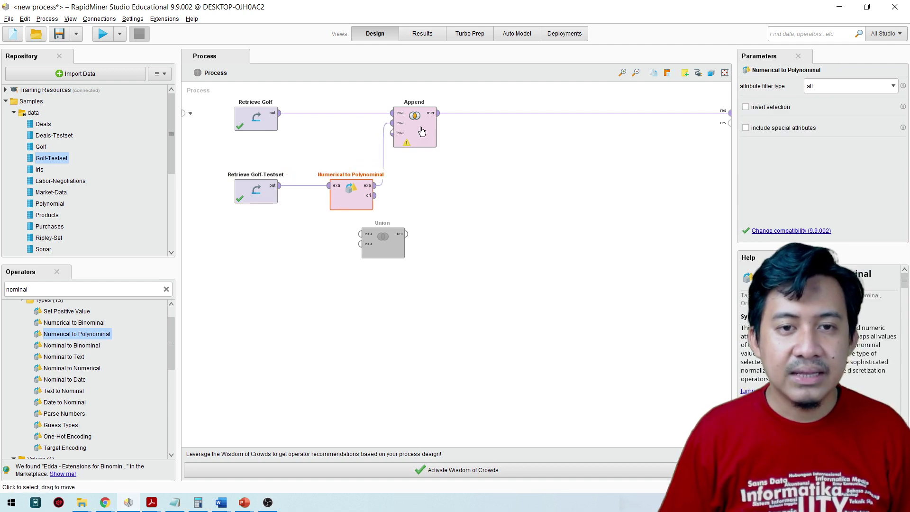
drag(421, 131, 454, 131)
click(381, 244)
drag(381, 245, 349, 269)
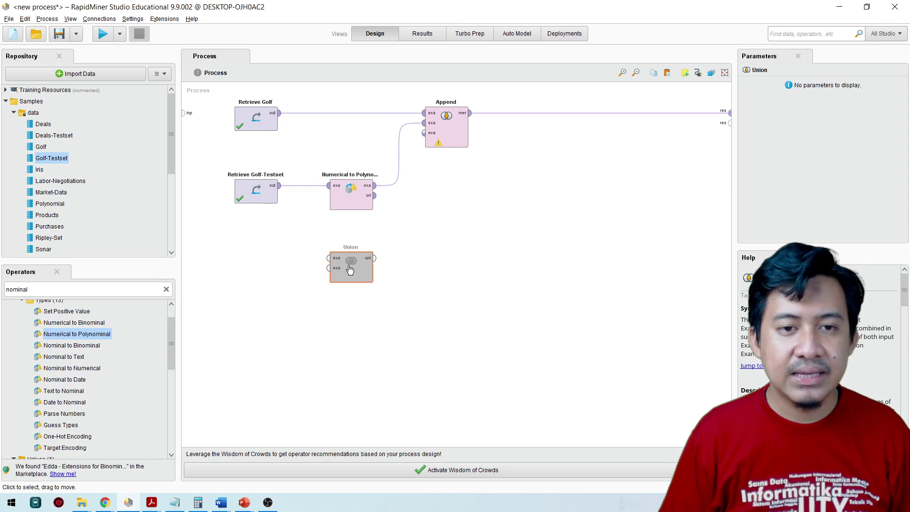
Set Numerical to Polynominal's attribute filter type to single with Temperature as the attribute
click(349, 199)
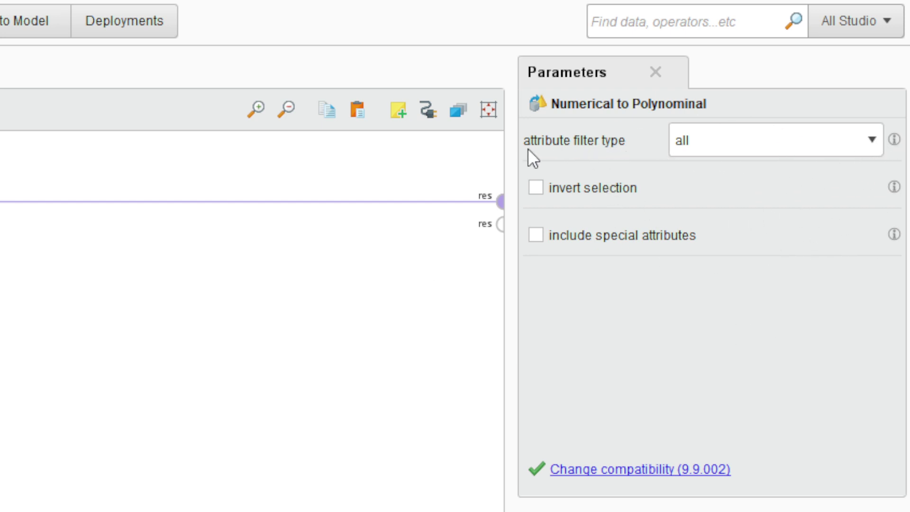
click(726, 142)
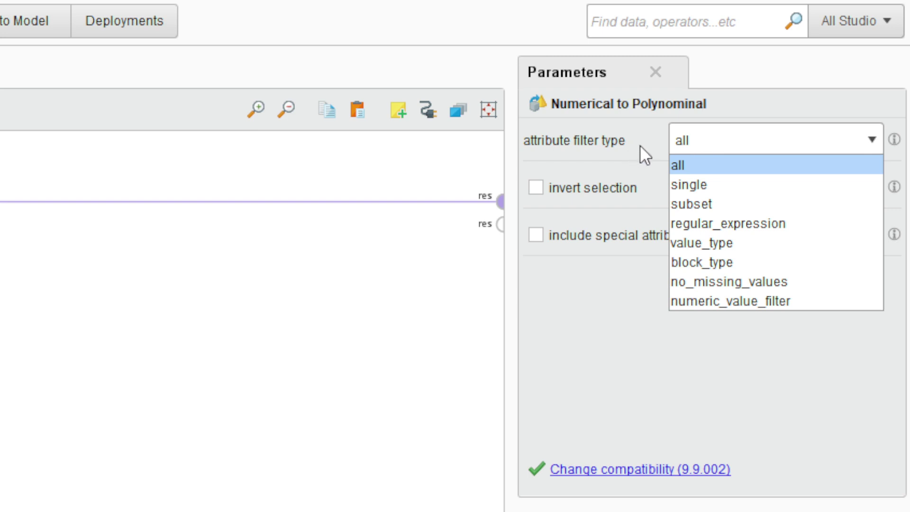
click(707, 183)
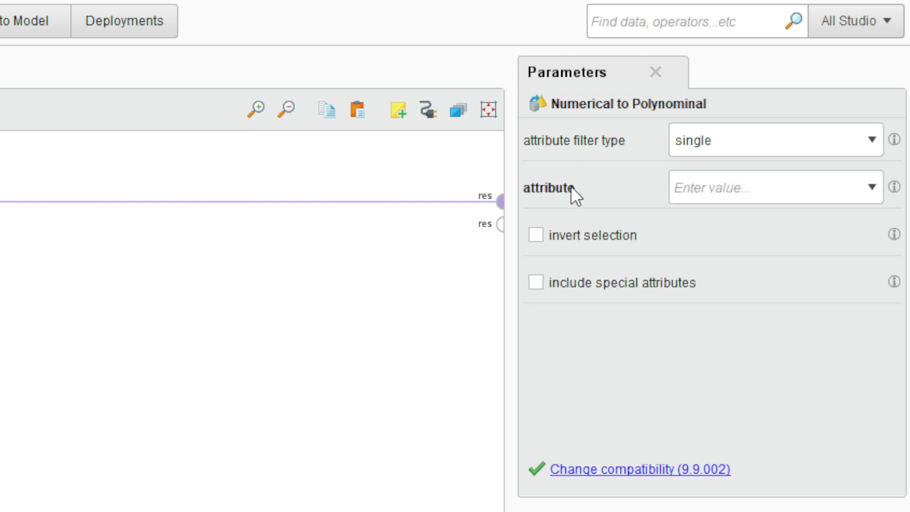
click(872, 187)
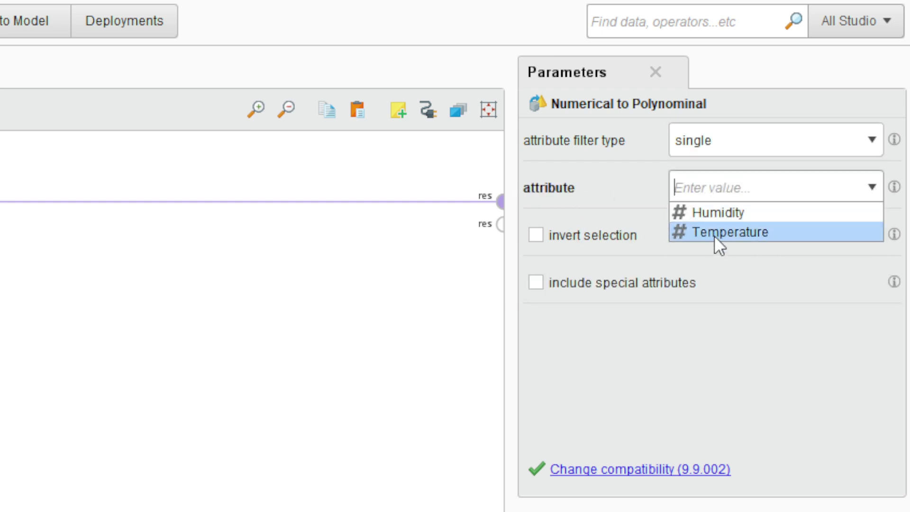
click(752, 232)
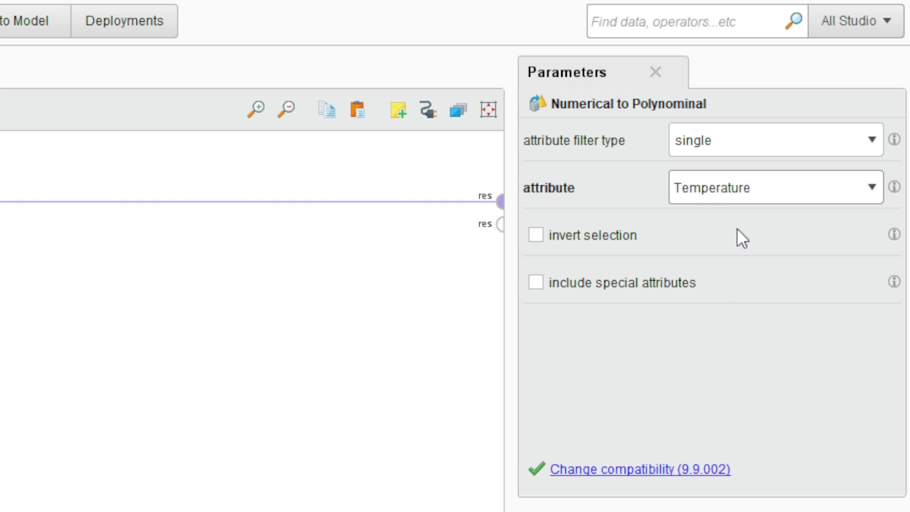
click(289, 401)
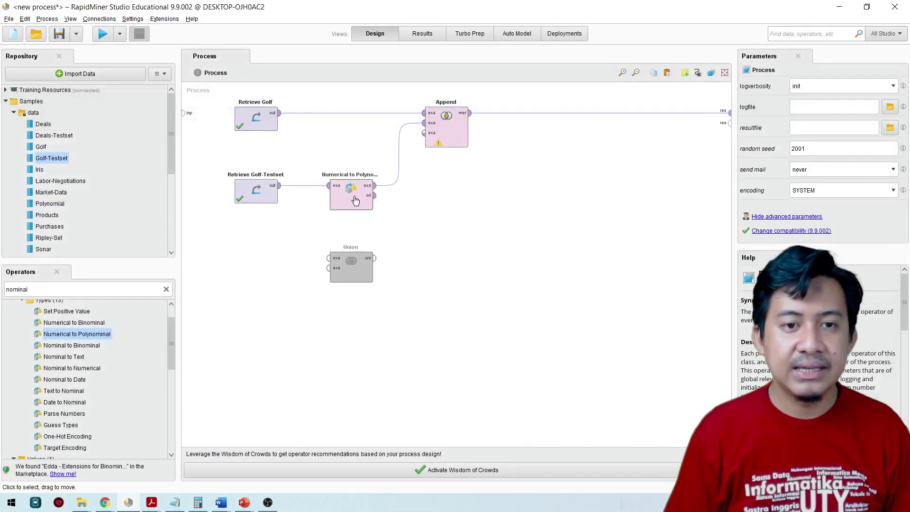
Run the process to test appending Golf with the converted Golf-Testset, compare the two data operators, and dismiss the notification
click(352, 195)
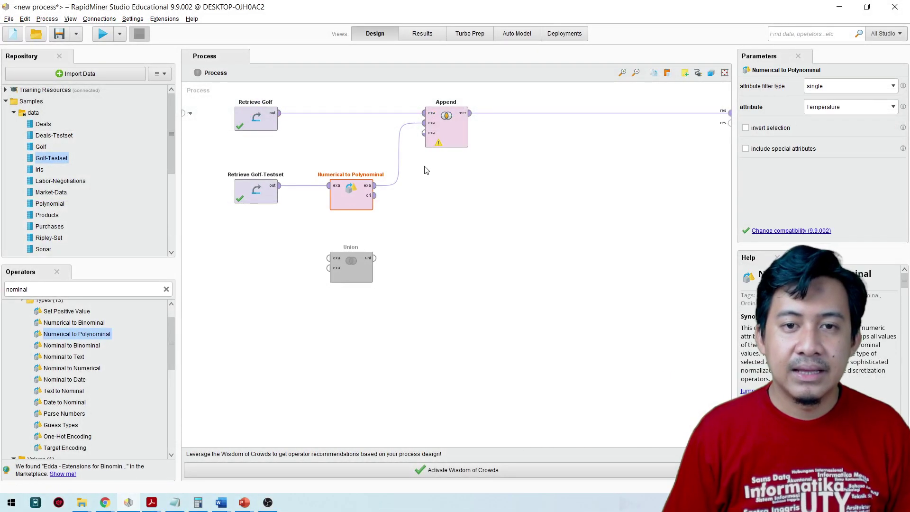
click(448, 134)
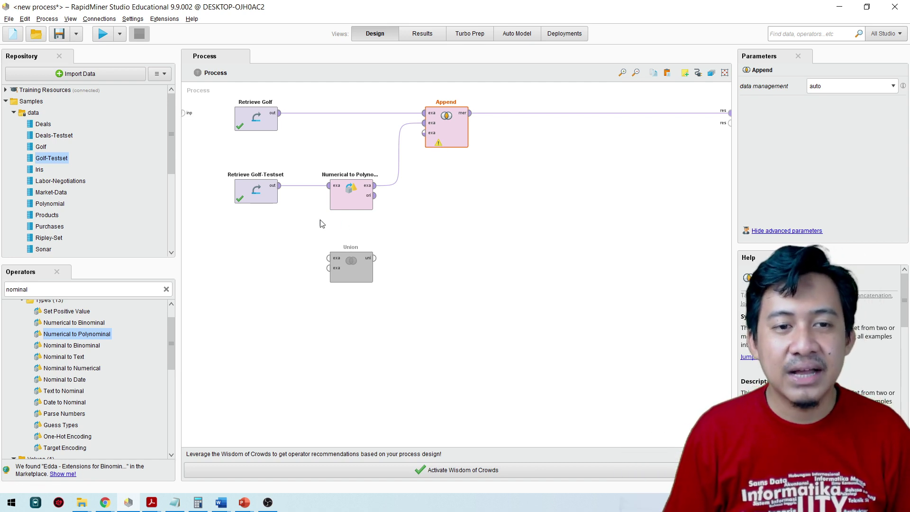
click(345, 205)
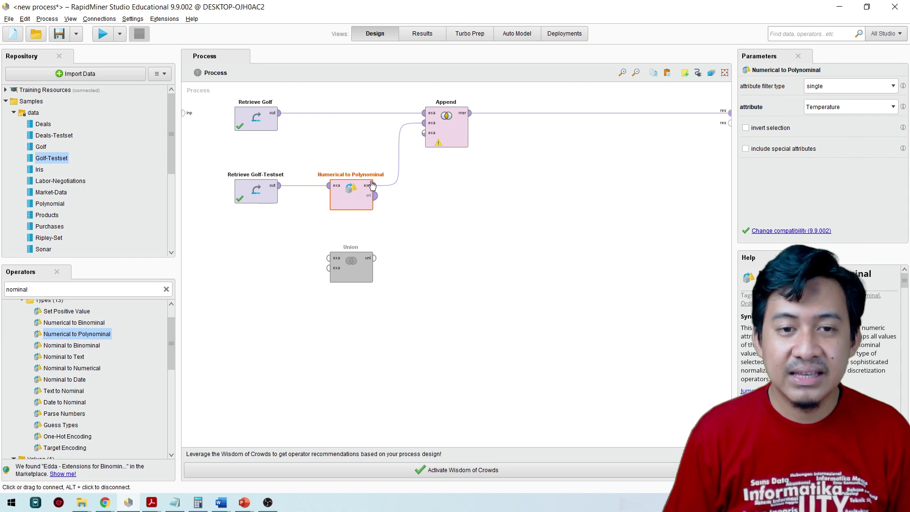
click(462, 125)
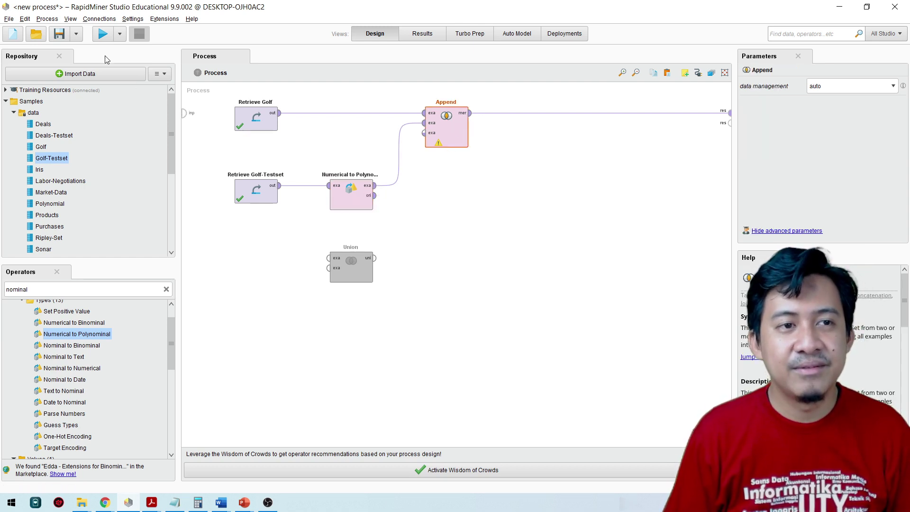
click(107, 35)
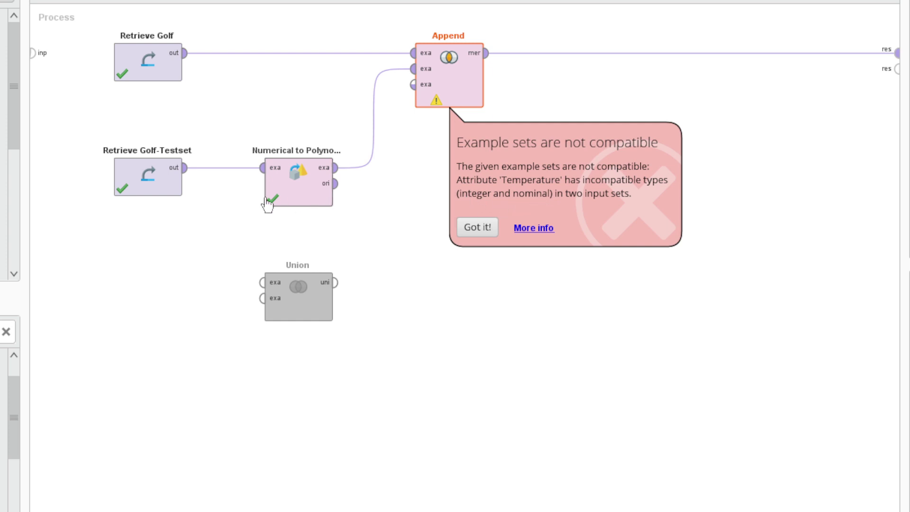
click(153, 191)
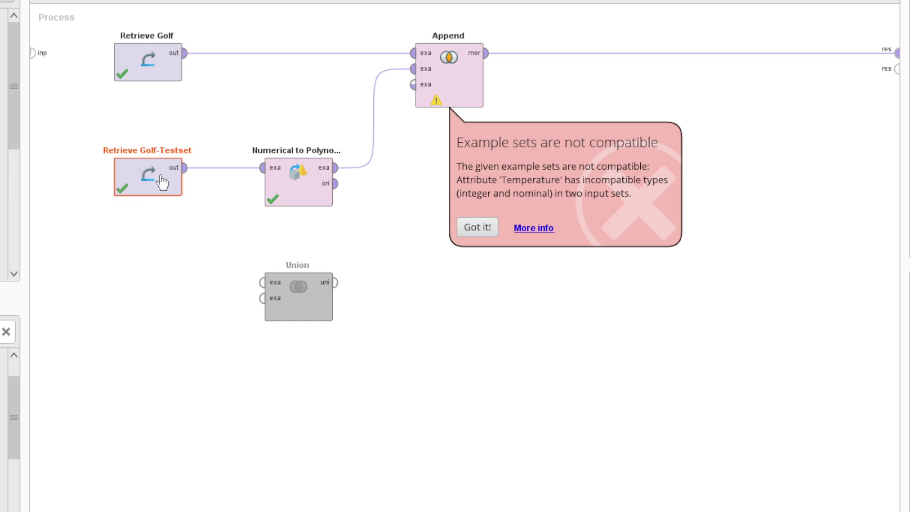
click(151, 74)
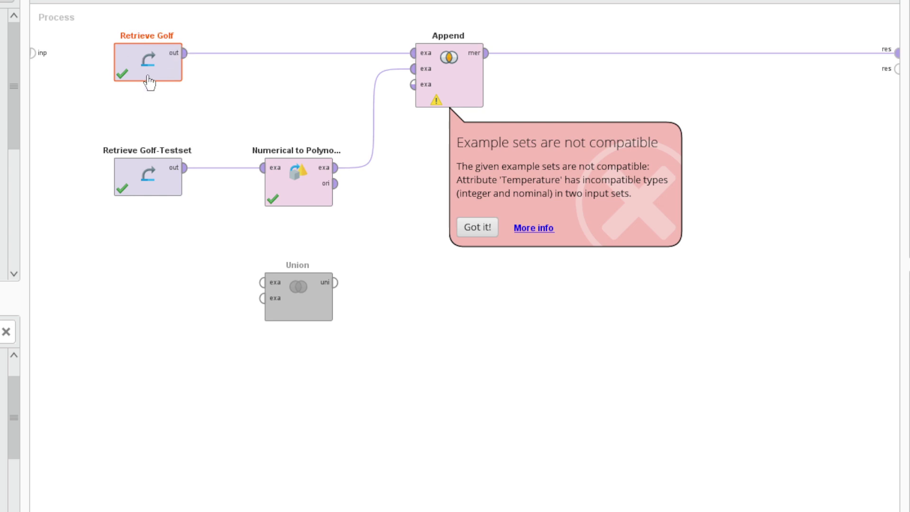
click(152, 187)
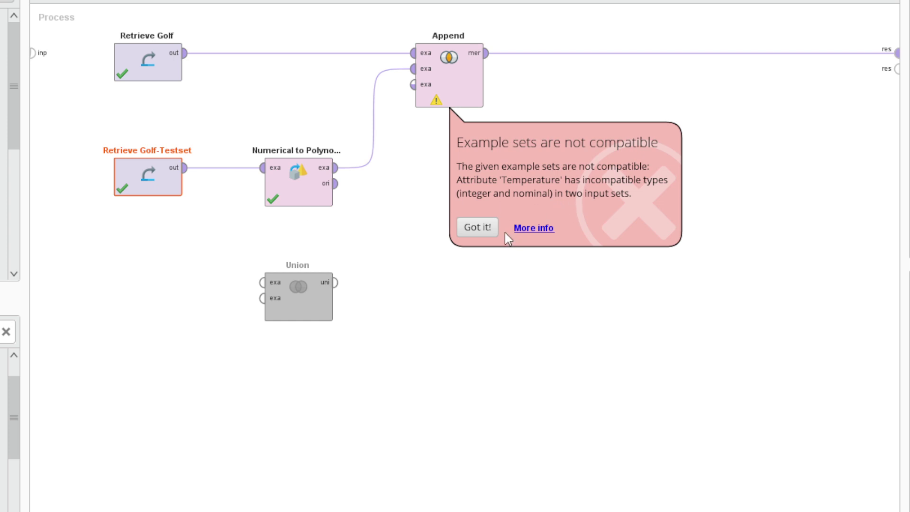
click(488, 229)
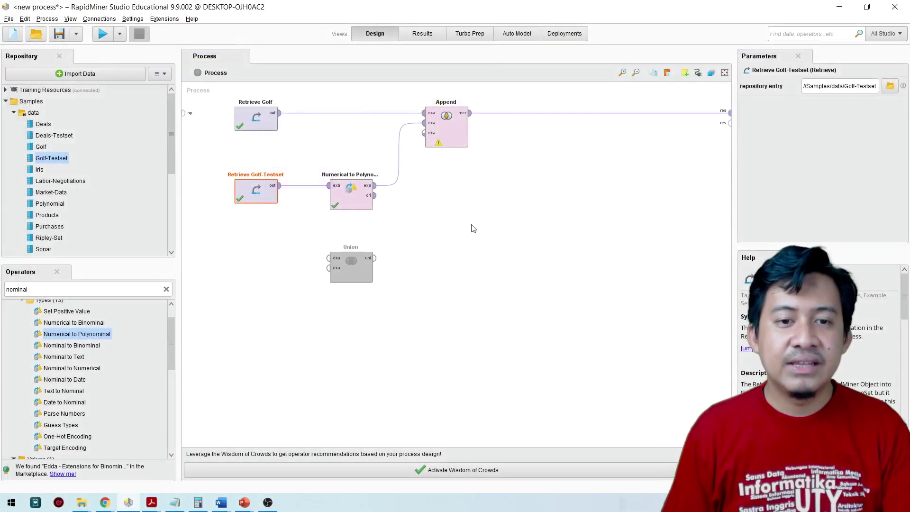
Delete Numerical to Polynominal and connect Retrieve Golf-Testset directly to the second input of Append
click(351, 209)
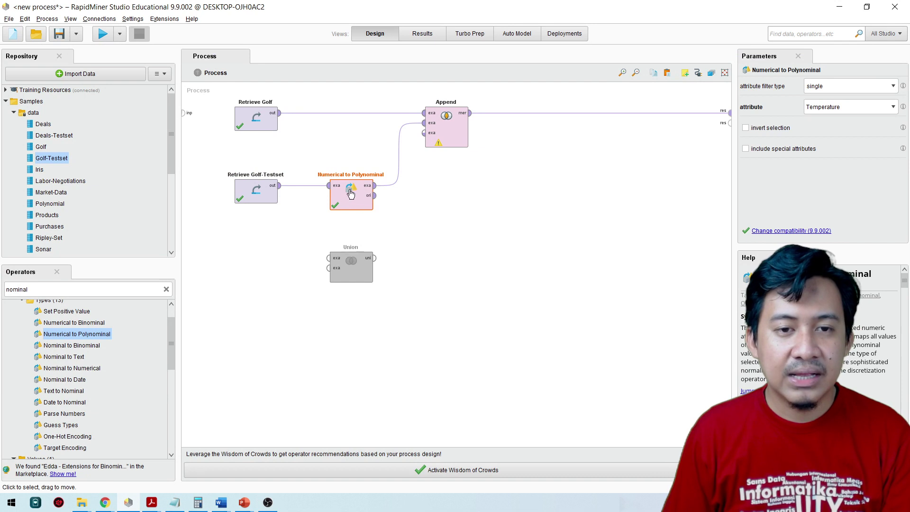
key(Delete)
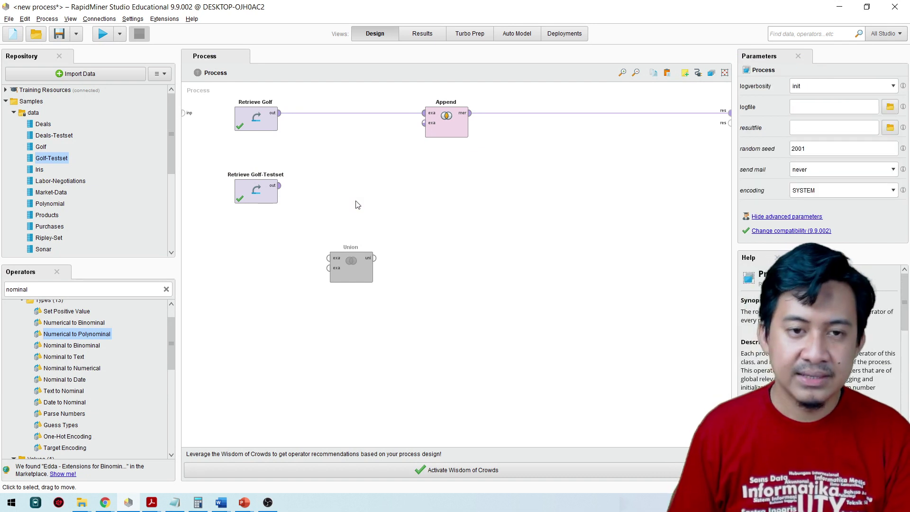
drag(283, 186, 425, 123)
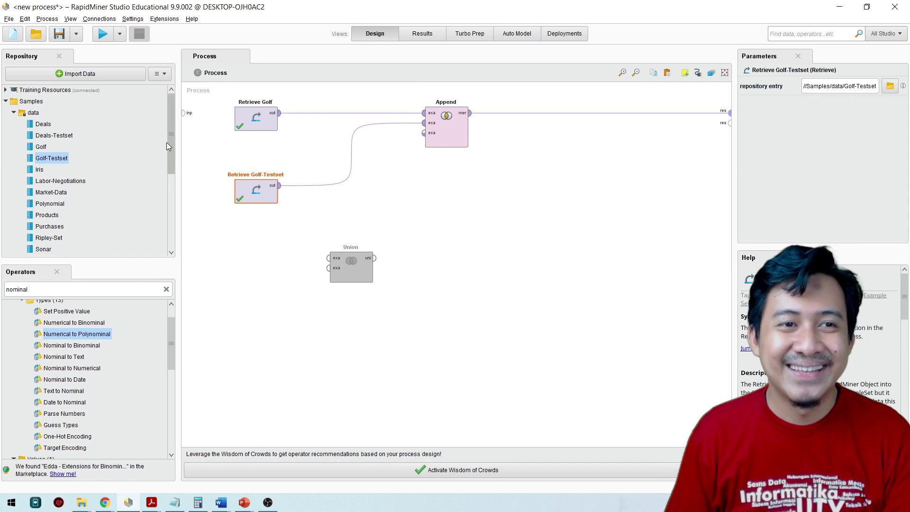
Run the process, look through the appended example set down to its last rows, and return to the process design
click(103, 33)
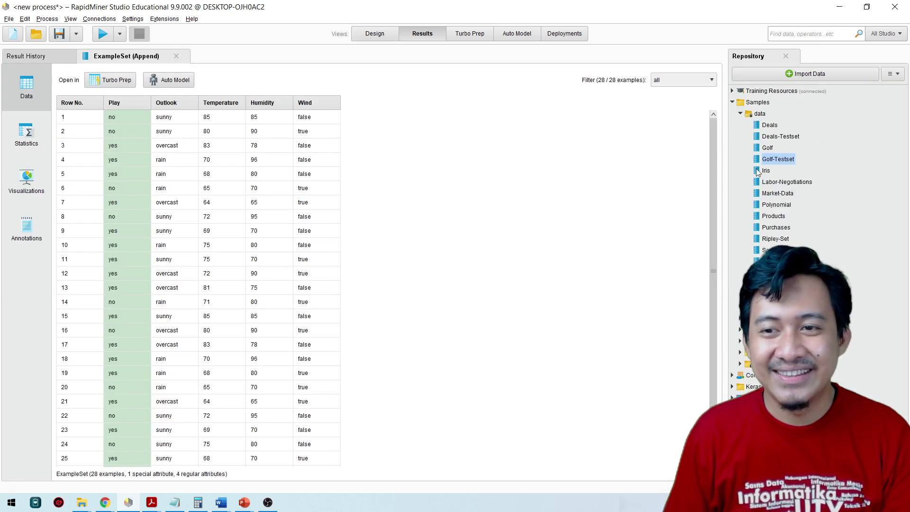
drag(715, 178, 717, 240)
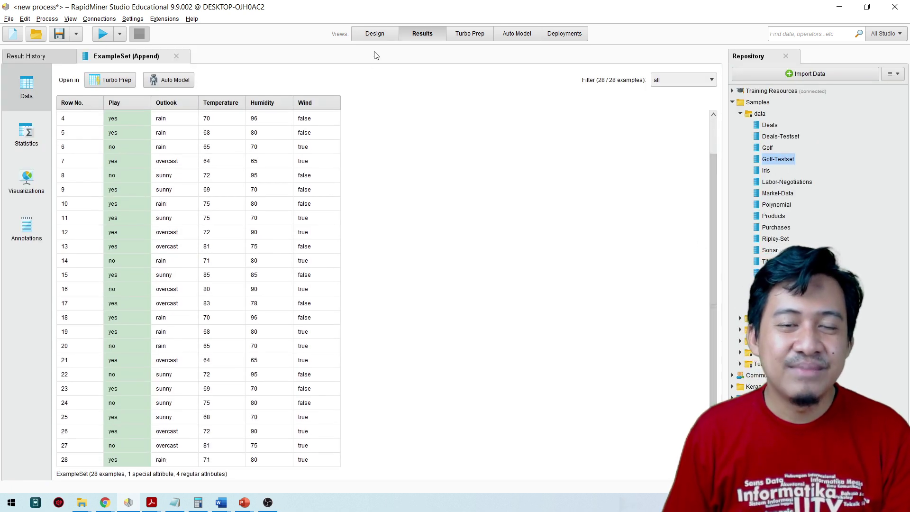
click(379, 36)
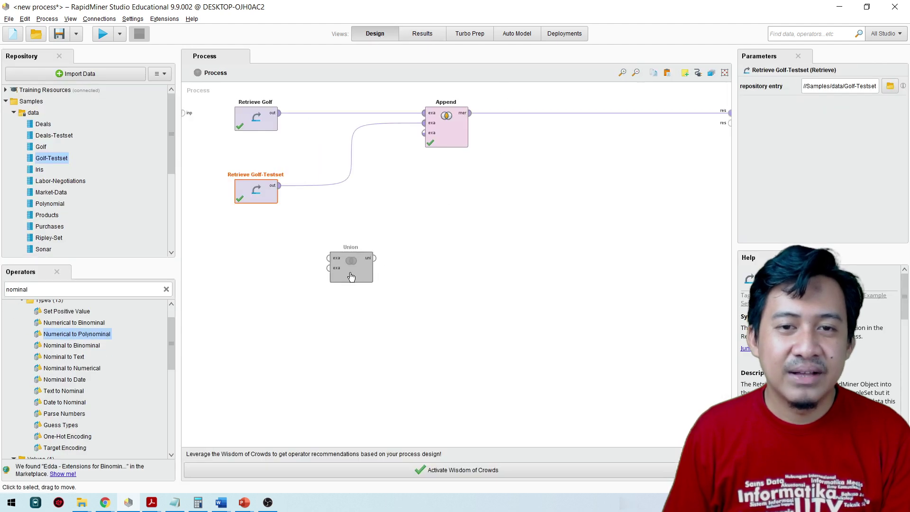
Disable the Append operator and move it out of the way, placing Union beside Retrieve Golf instead
drag(366, 265, 447, 195)
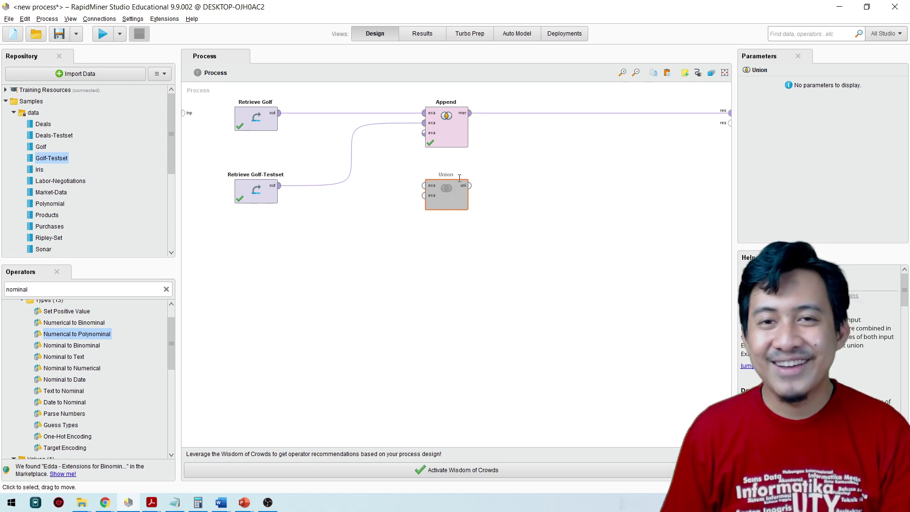
click(465, 141)
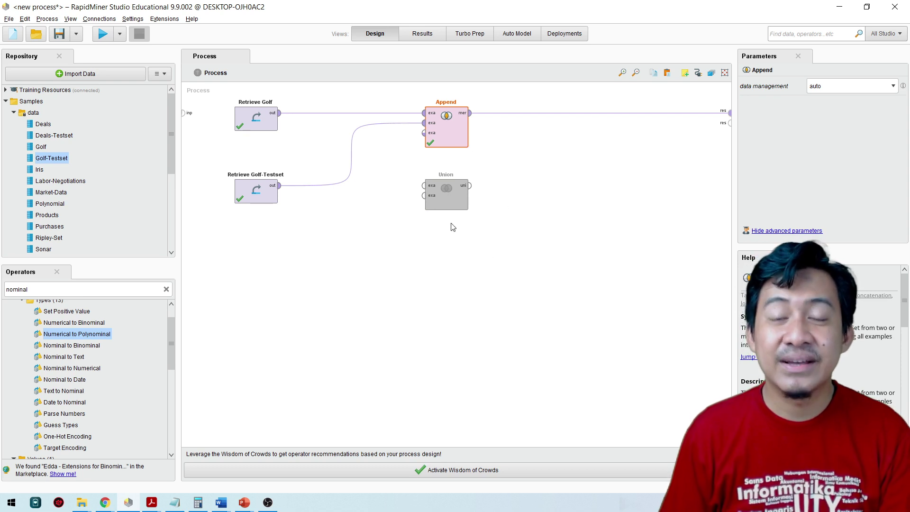
click(449, 208)
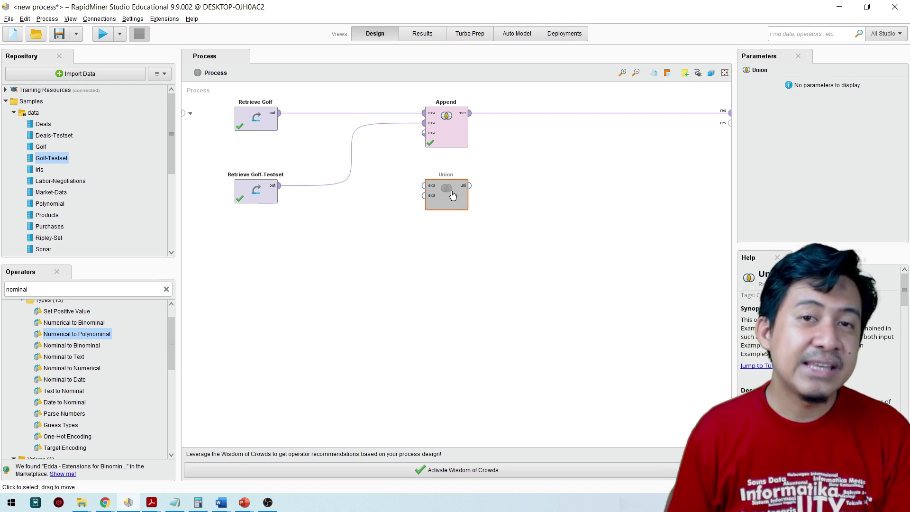
click(449, 135)
right_click(454, 133)
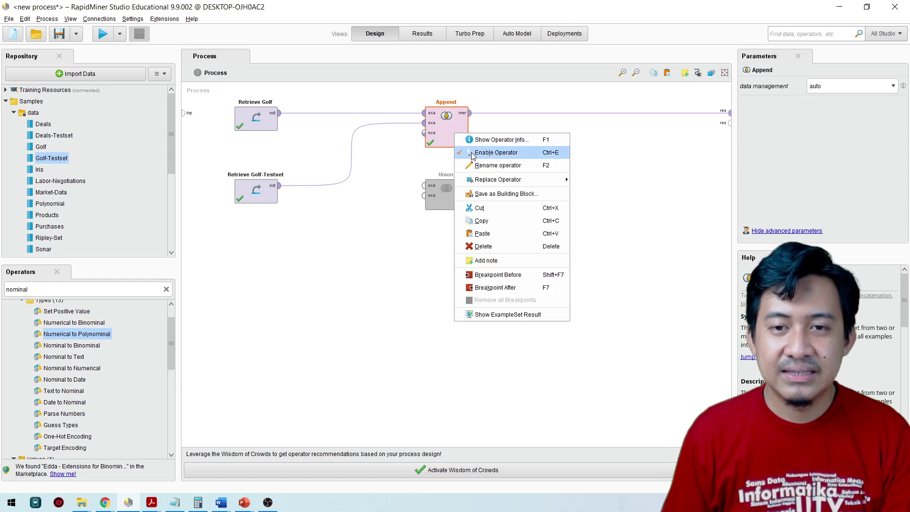
click(497, 152)
drag(443, 134, 504, 350)
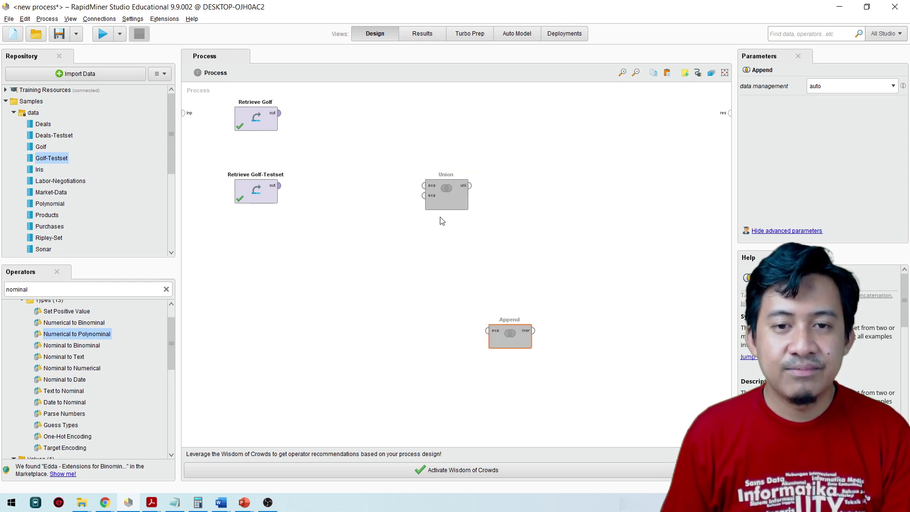
drag(460, 189, 365, 116)
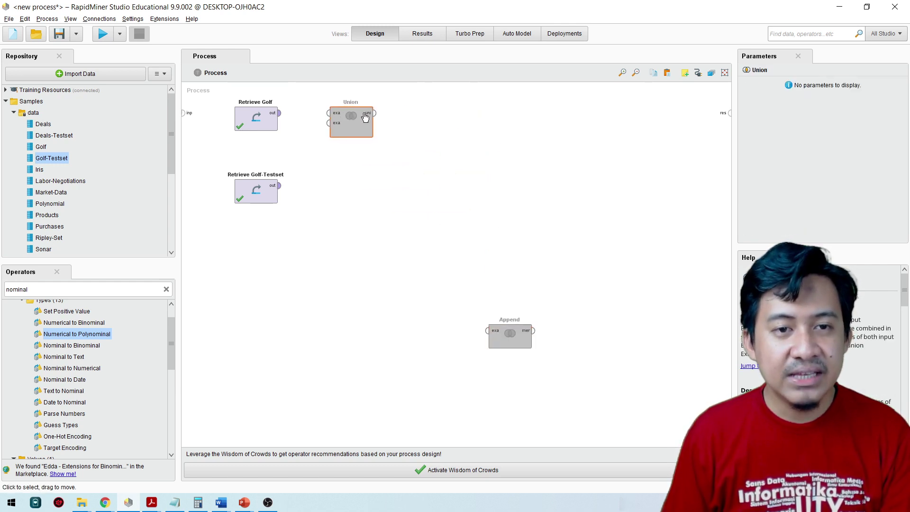
Connect Retrieve Golf to Union's first input and Retrieve Golf-Testset to its second input
click(279, 113)
click(329, 113)
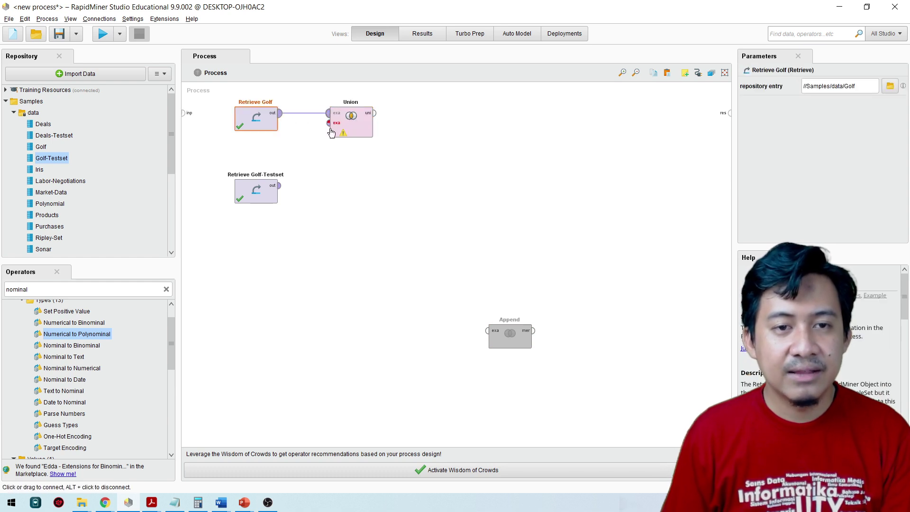
click(279, 185)
click(329, 122)
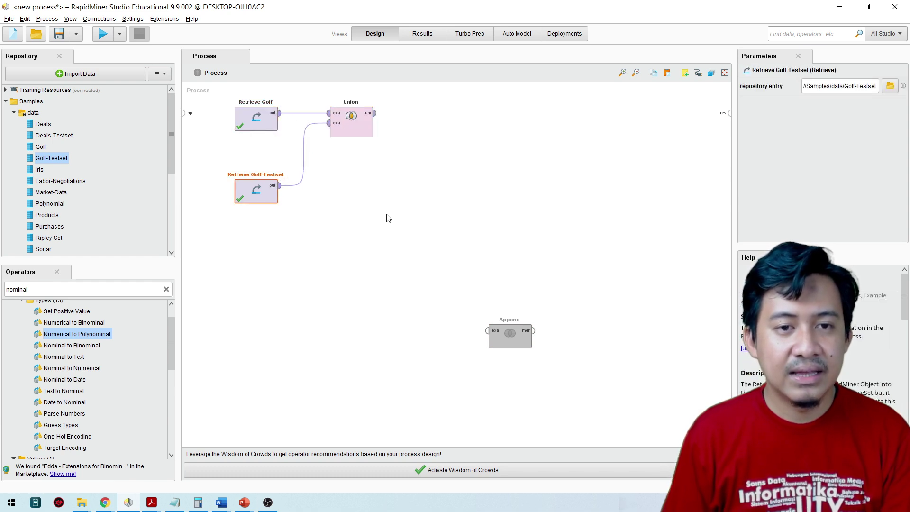
Move Retrieve Golf-Testset closer beneath Retrieve Golf, and shift both data operators and Union down together
drag(250, 179, 251, 155)
drag(221, 85, 403, 219)
drag(257, 169, 259, 193)
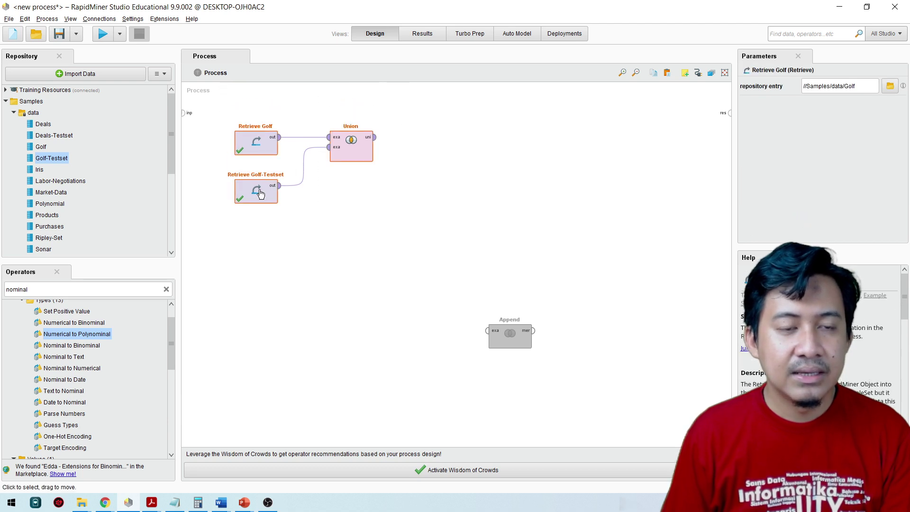
click(338, 302)
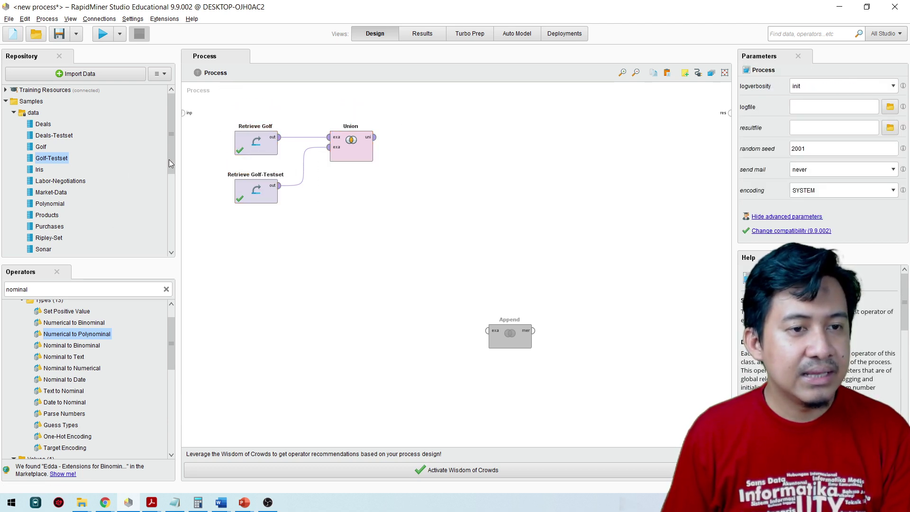
Add the Titanic sample dataset to the process, placing its Retrieve operator beneath Union
drag(168, 160, 175, 186)
drag(48, 200, 267, 261)
drag(357, 217, 355, 215)
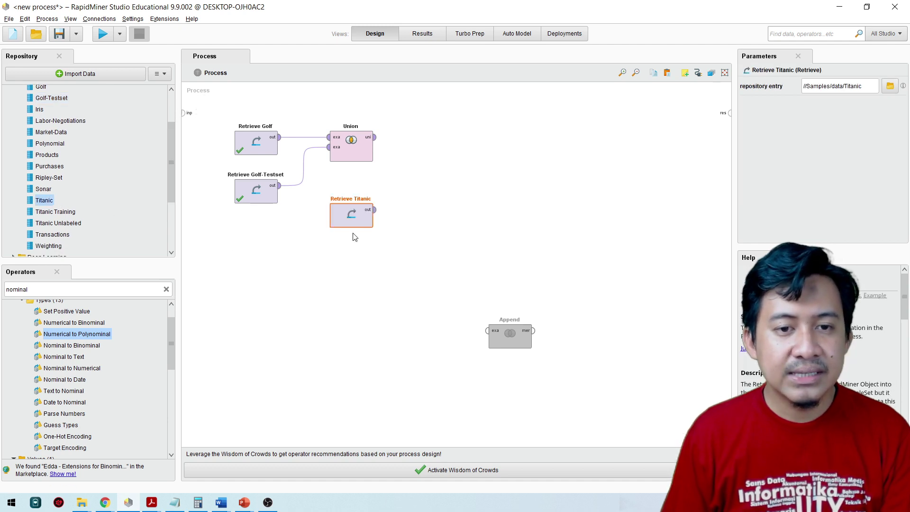
click(357, 153)
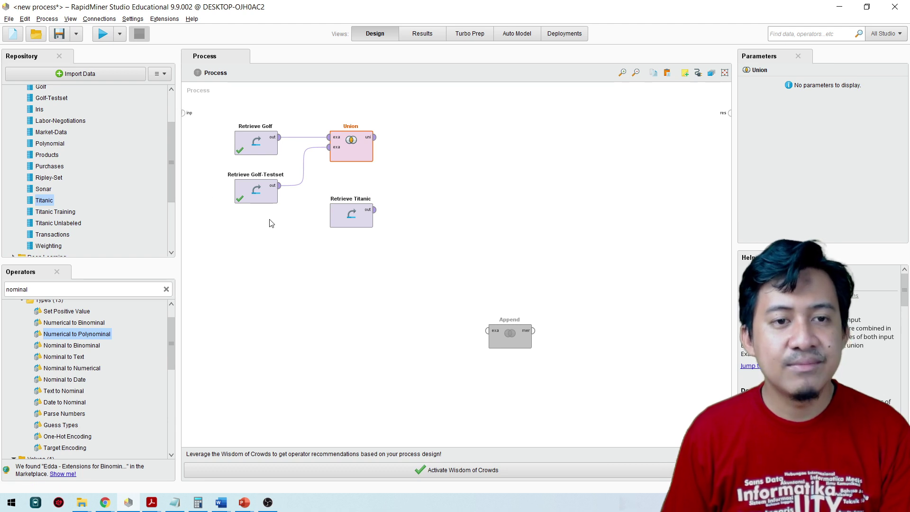
click(338, 219)
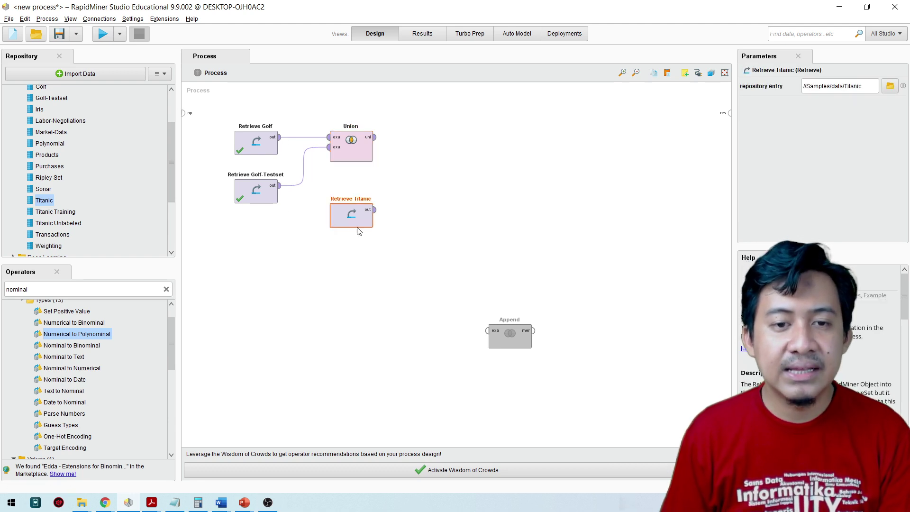
Search the operators for "union" and add a second Union operator beside the first one
double_click(112, 289)
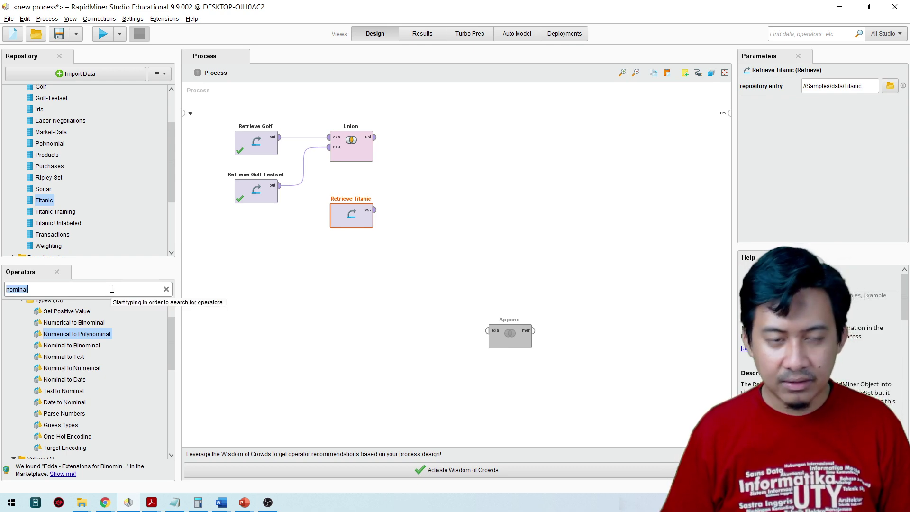
key(Down)
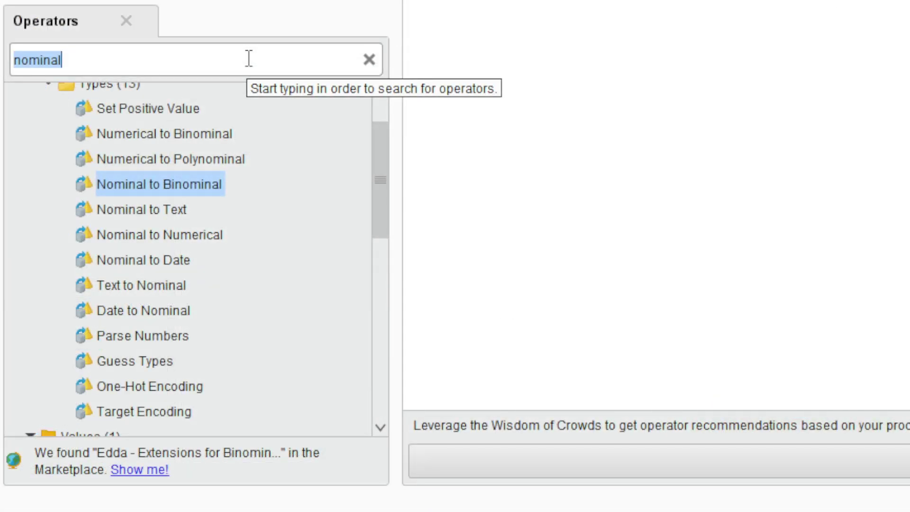
text(union)
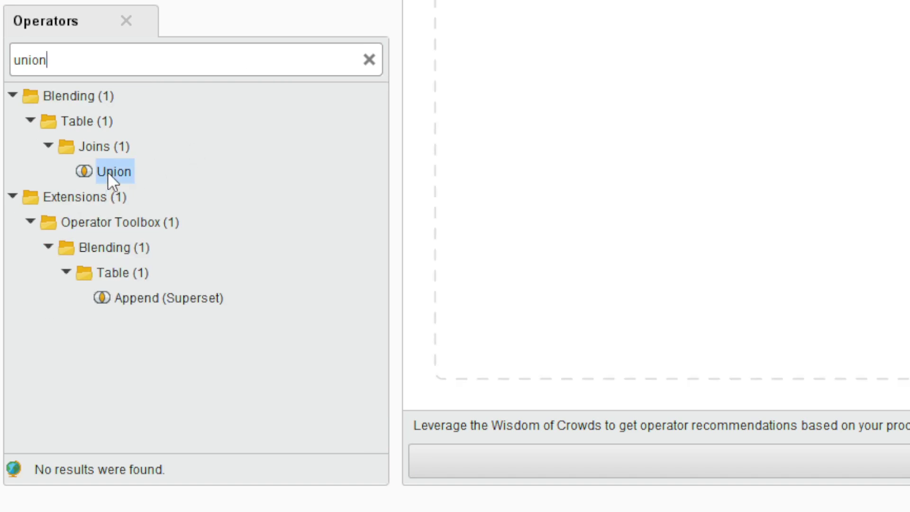
drag(107, 171, 663, 190)
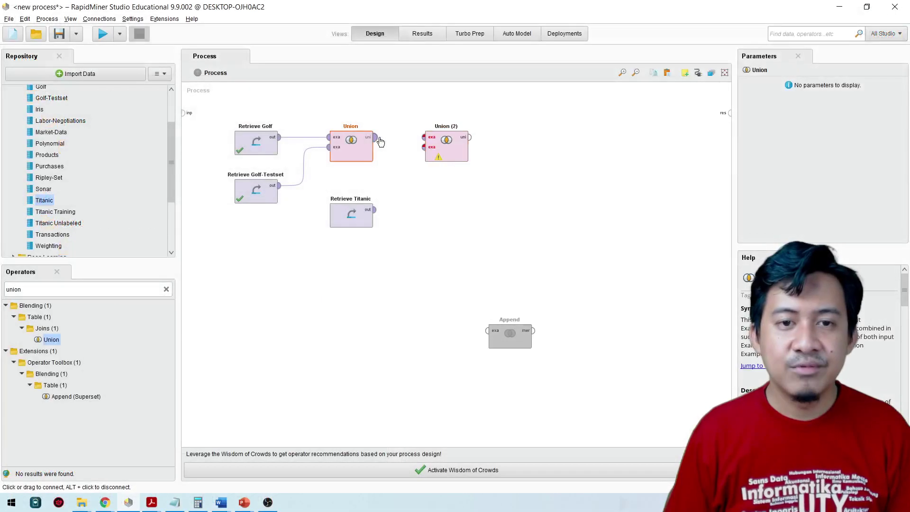
Connect the first Union and Retrieve Titanic to the second Union's inputs, and its output to the process result
click(375, 137)
click(424, 138)
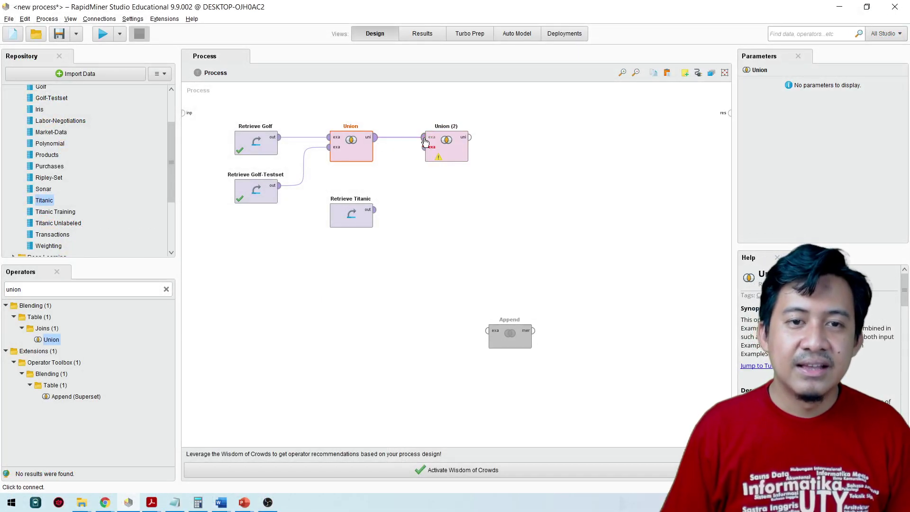
click(374, 209)
click(424, 147)
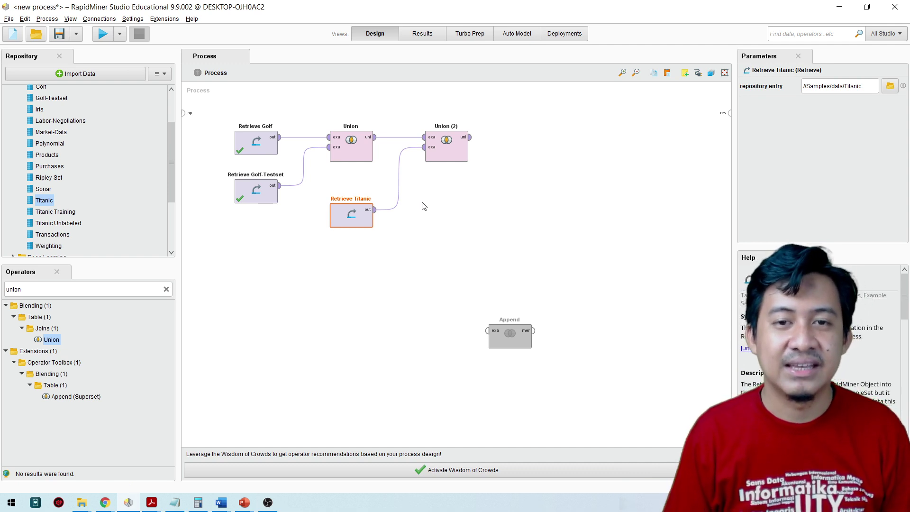
click(469, 139)
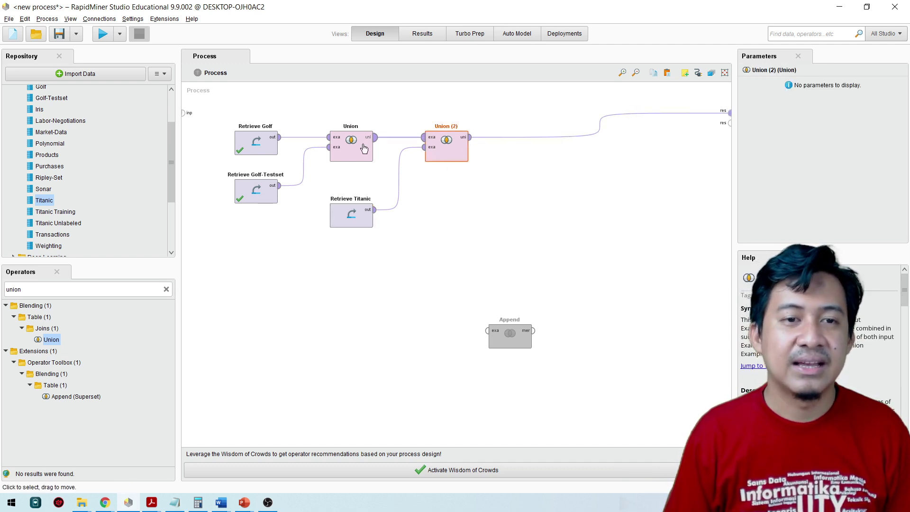
Run the process, look across the attributes of the combined example set, and return to the process design
click(107, 37)
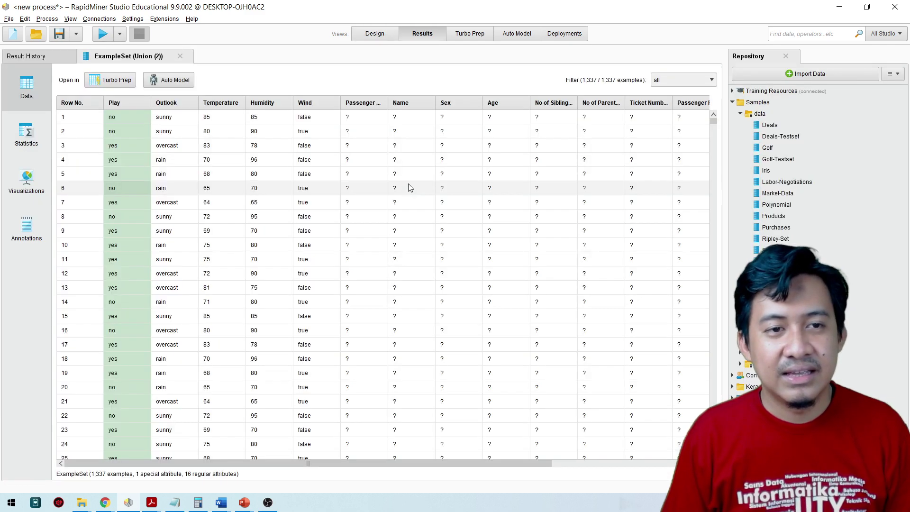
mouse_move(341, 465)
mouse_down()
mouse_move(379, 462)
mouse_move(484, 486)
mouse_move(339, 482)
mouse_up()
click(383, 32)
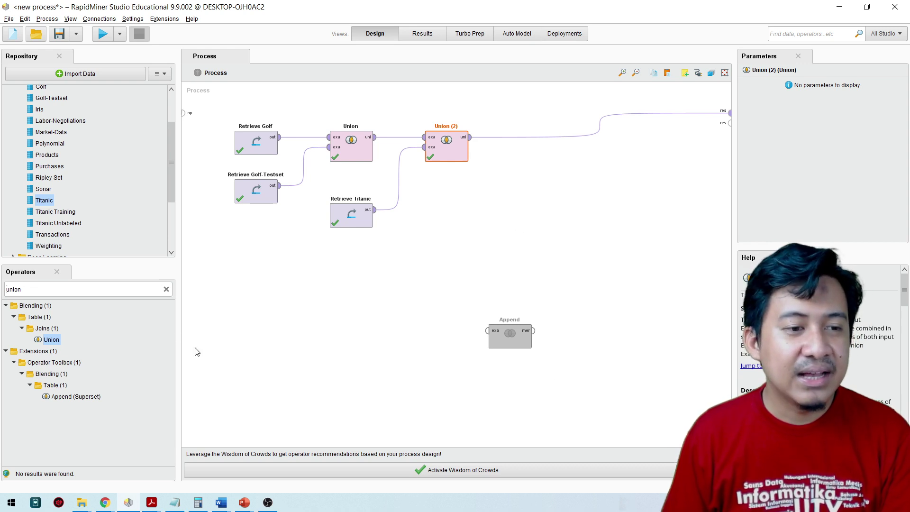
Clear the operator search and select the Join operator in the Joins group
click(165, 290)
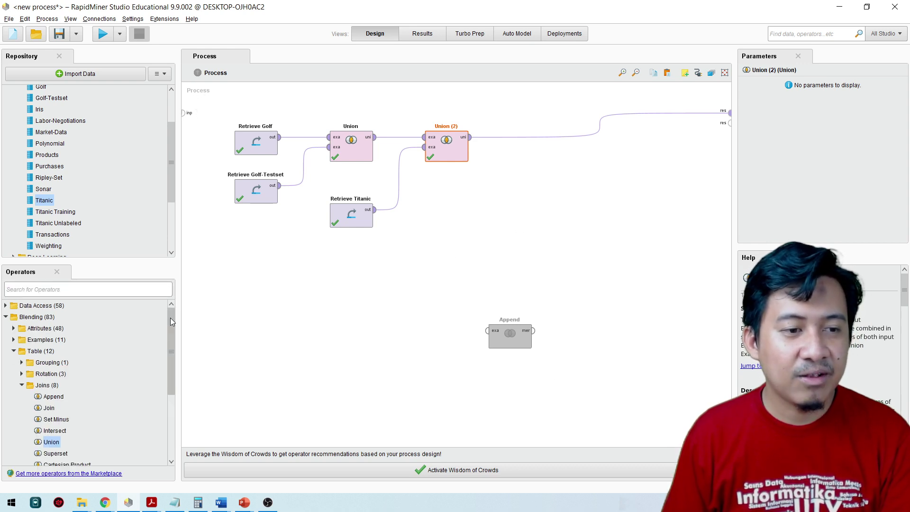
drag(171, 319, 168, 349)
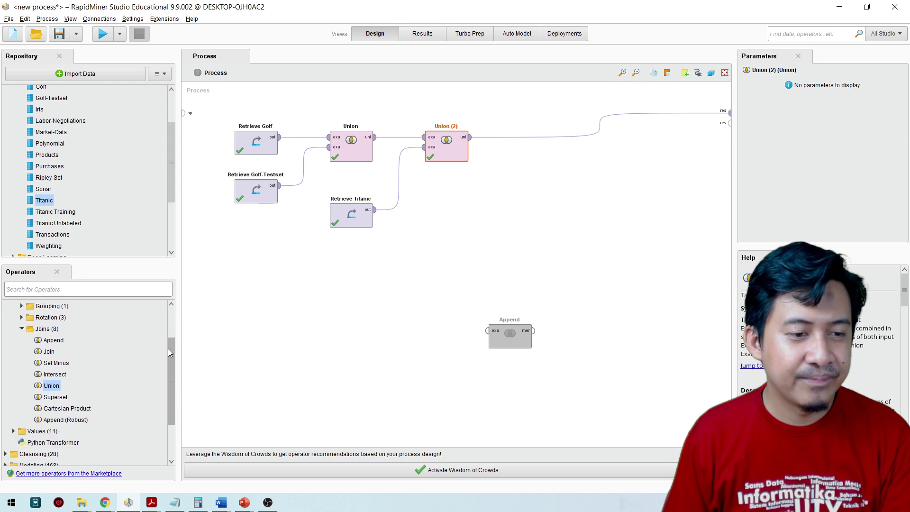
click(51, 351)
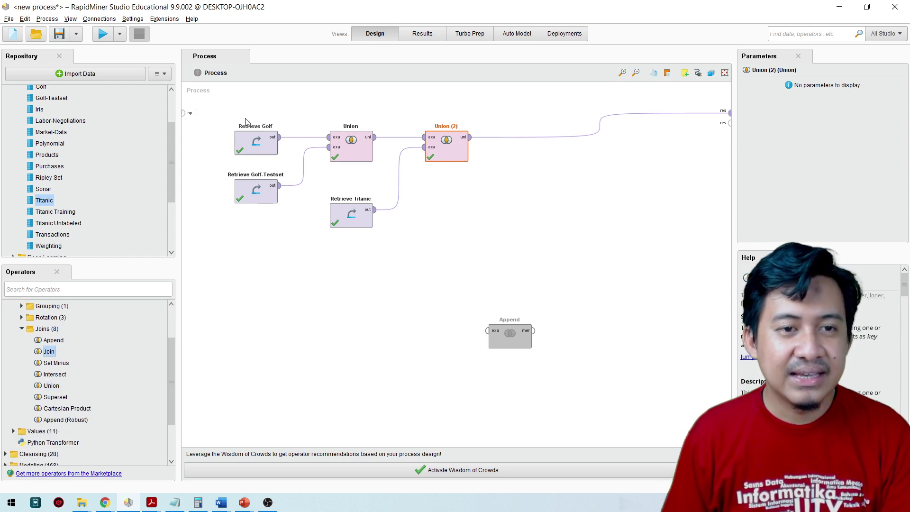
Delete all operators from the process, including the disabled Append
click(228, 117)
drag(228, 117, 628, 422)
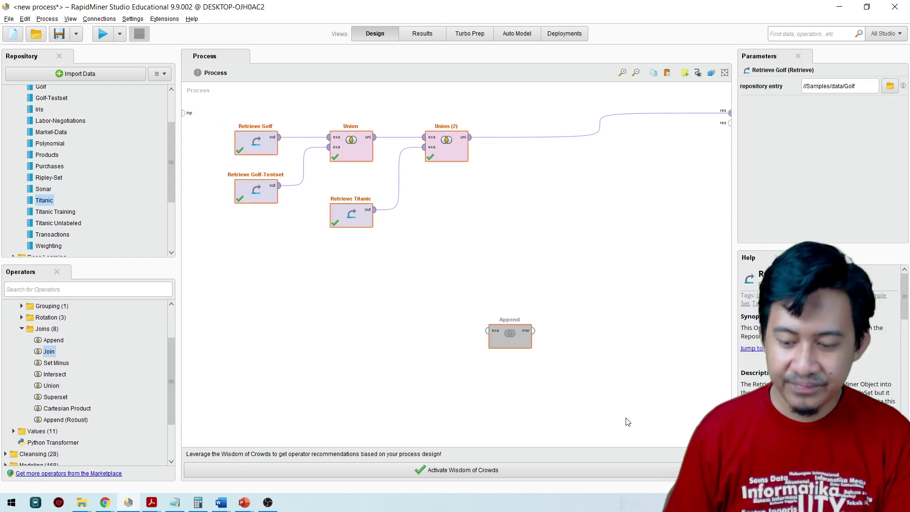
key(Delete)
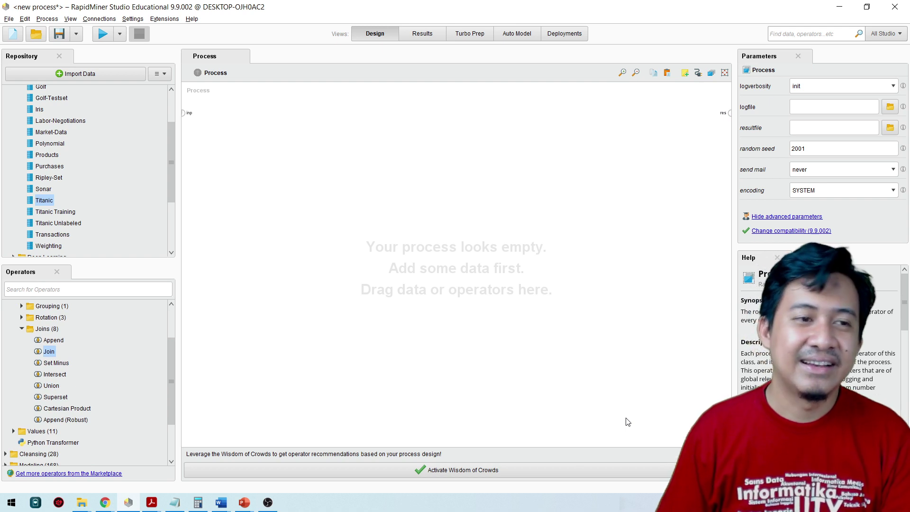
Collapse the Samples folder in the repository and the Blending group in the operator list
drag(173, 179, 171, 197)
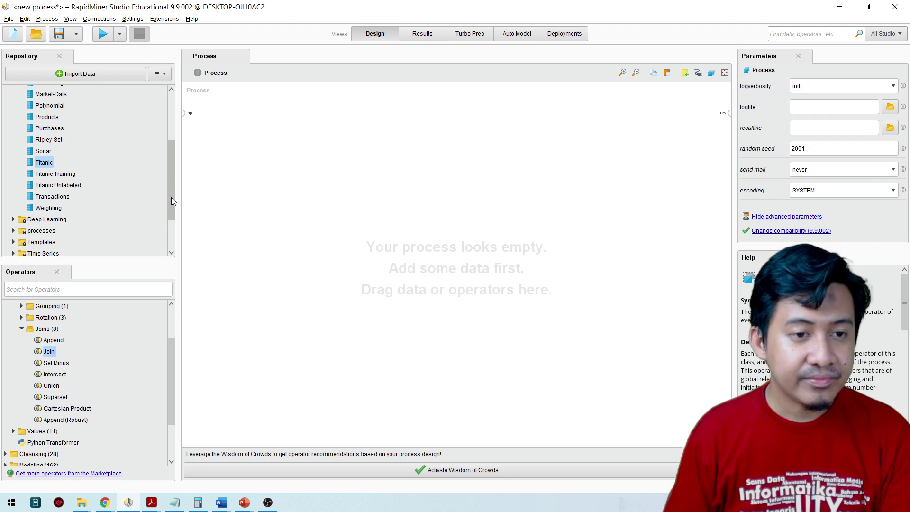
drag(171, 198, 98, 142)
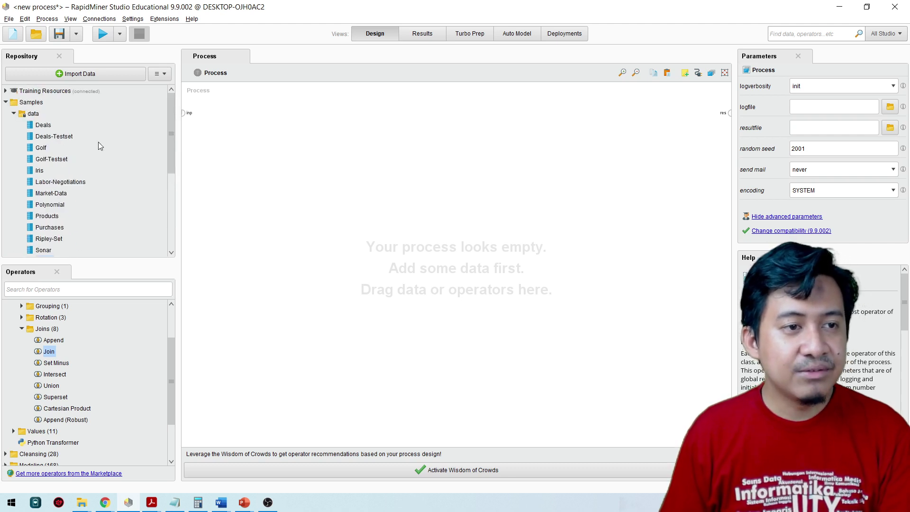
click(6, 102)
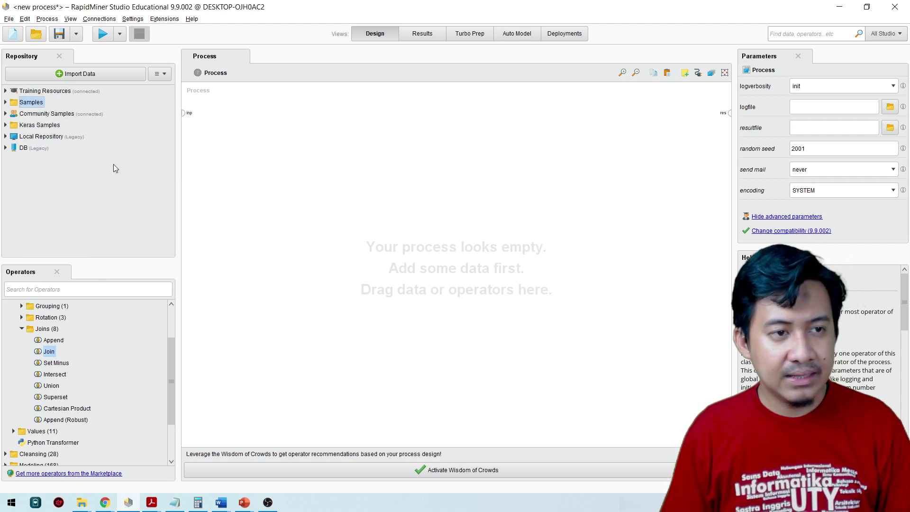
drag(175, 350, 95, 299)
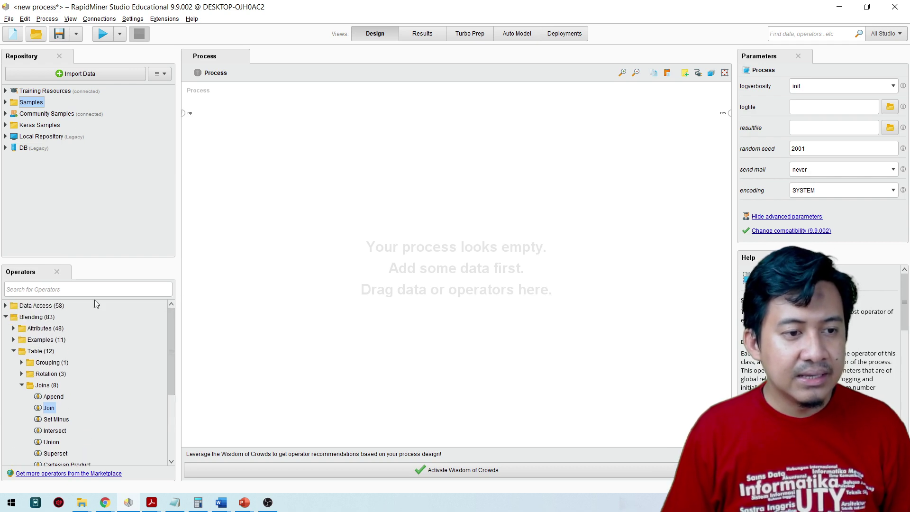
click(5, 317)
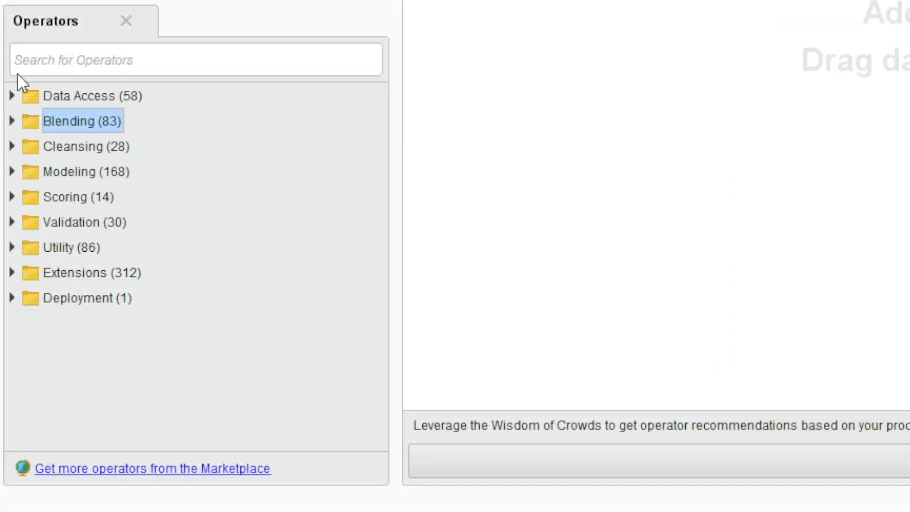
Search the operators for "csv" and add a Read CSV operator to the empty process
click(15, 290)
text(csv)
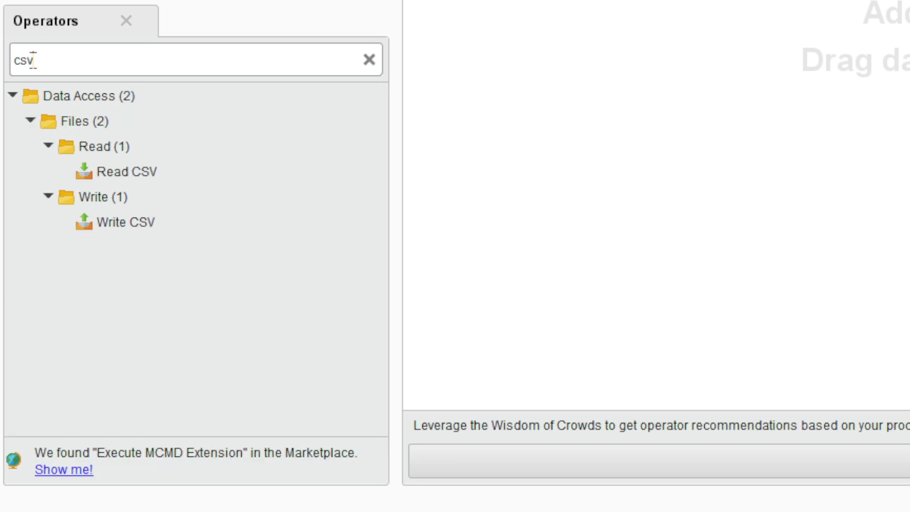
drag(122, 170, 269, 131)
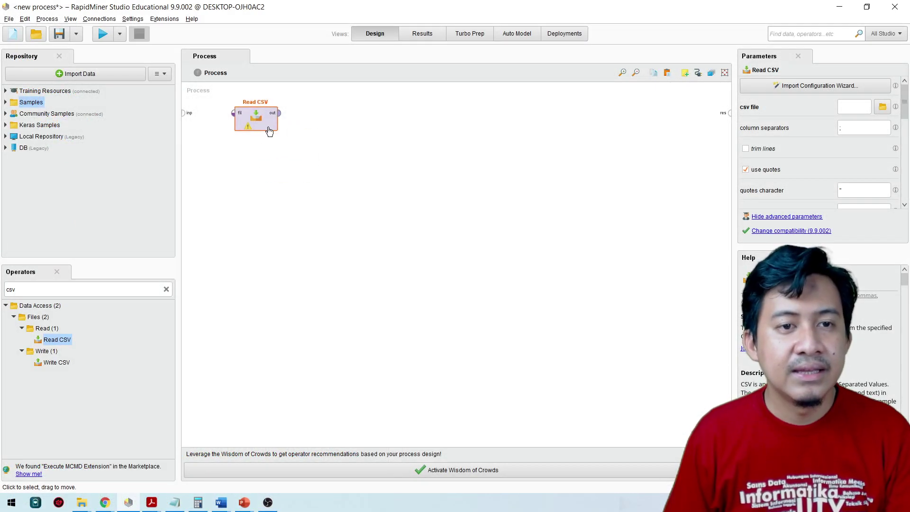
Start Read CSV's import wizard, choose electronics-a-100k.csv from the last directory, and accept the data format with semicolon separator
double_click(257, 115)
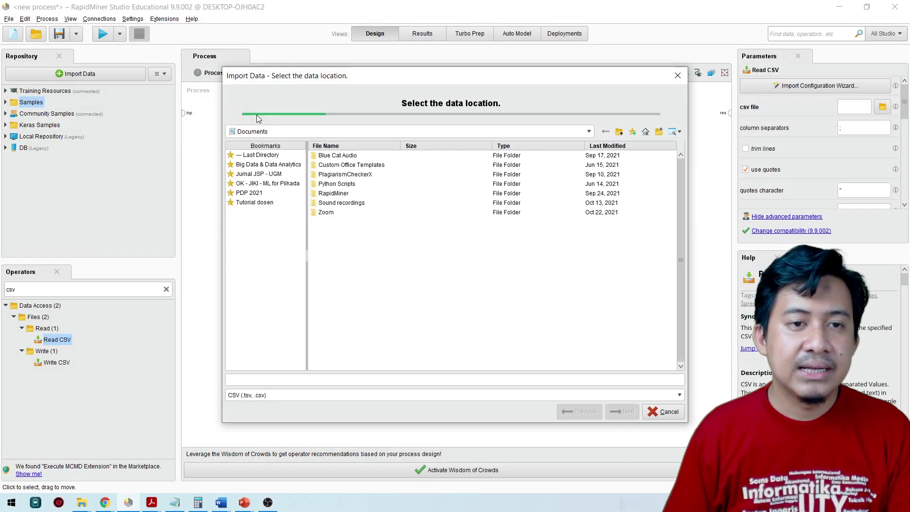
click(263, 155)
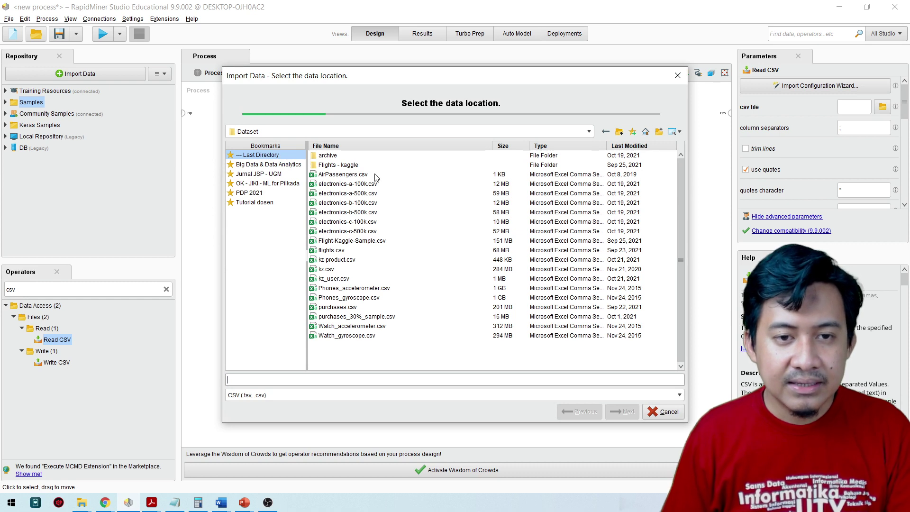
click(361, 185)
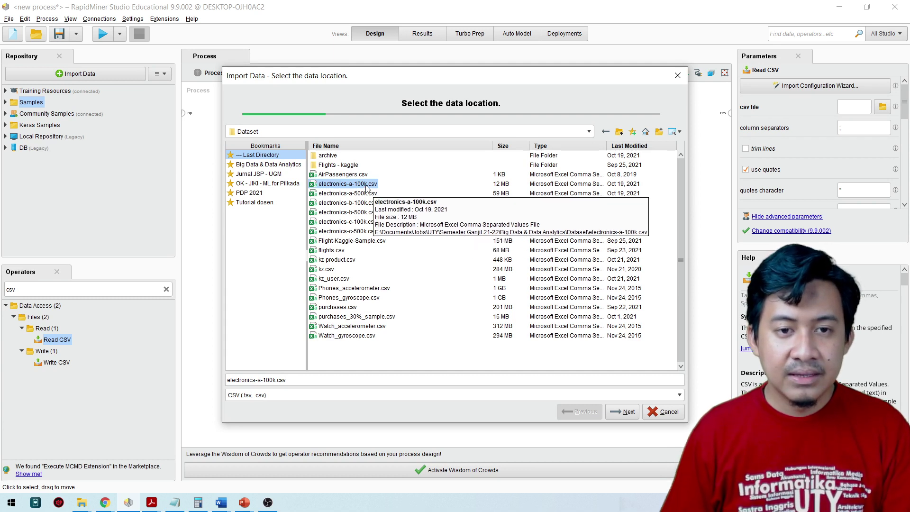
click(361, 194)
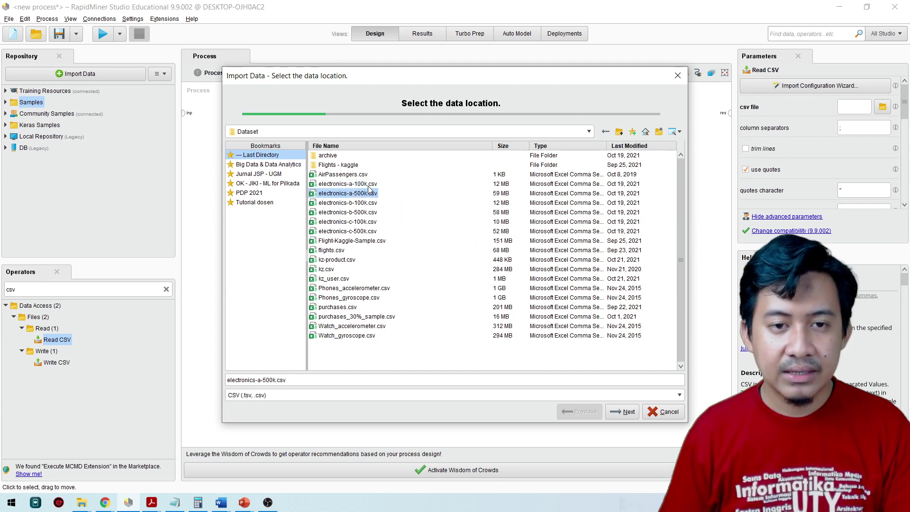
click(367, 184)
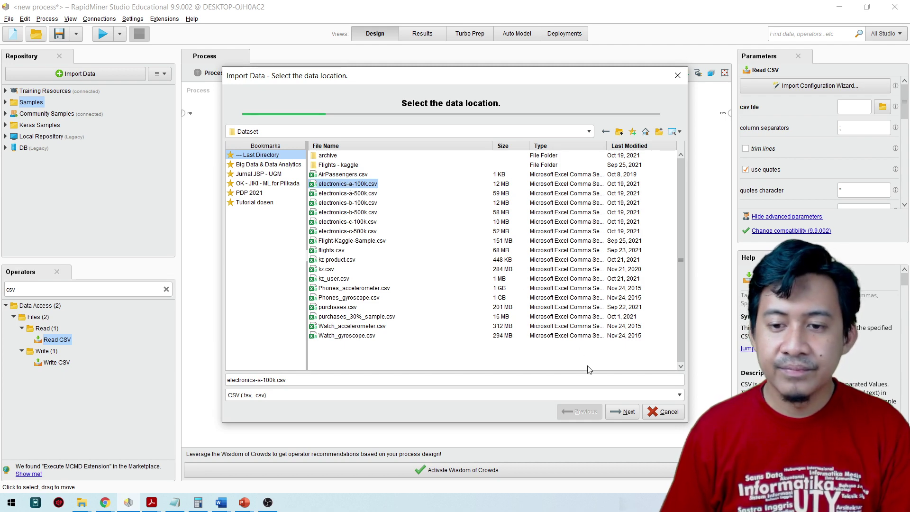
click(624, 414)
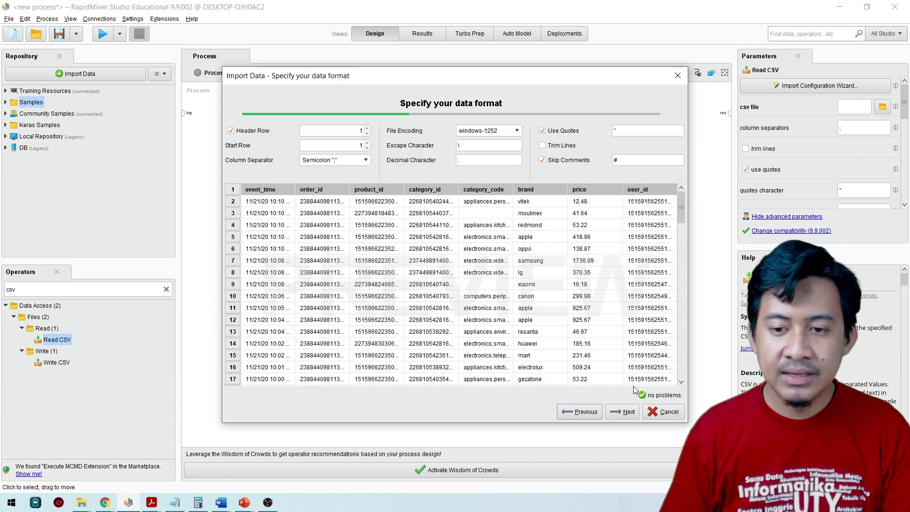
click(629, 412)
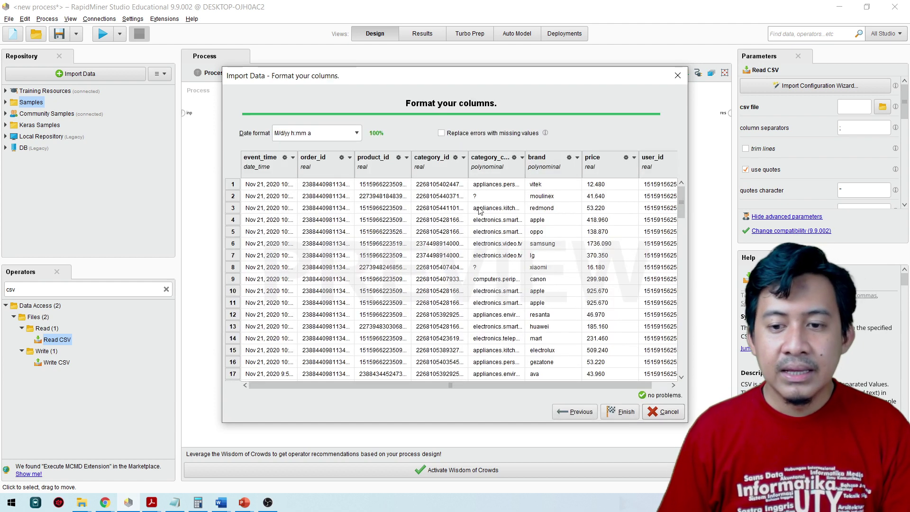
Reposition the import dialog and examine the column names and data types in the electronics-a-100k.csv preview
drag(425, 83, 428, 97)
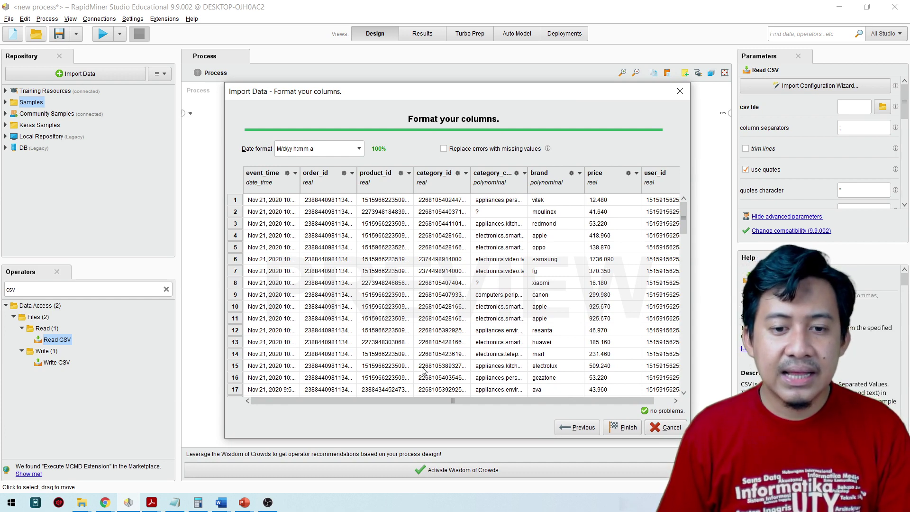
mouse_move(420, 401)
mouse_down()
mouse_move(445, 403)
mouse_move(420, 400)
mouse_up()
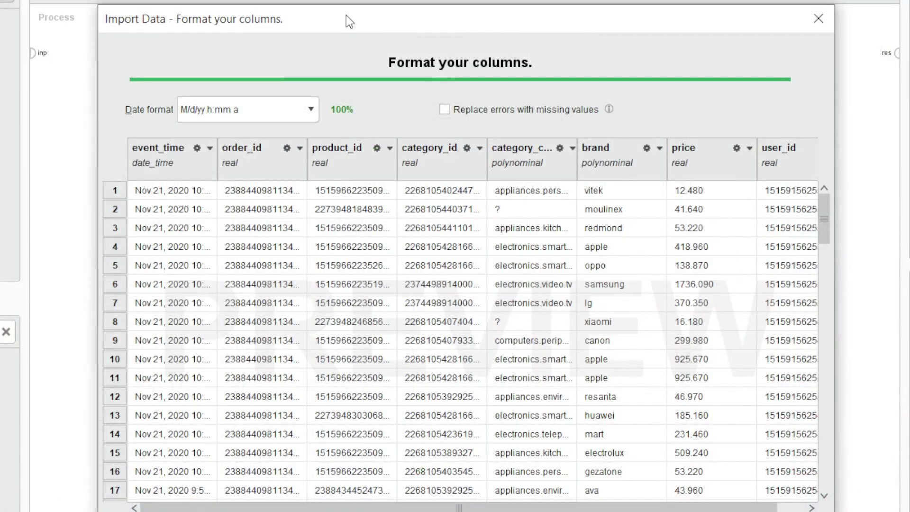
drag(346, 15, 344, 4)
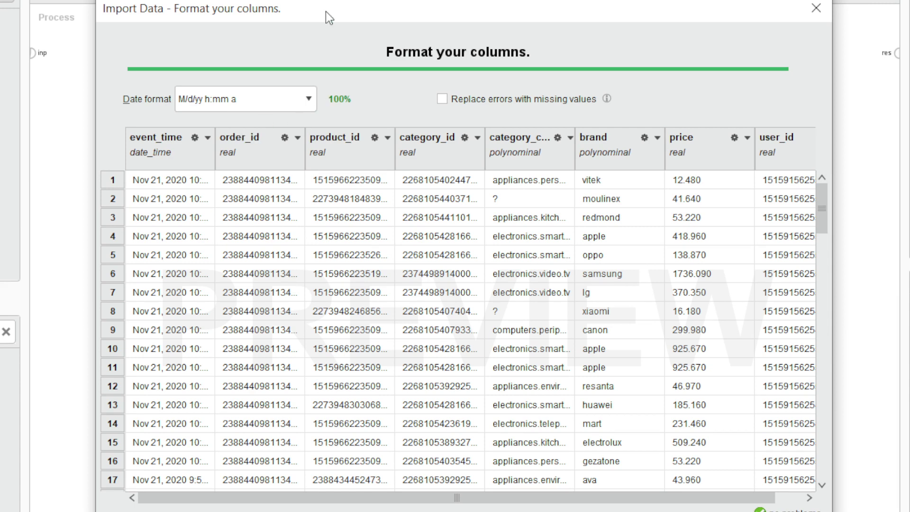
drag(326, 11, 317, 16)
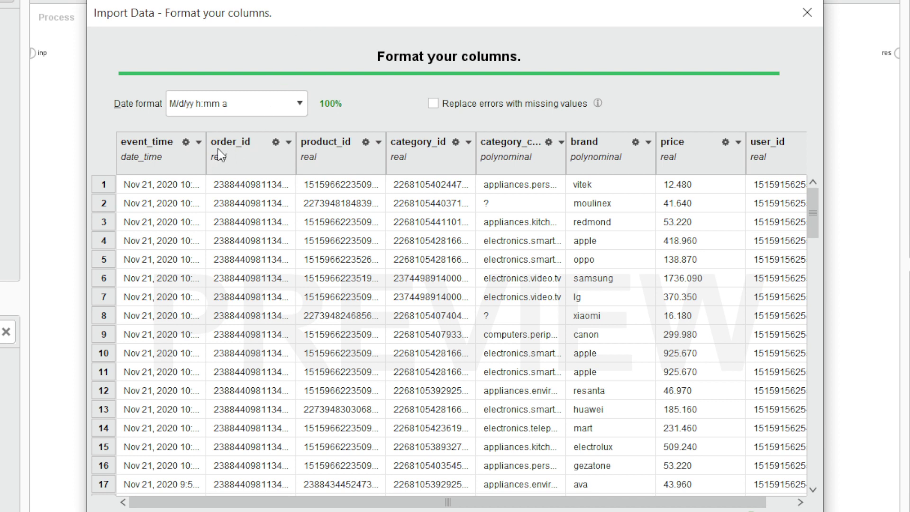
Change the order_id, product_id and category_id columns to the polynominal type in the import preview
click(288, 142)
mouse_move(306, 157)
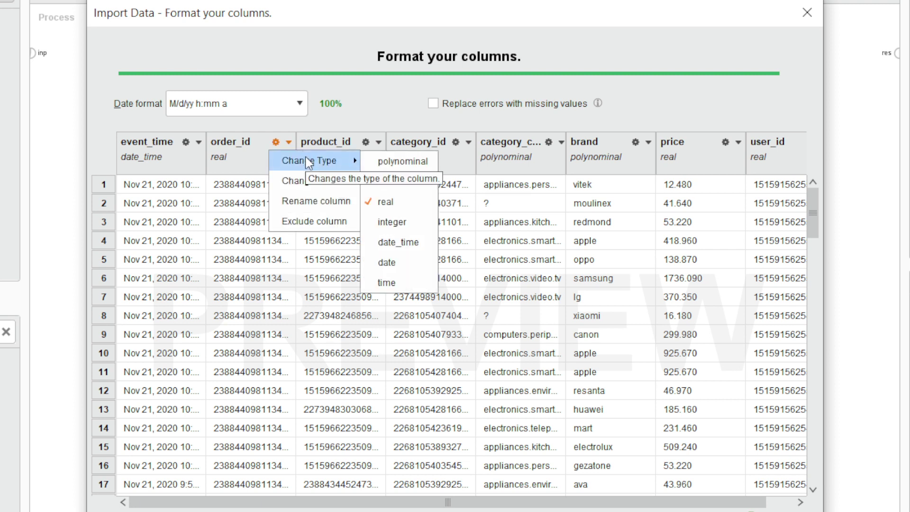
click(407, 165)
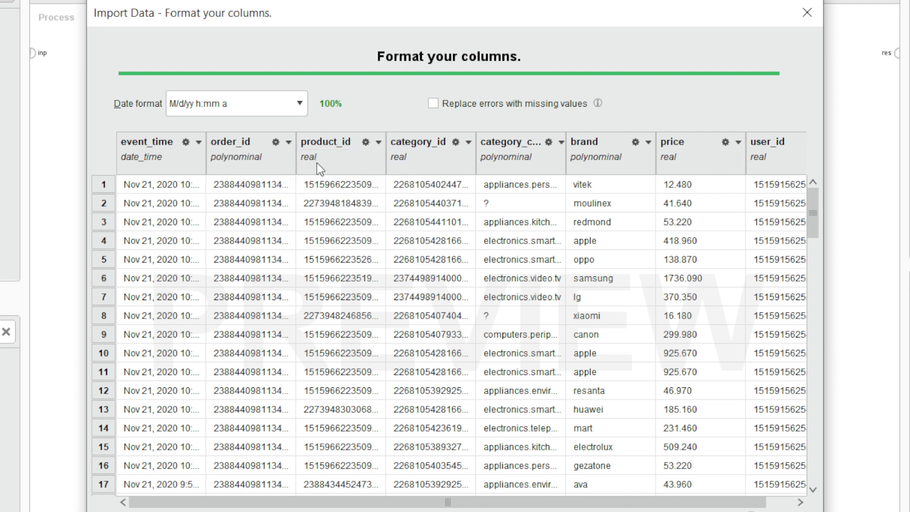
click(366, 142)
mouse_move(400, 161)
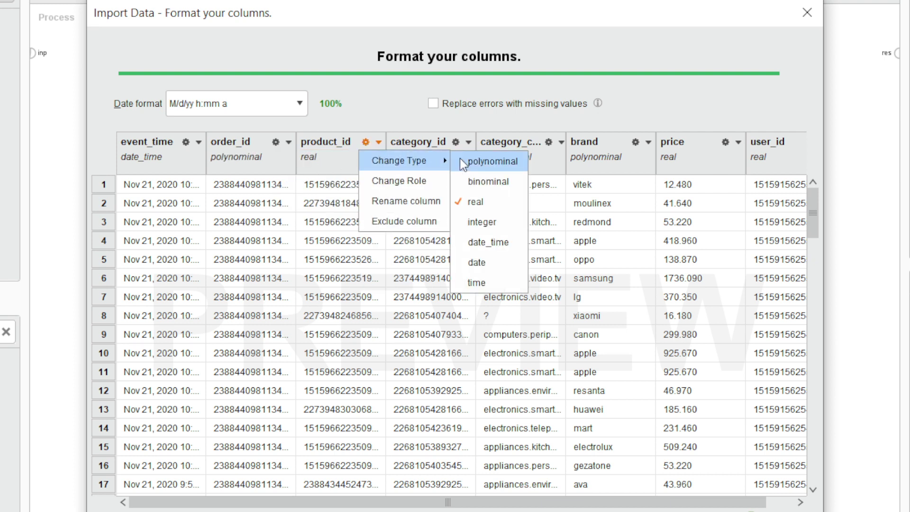
click(470, 163)
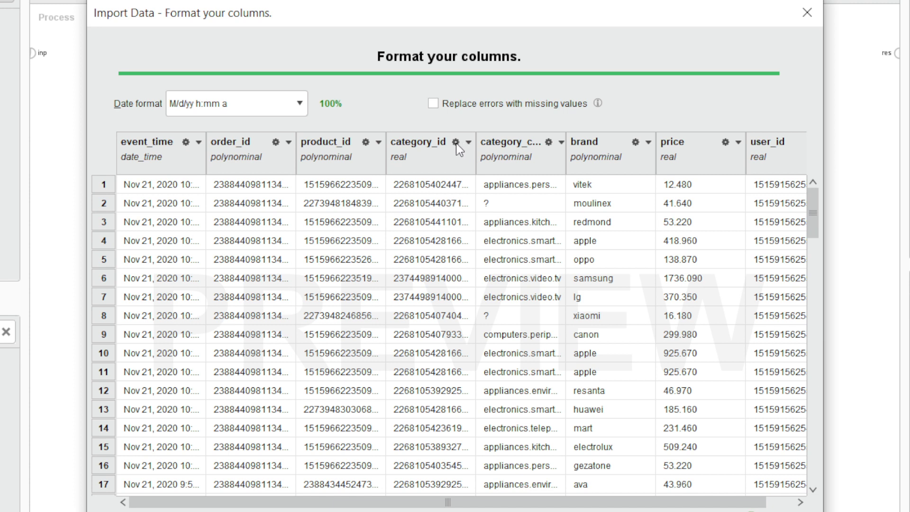
click(456, 143)
mouse_move(503, 158)
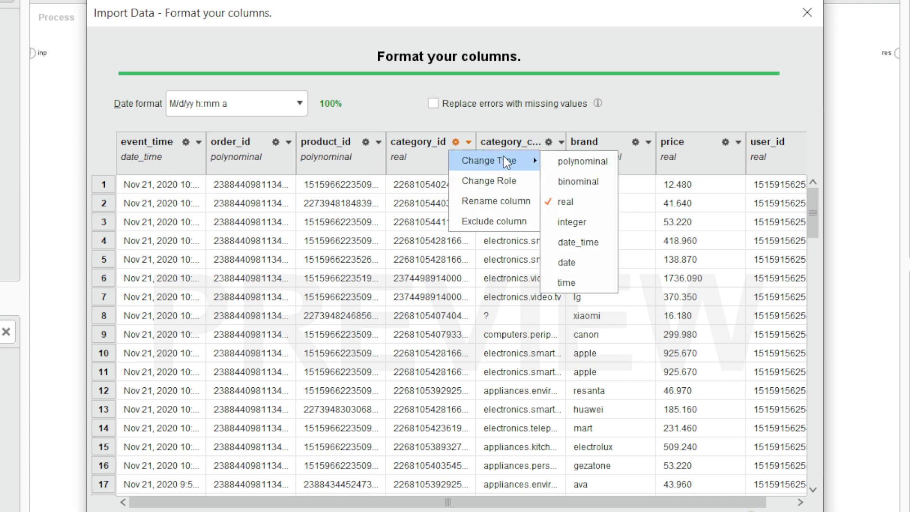
click(582, 161)
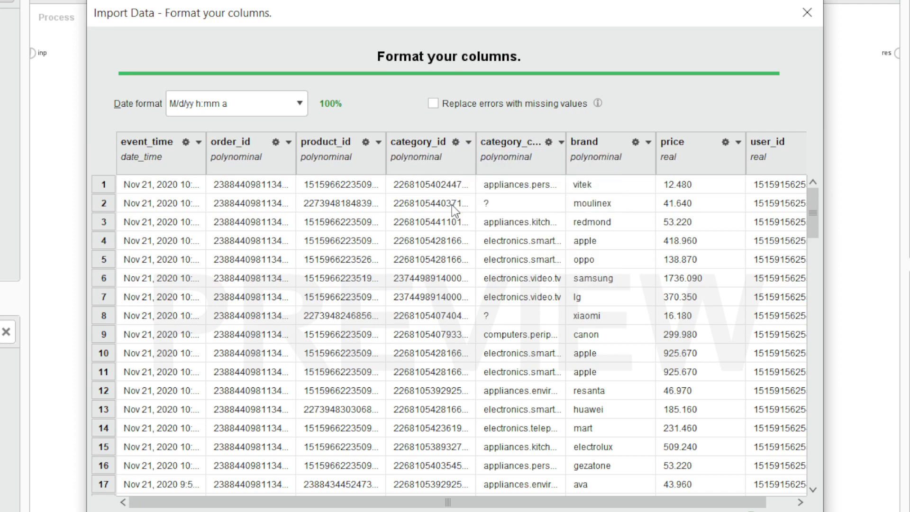
Change the user_id column to polynominal and finish the import of electronics-a-100k.csv
drag(448, 502, 528, 503)
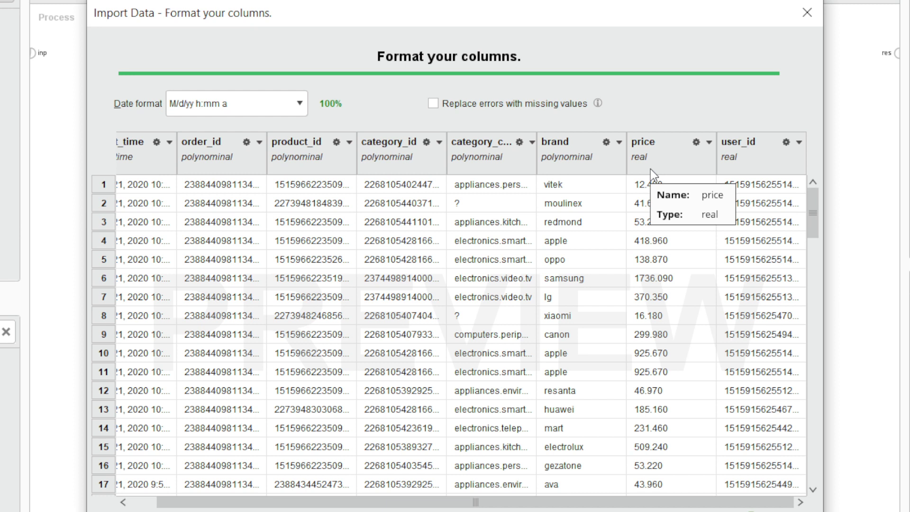
click(786, 142)
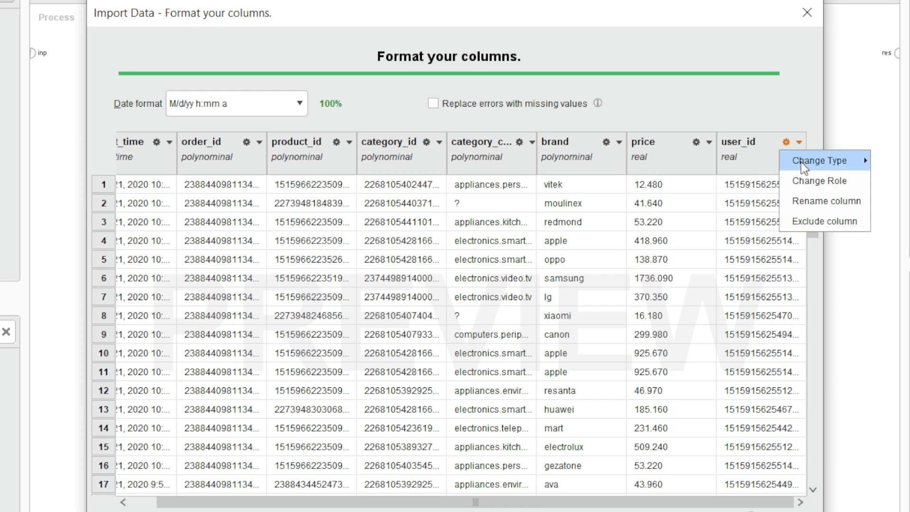
mouse_move(835, 160)
click(894, 164)
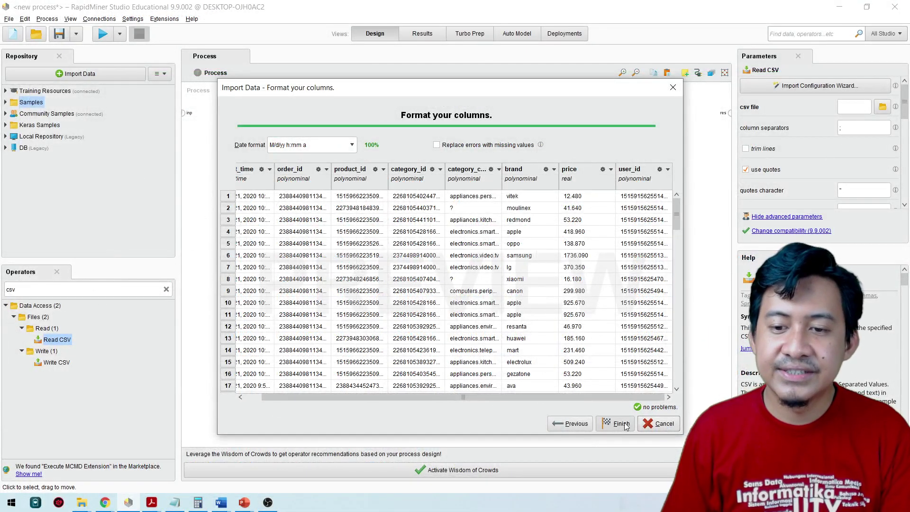
click(622, 423)
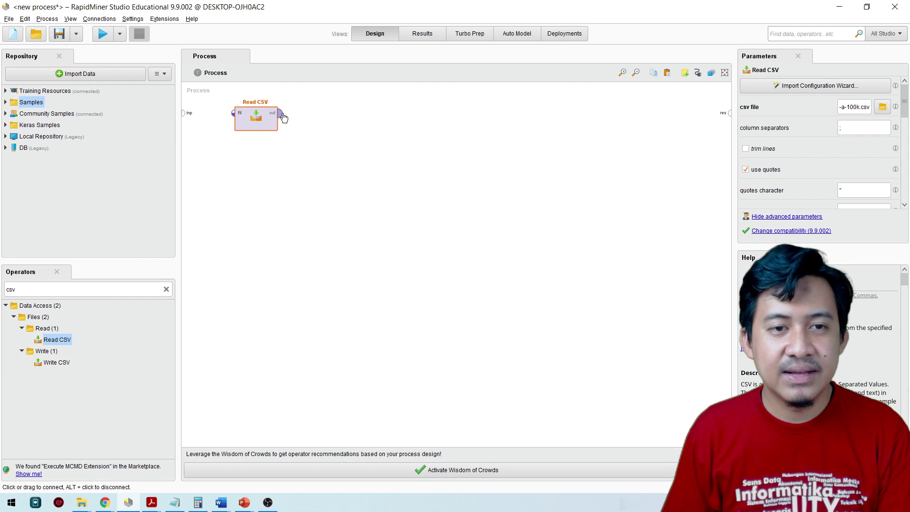
Connect Read CSV's output to the process result port and run the process
drag(280, 113, 729, 112)
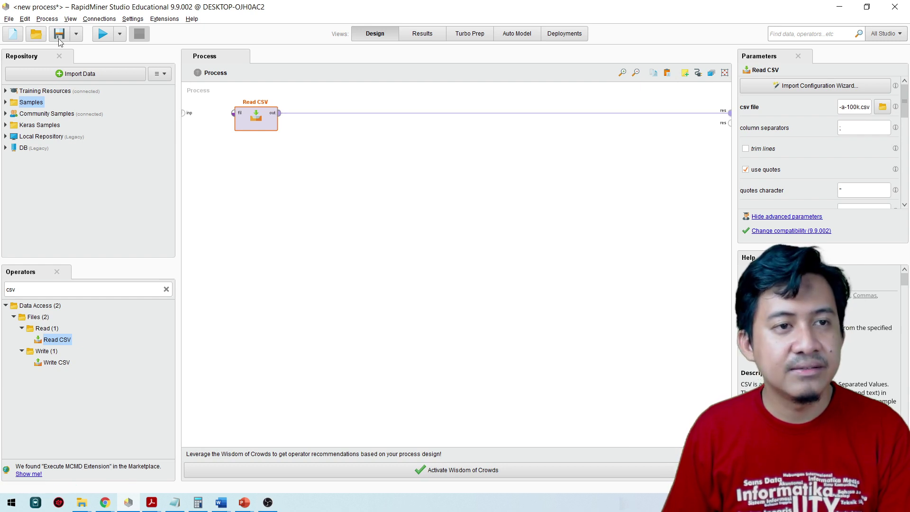
click(103, 34)
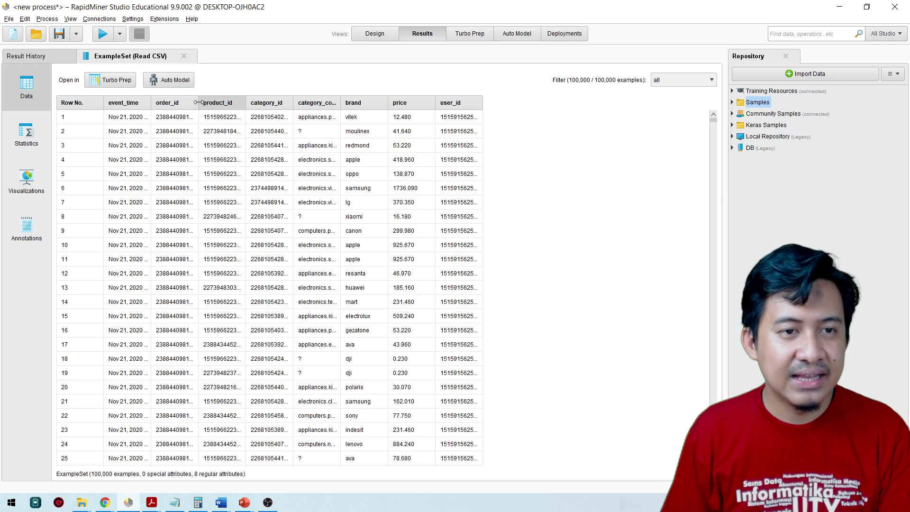
Widen the event_time, order_id, product_id and category_id columns in the results and examine their full values
drag(198, 103, 501, 103)
click(226, 119)
click(227, 132)
click(349, 116)
click(469, 118)
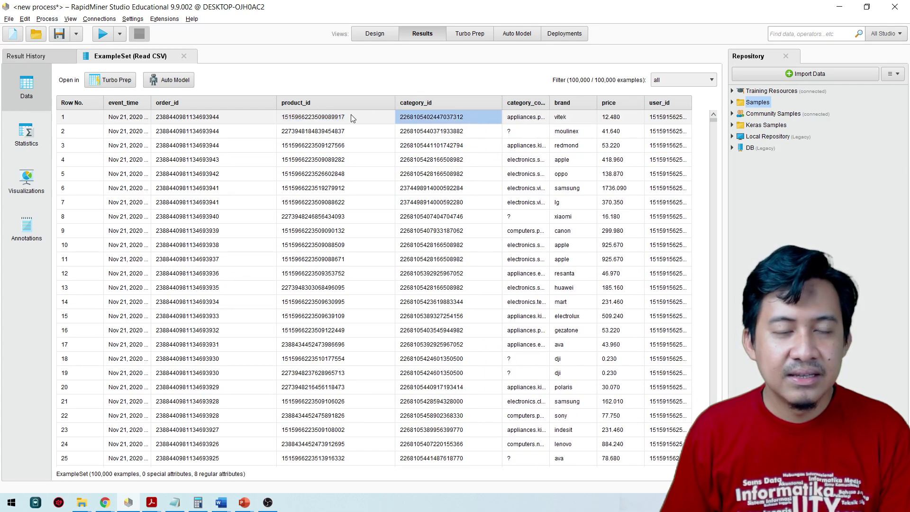
click(242, 119)
drag(277, 103, 245, 103)
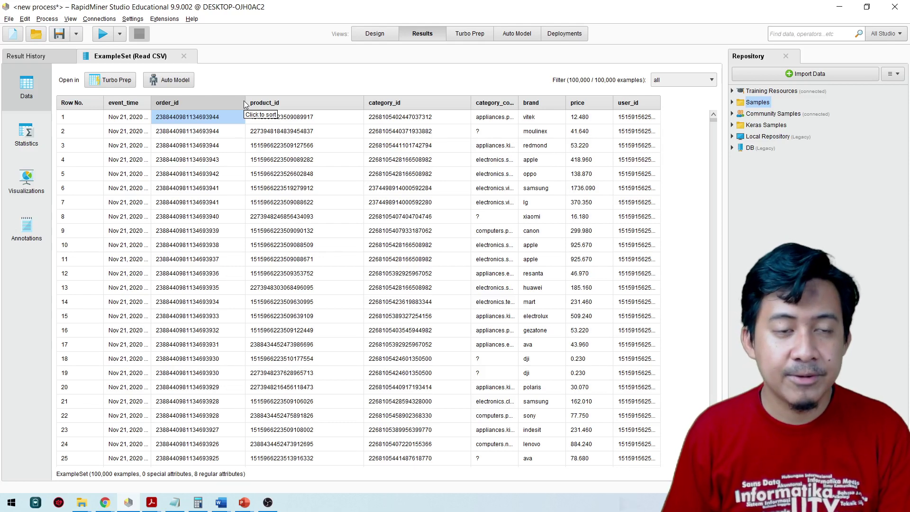
drag(151, 105, 191, 105)
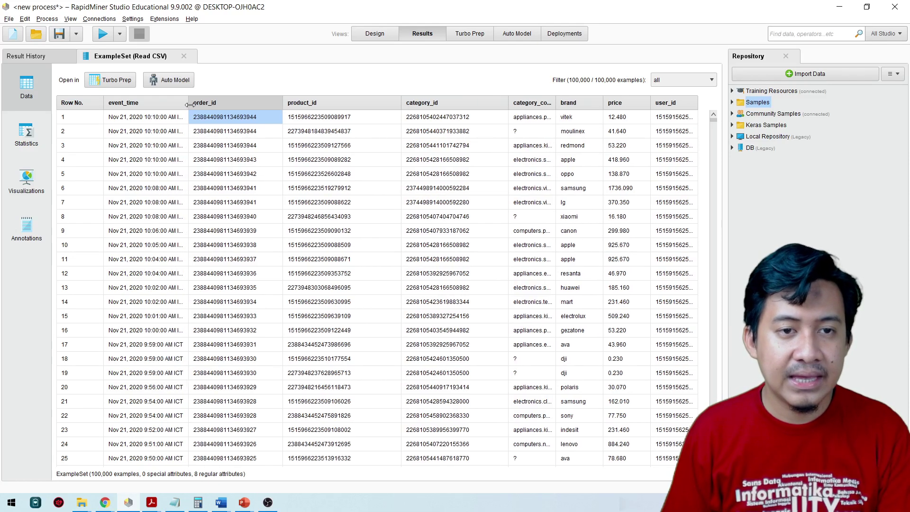
click(350, 120)
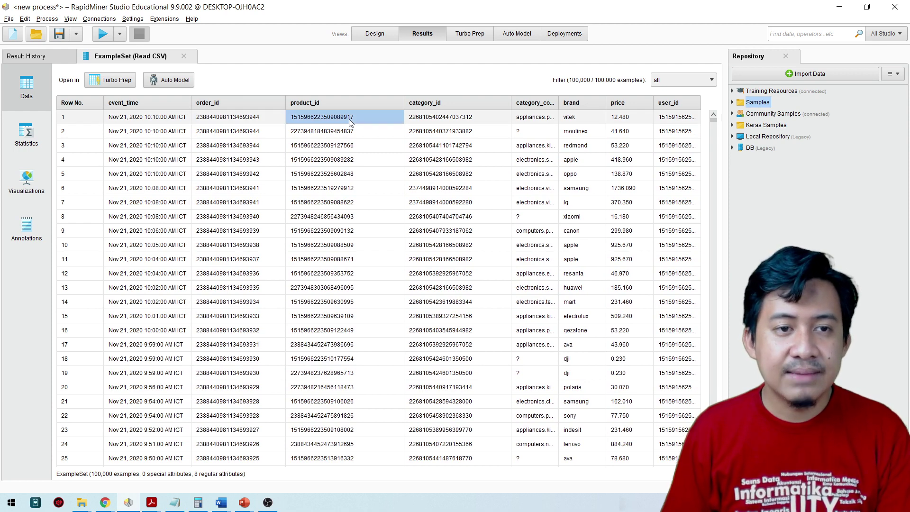
Return to the process design and add a second Read CSV operator below the first one
click(377, 33)
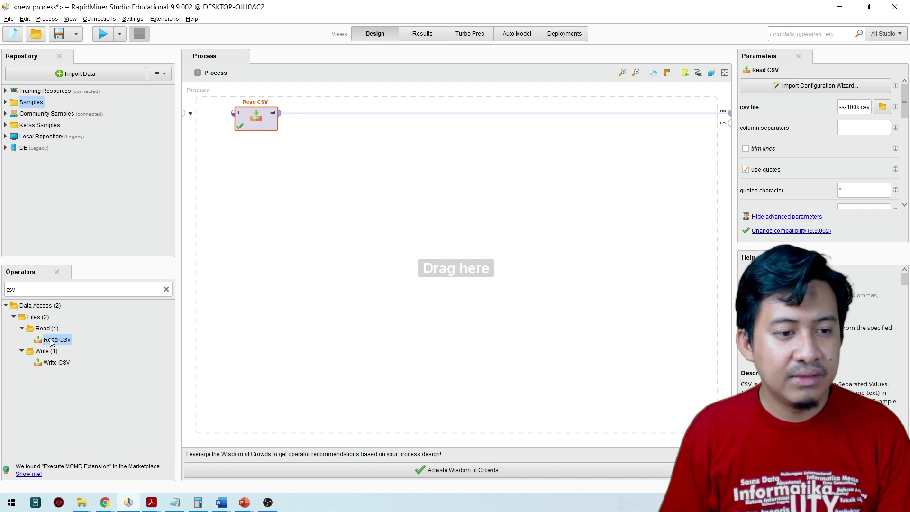
drag(52, 342, 163, 285)
drag(258, 183, 258, 185)
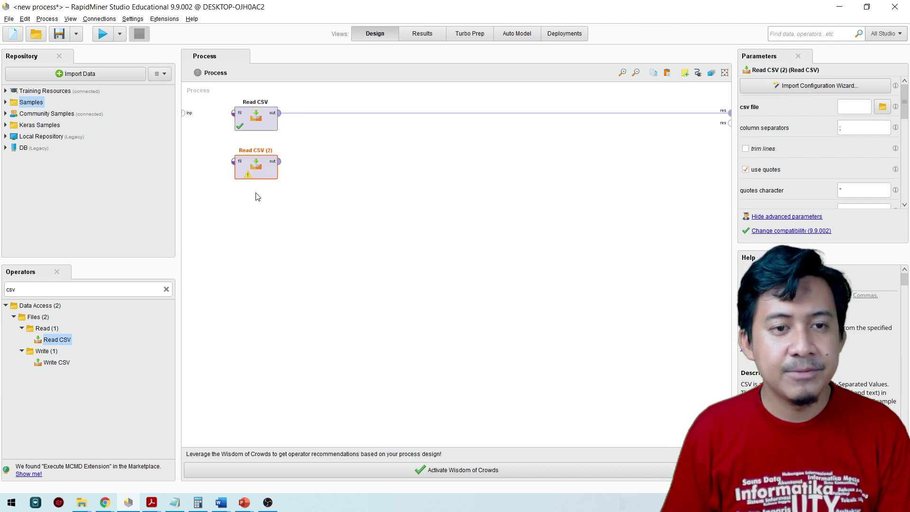
Import electronics-a-100k.csv from the last directory into Read CSV (2), keeping the default data format and column types
double_click(261, 169)
click(262, 155)
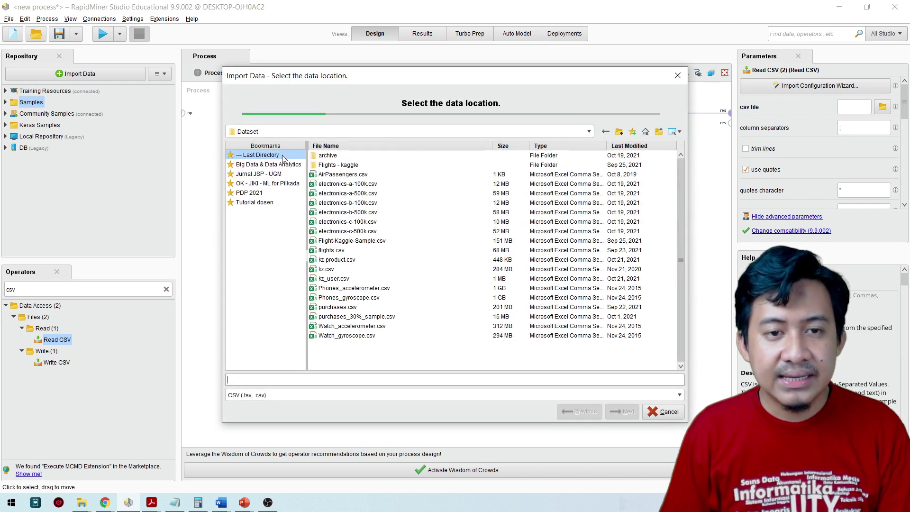
click(338, 185)
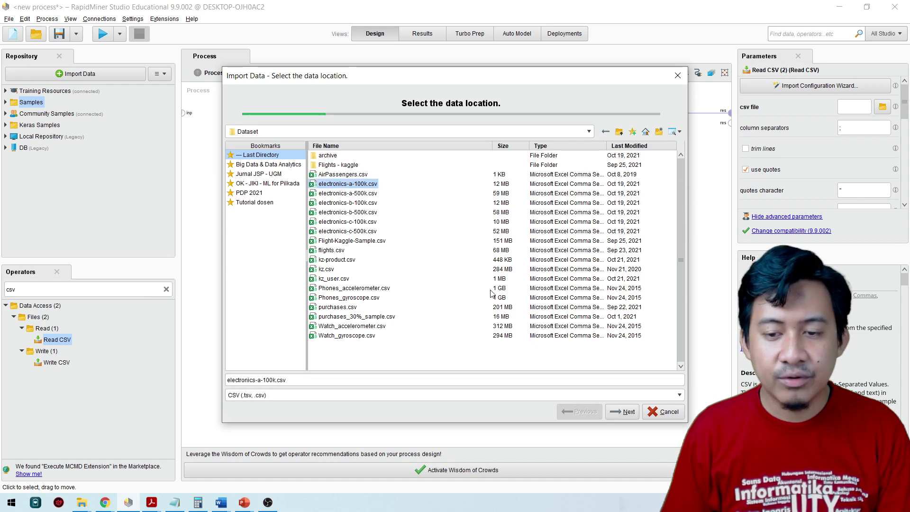
click(626, 412)
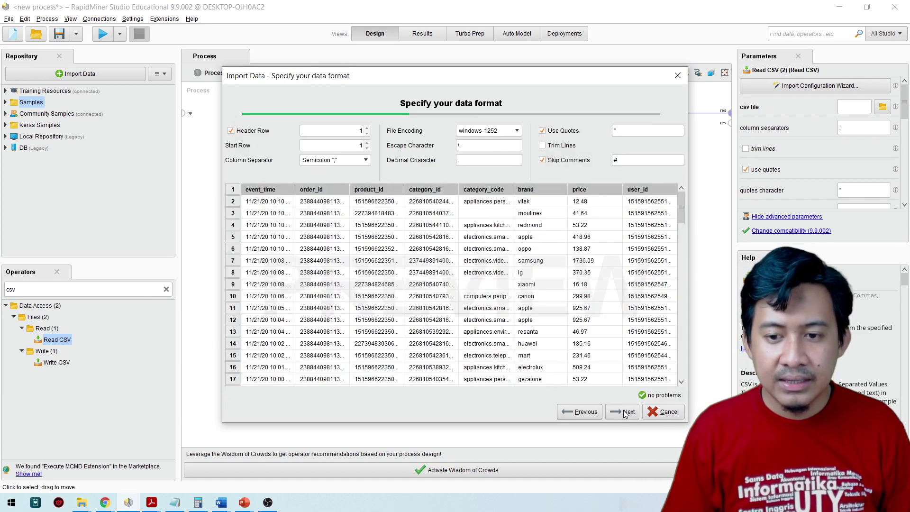
click(626, 412)
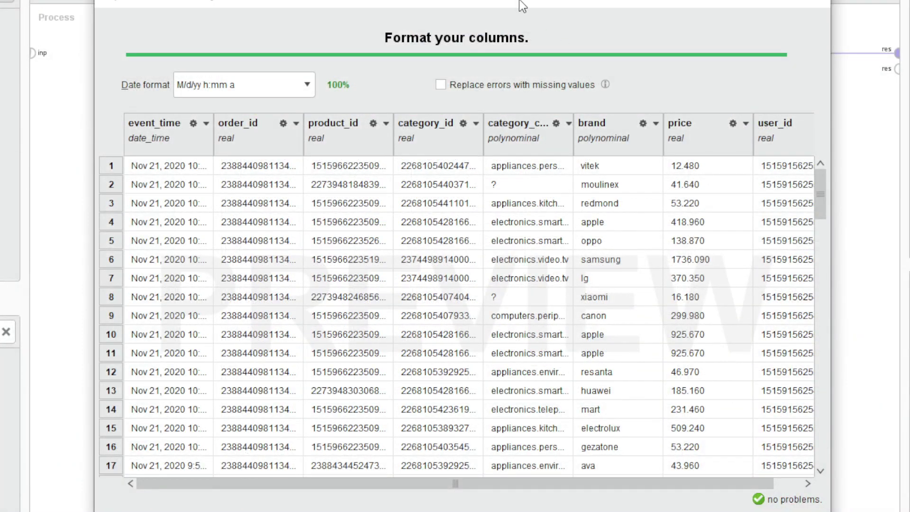
drag(520, 1, 511, 0)
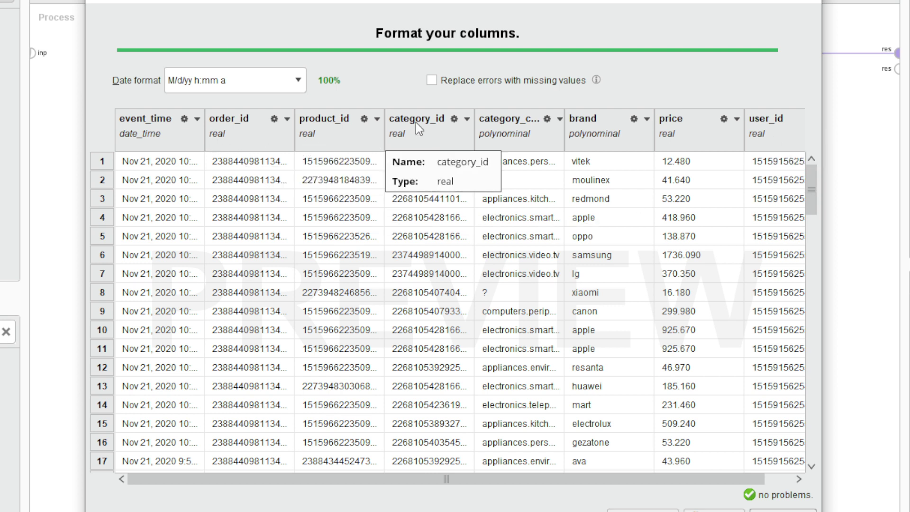
click(715, 510)
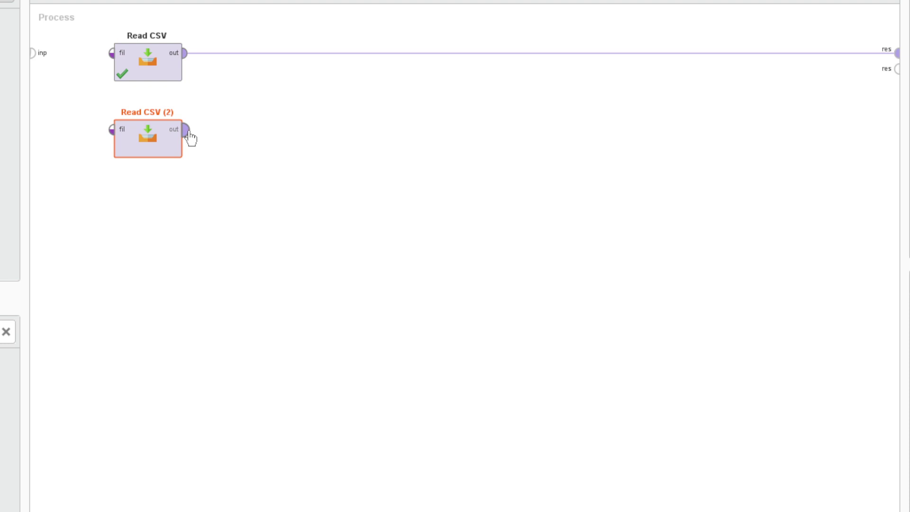
Connect Read CSV (2)'s output to the second result port and run the process
drag(190, 136, 897, 69)
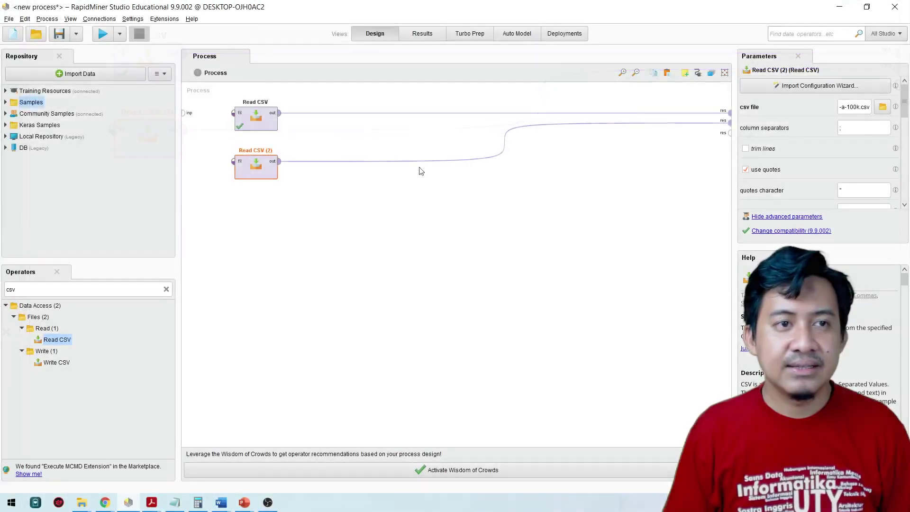
click(103, 34)
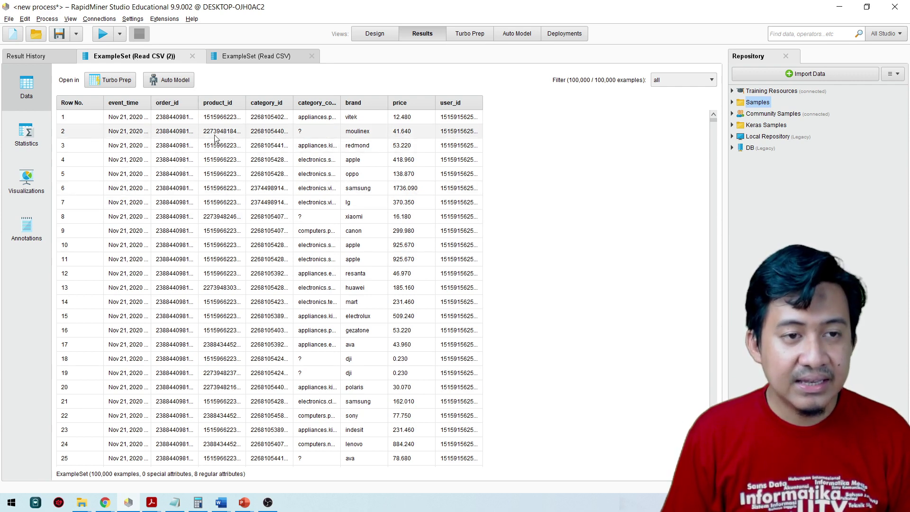
Widen the order_id, product_id and category_id columns in the Read CSV (2) results and examine their values
drag(199, 102, 370, 102)
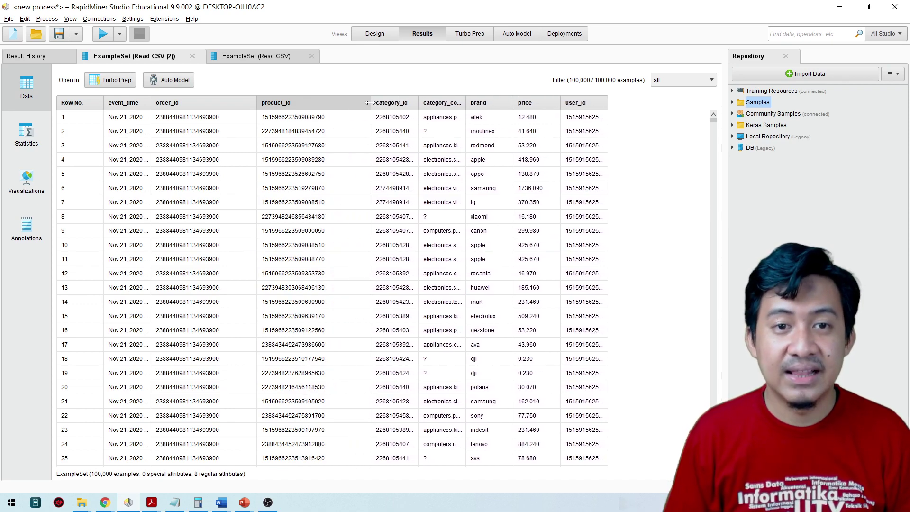
drag(418, 103, 473, 105)
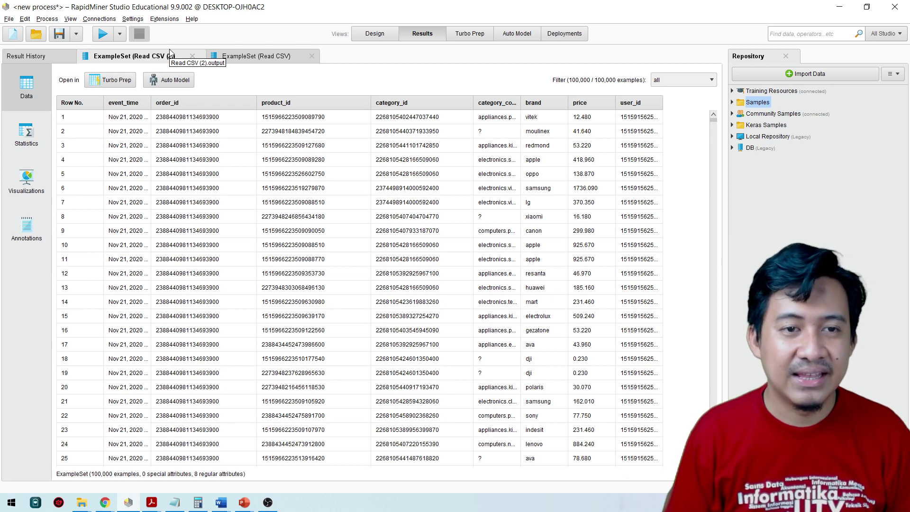
drag(223, 117, 290, 117)
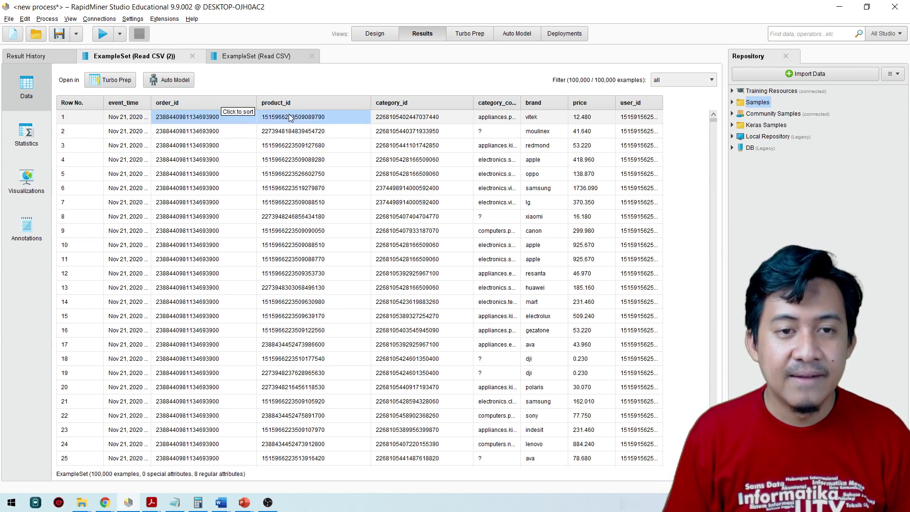
drag(365, 117, 402, 117)
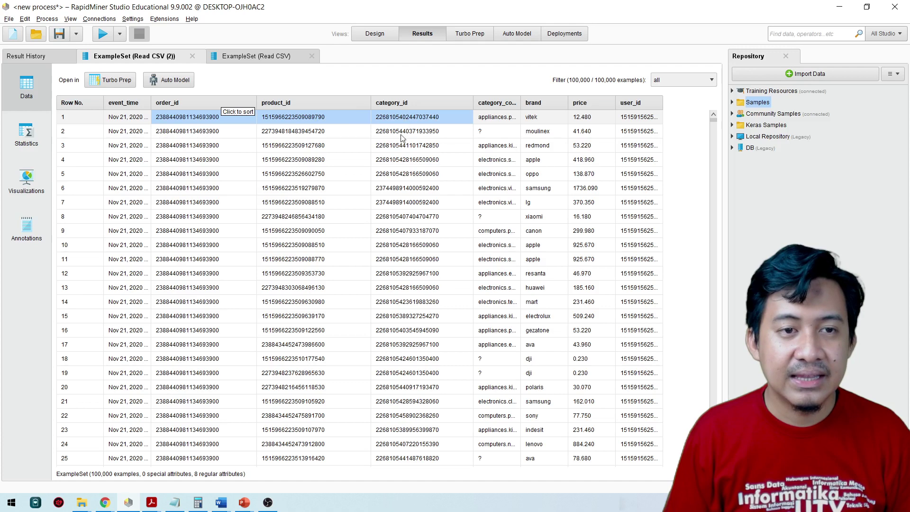
Widen the ID columns in the first Read CSV results and compare the order_id values with the Read CSV (2) results
click(256, 57)
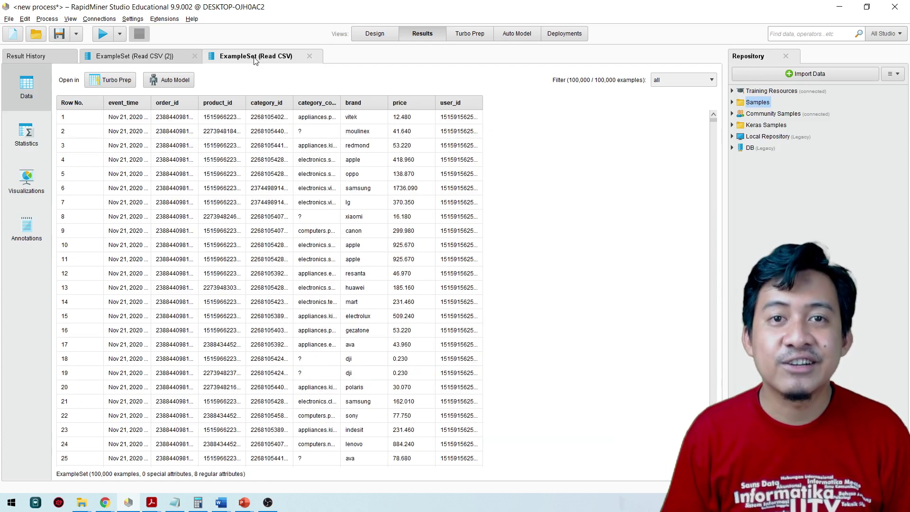
drag(198, 102, 464, 105)
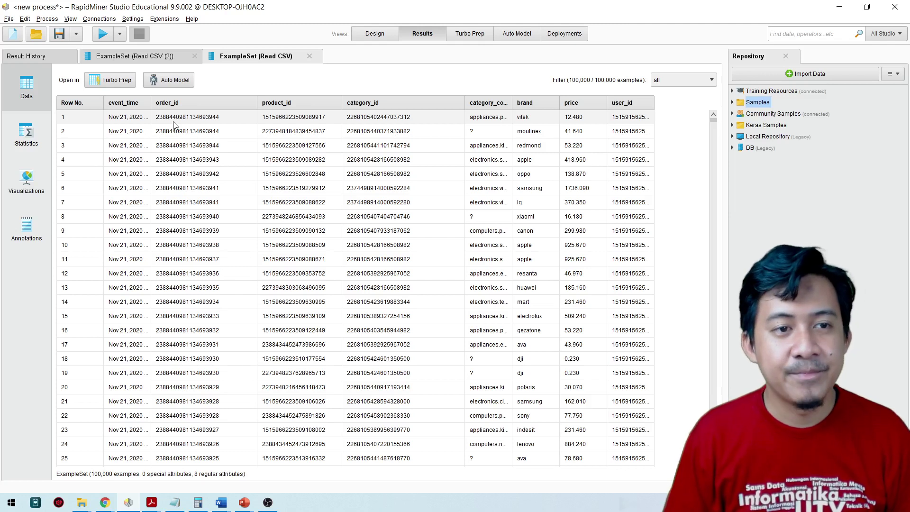
click(209, 123)
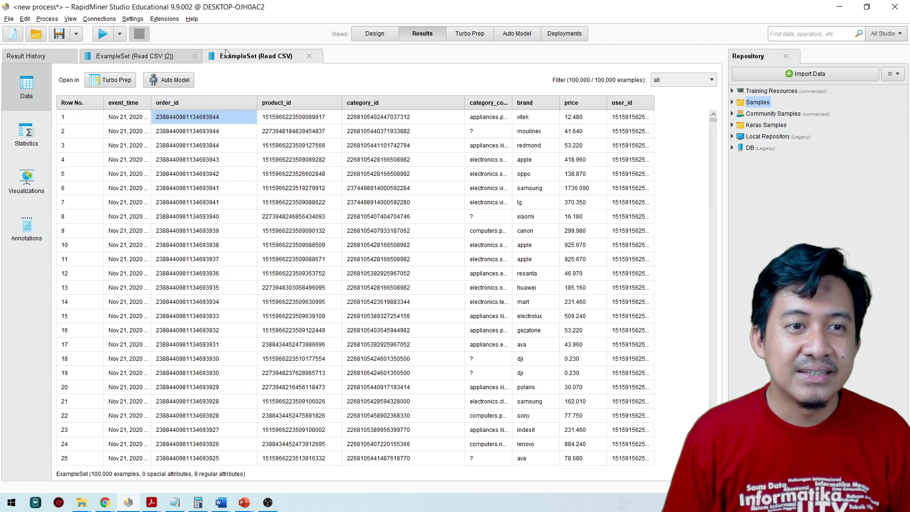
click(166, 57)
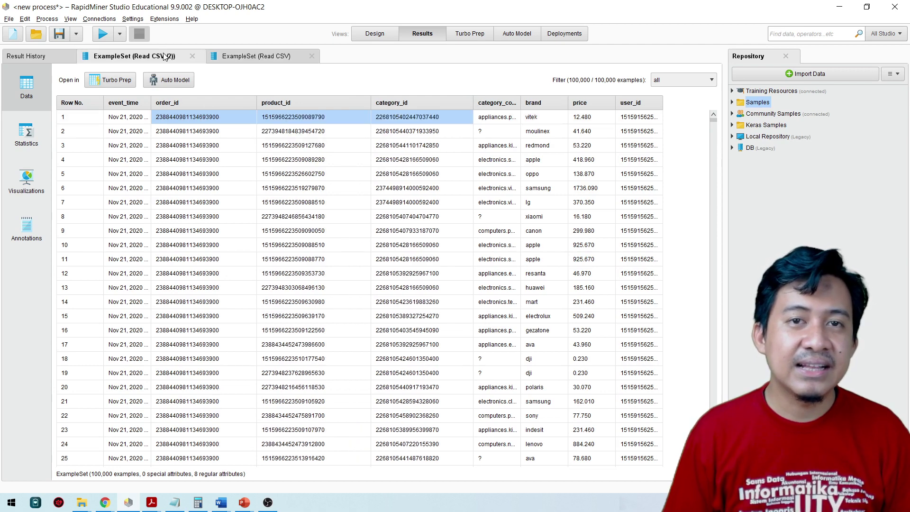
click(226, 118)
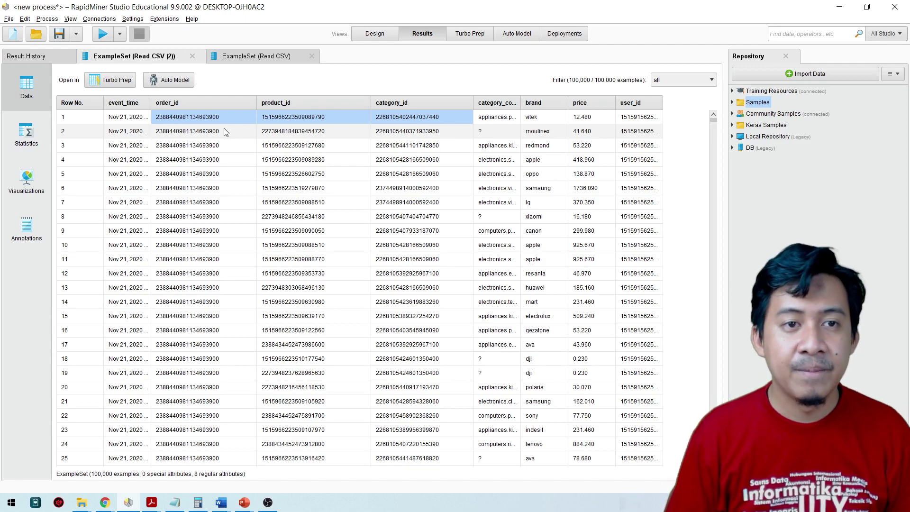
Delete the Read CSV (2) operator from the process
click(251, 58)
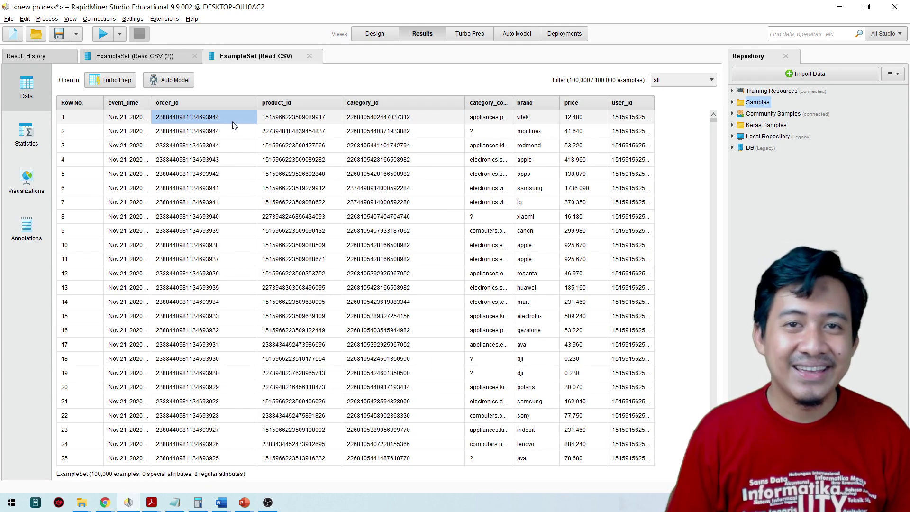
click(375, 34)
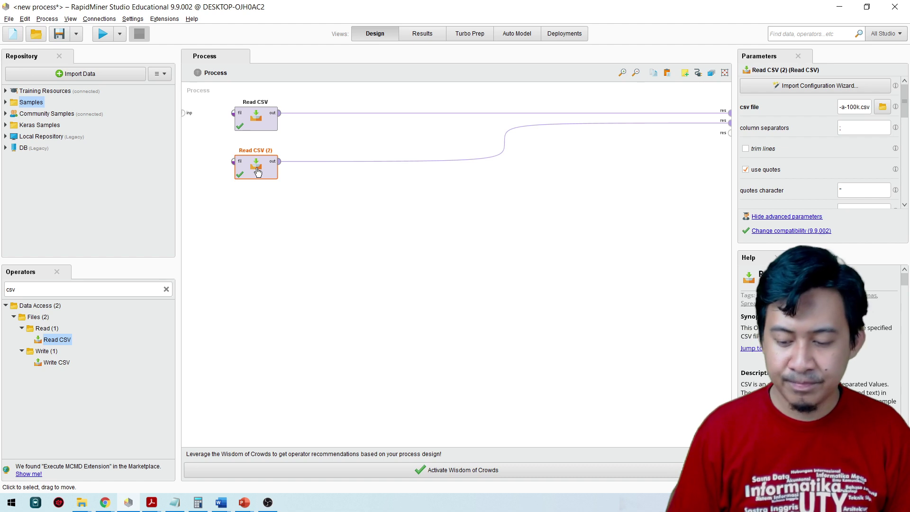
key(Delete)
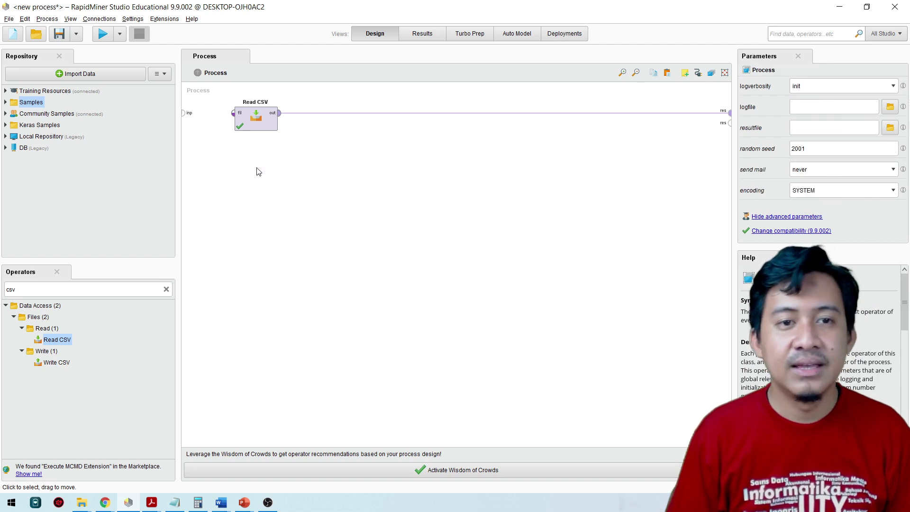
Run the process with only the remaining Read CSV operator and examine its result columns
click(255, 120)
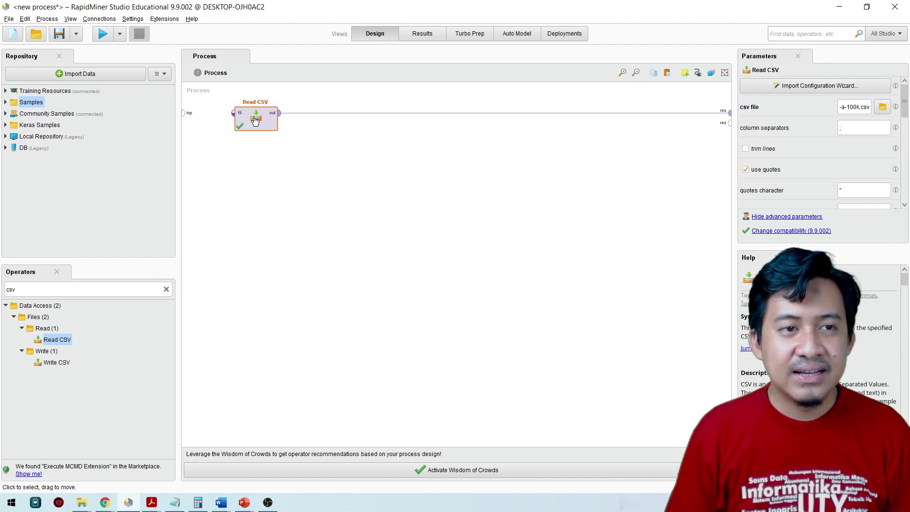
click(103, 34)
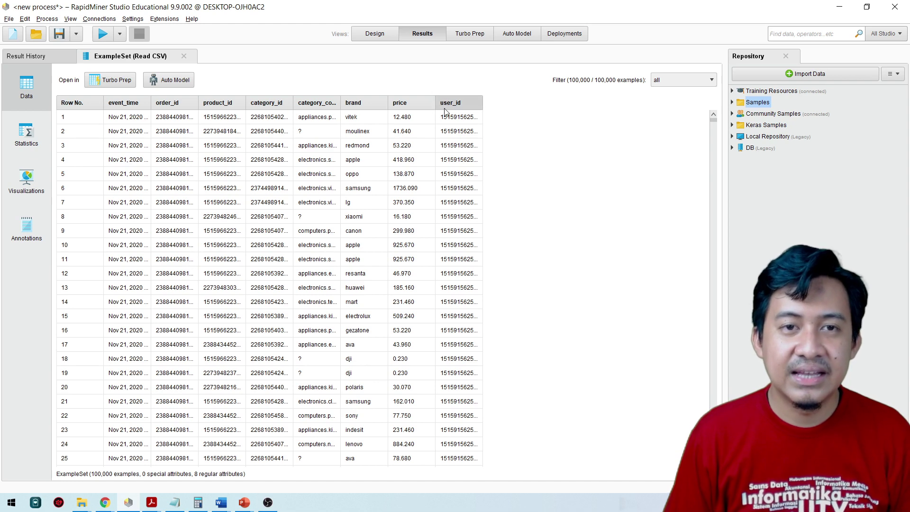
click(379, 38)
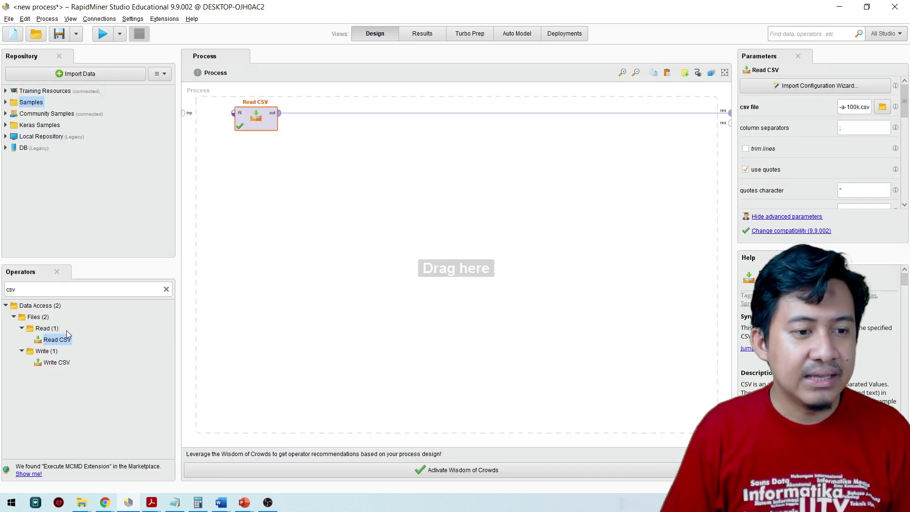
Add a second Read CSV operator below the first and load kz_user.csv from the last directory, keeping the default data format
drag(59, 340, 207, 214)
drag(253, 180, 256, 189)
double_click(256, 189)
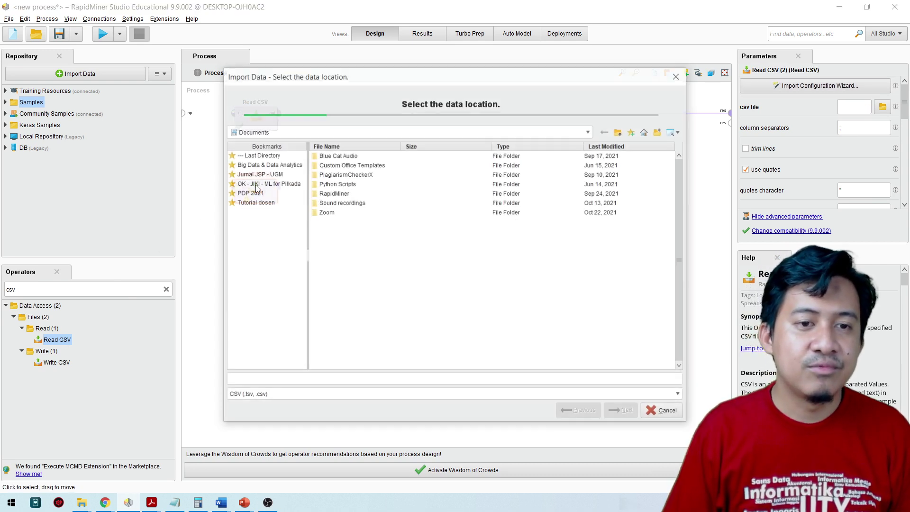
click(254, 156)
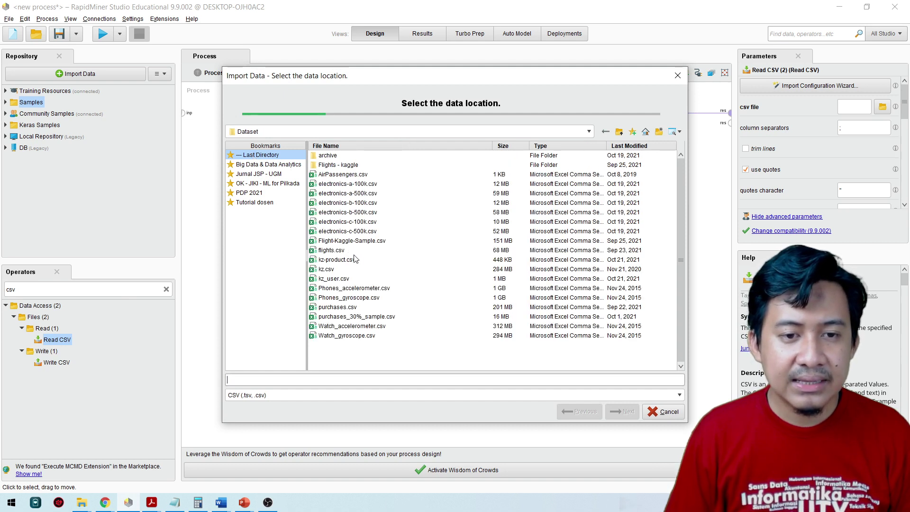
click(345, 279)
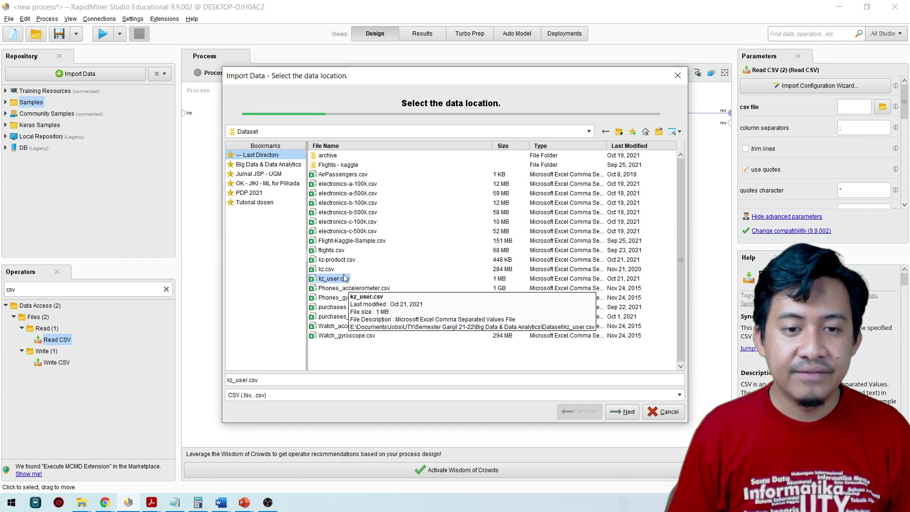
click(621, 412)
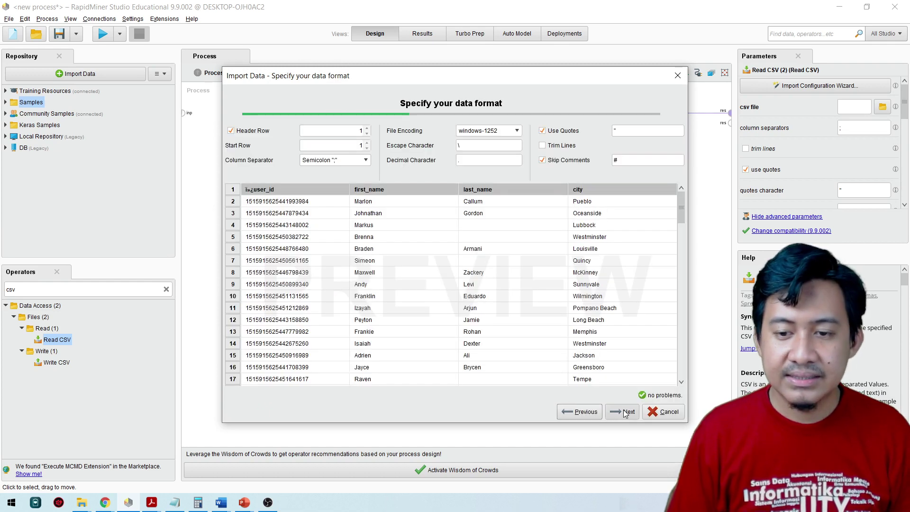
click(621, 411)
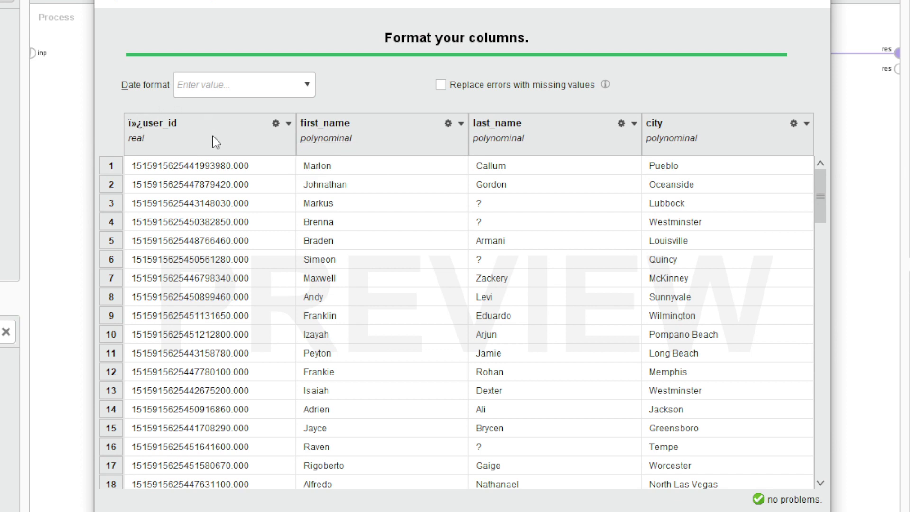
Switch the user_id column's type to polynominal and back to real to compare how the IDs are shown
click(275, 124)
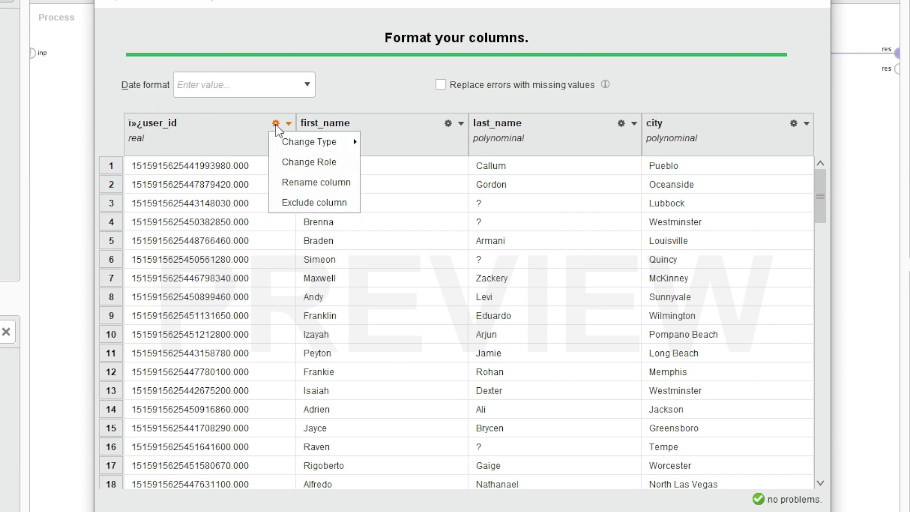
mouse_move(290, 142)
click(382, 142)
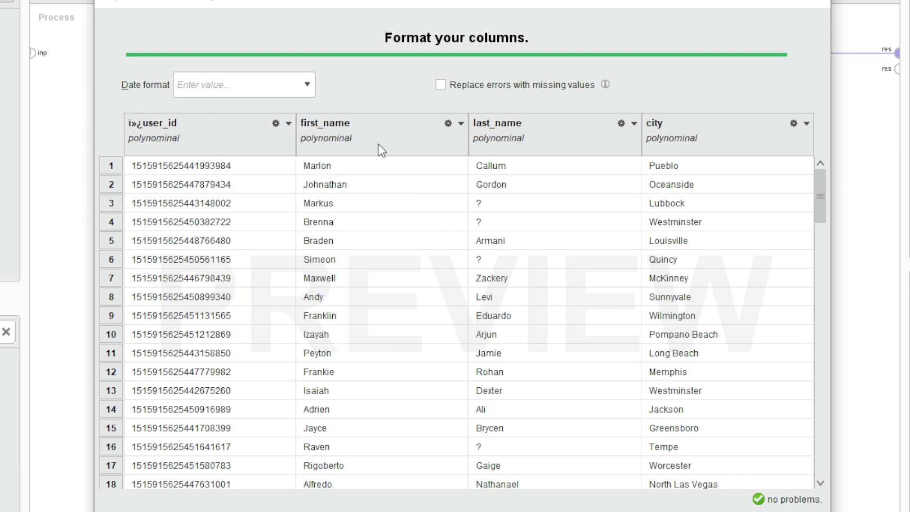
click(276, 123)
mouse_move(322, 142)
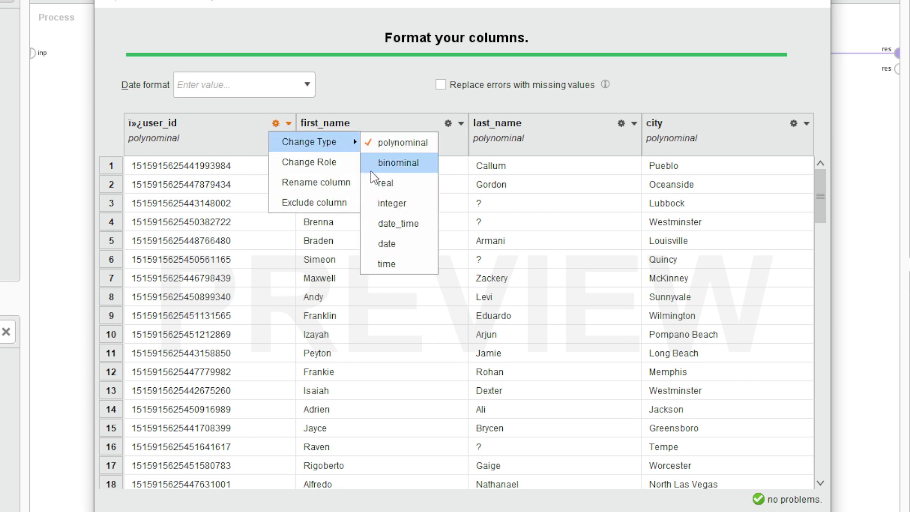
click(377, 182)
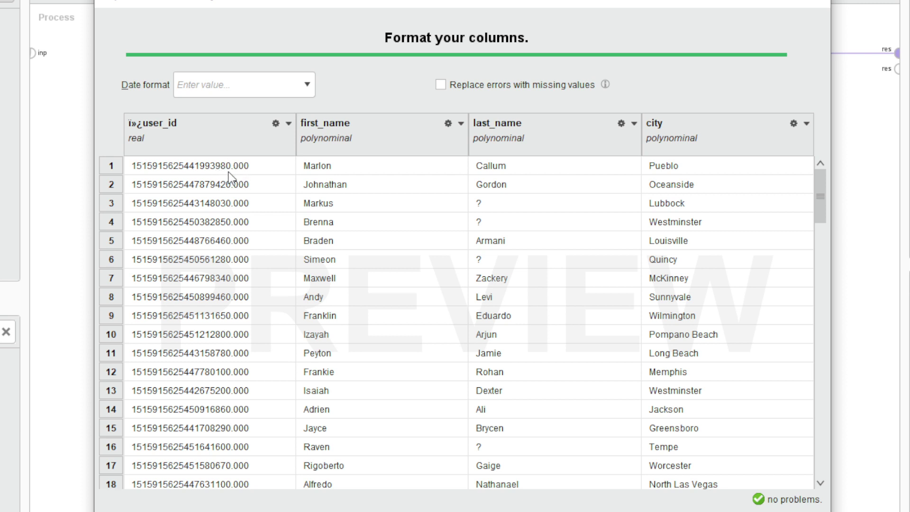
Set the user_id column's type to polynominal and finish the kz_user.csv import
click(276, 122)
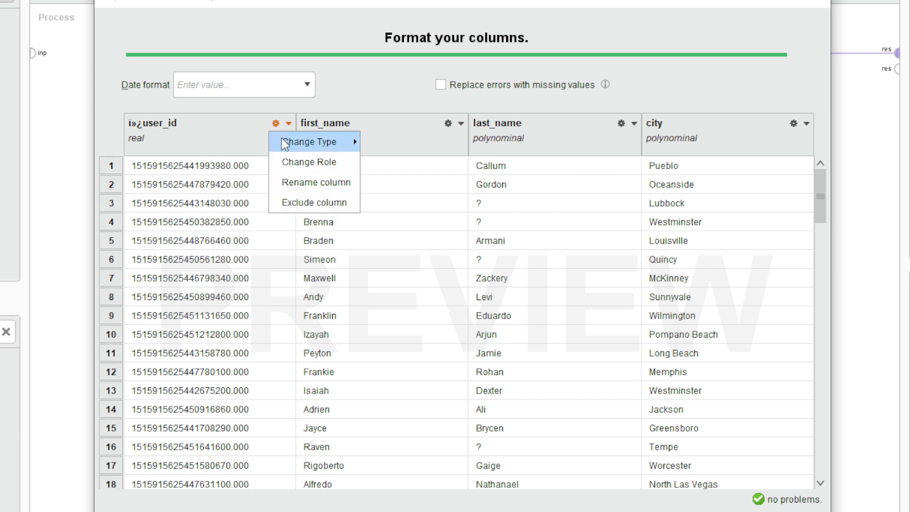
mouse_move(348, 141)
click(375, 143)
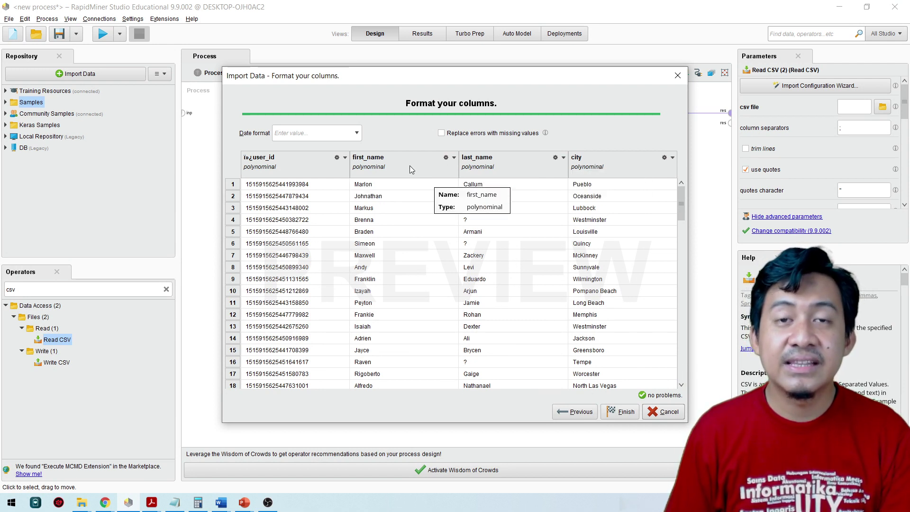
click(613, 412)
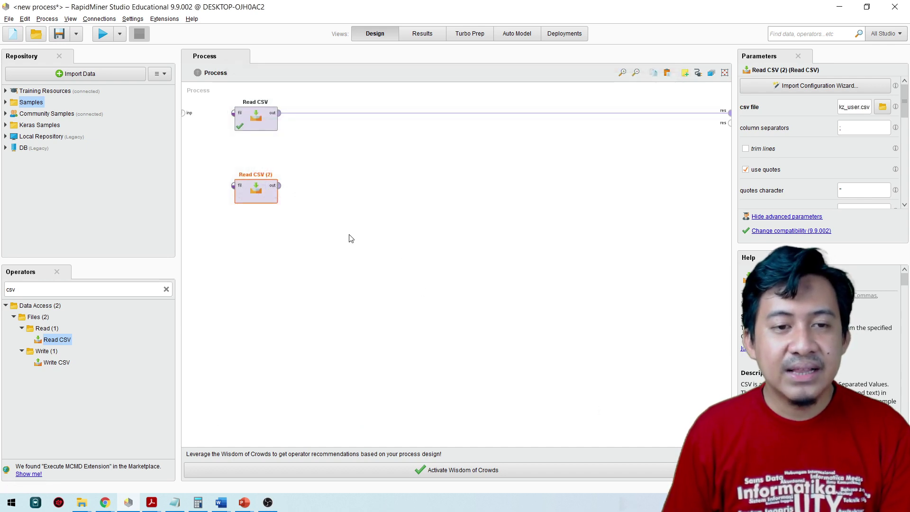
Rename the Read CSV (2) operator as data-user
double_click(257, 174)
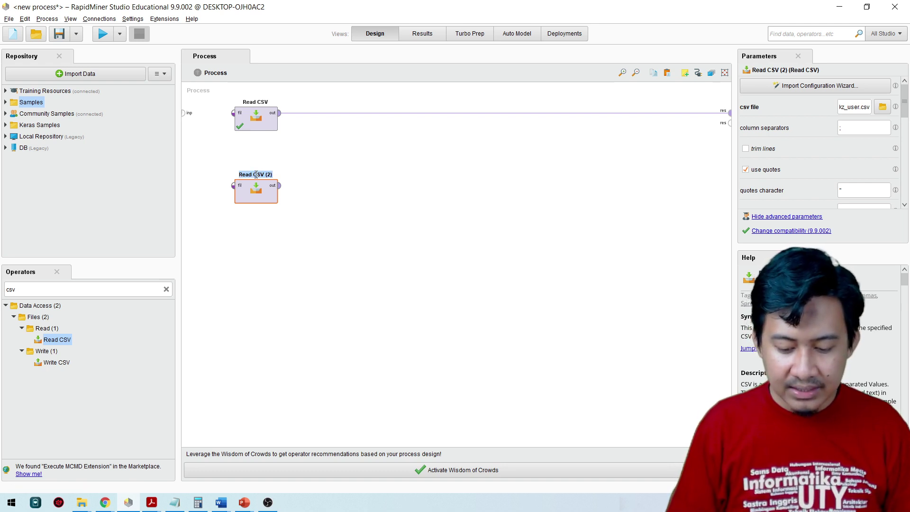
text(data_user)
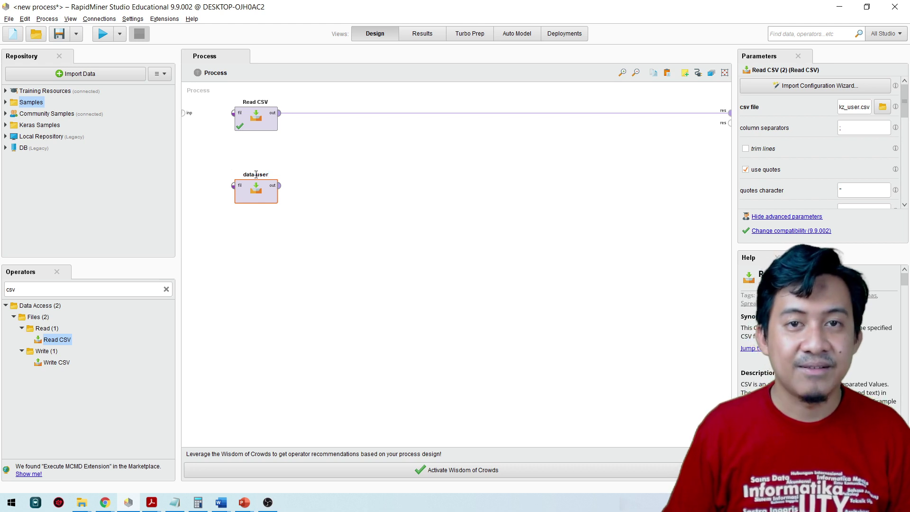
key(Return)
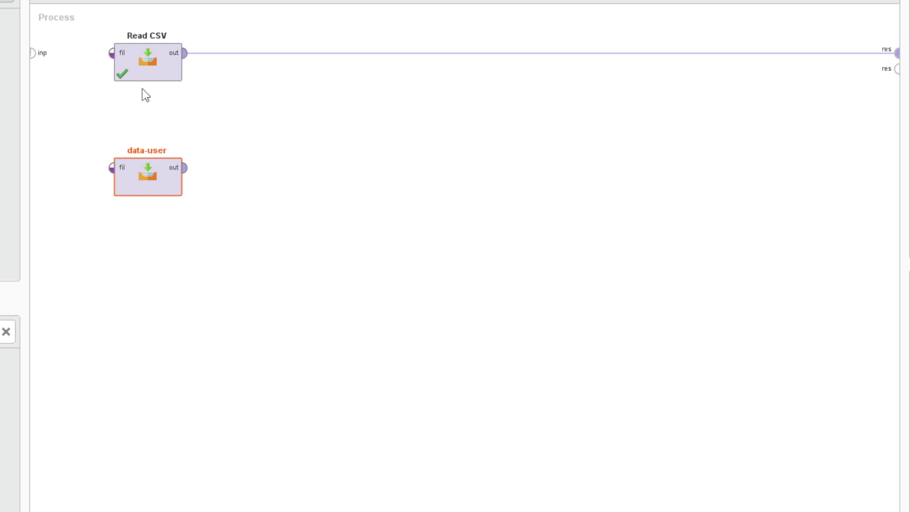
Look at the user_id column in the Read CSV results and return to the process design
click(149, 75)
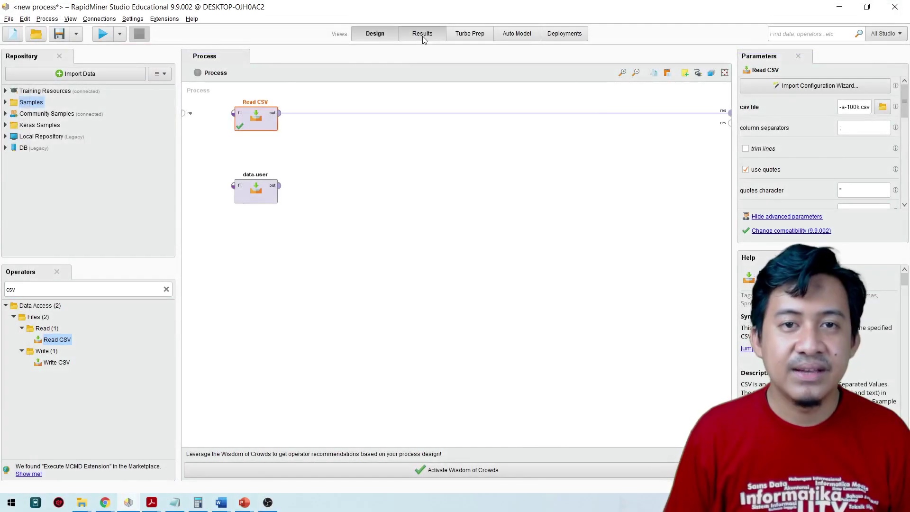
click(423, 33)
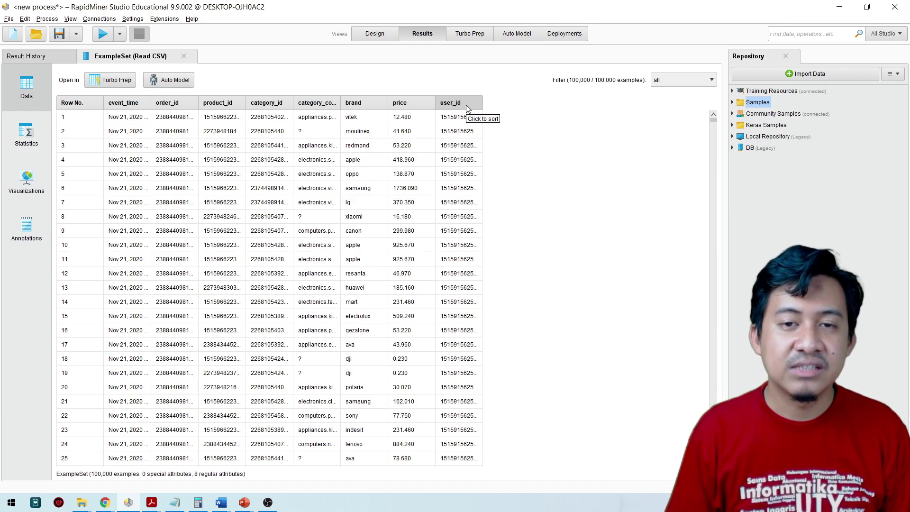
click(392, 36)
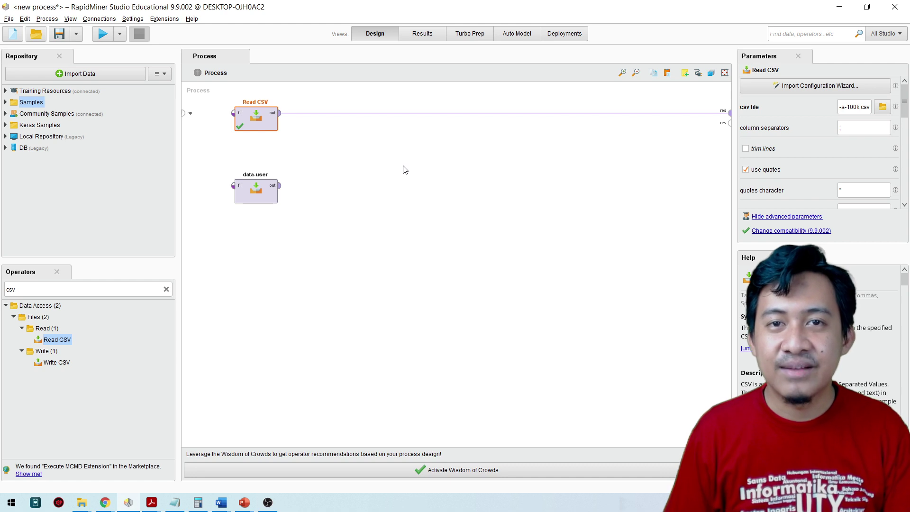
Clear the operator search and insert the Join operator from Blending, Table, Joins into the connection after Read CSV
click(166, 289)
click(6, 305)
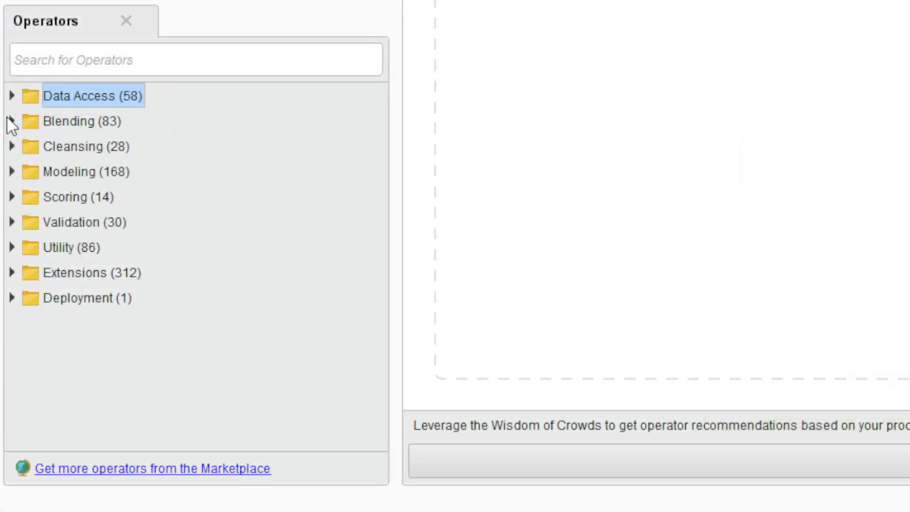
click(5, 317)
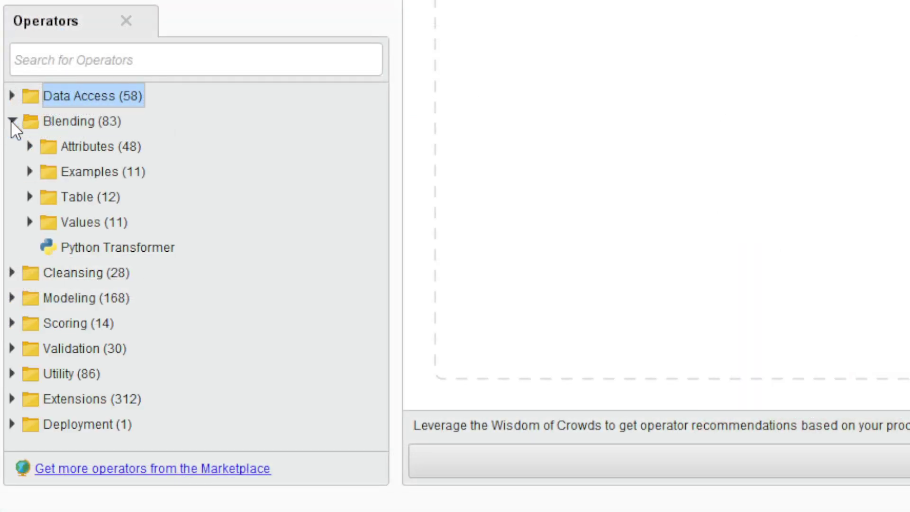
click(30, 197)
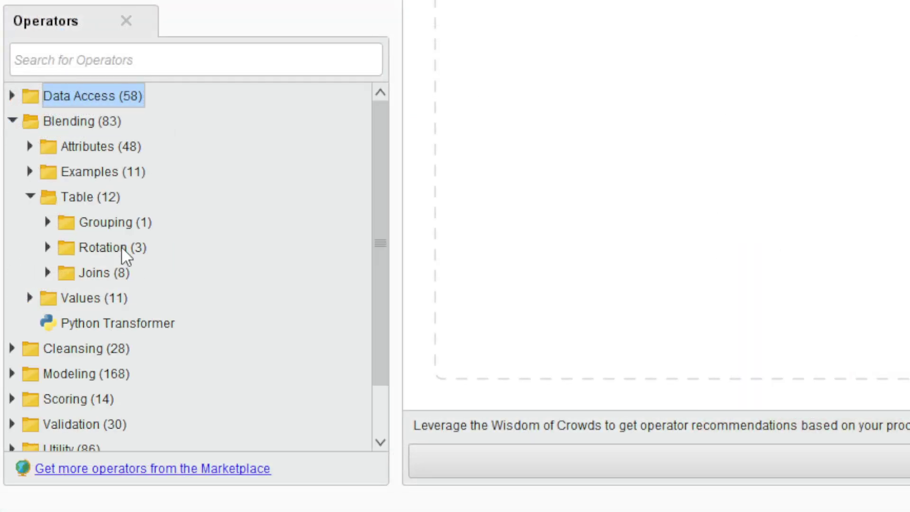
click(47, 272)
scroll(284, 251, down, 2)
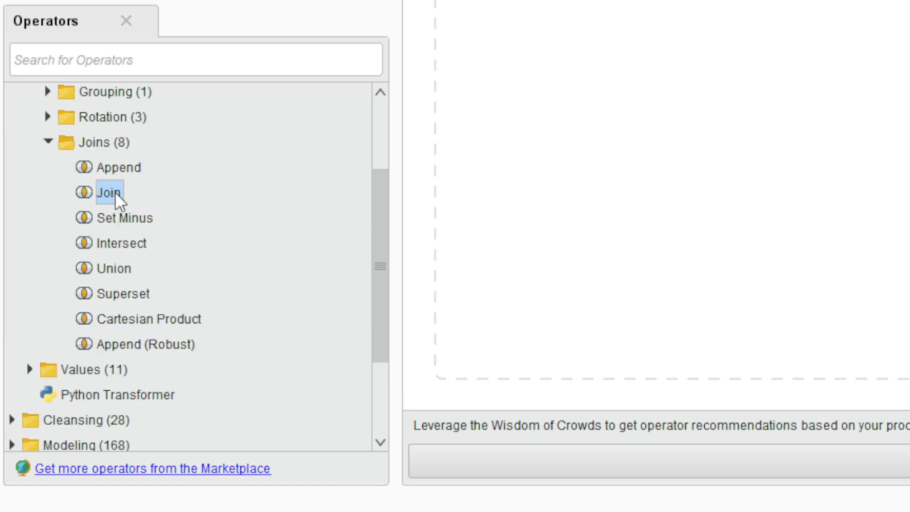
drag(115, 191, 351, 124)
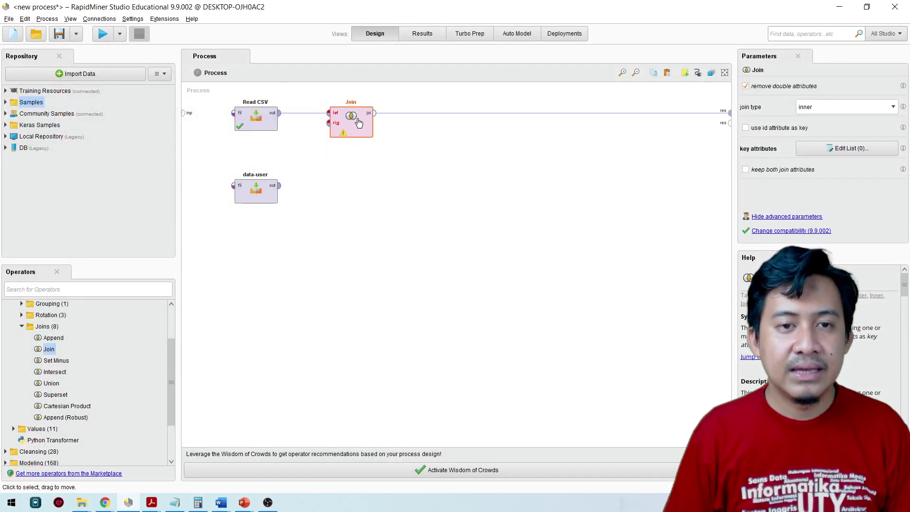
Connect data-user's output to Join's right input, with Read CSV on the left input and Join's output on the first result port
click(275, 124)
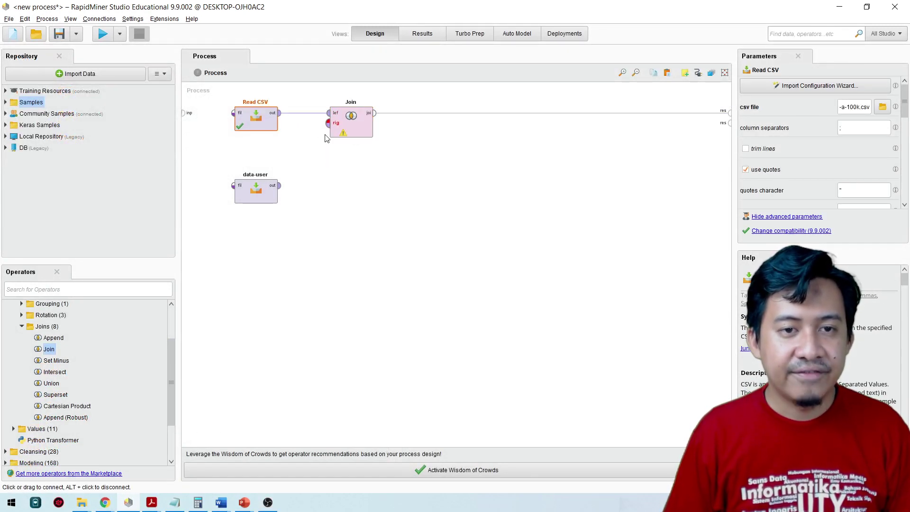
click(279, 185)
click(329, 123)
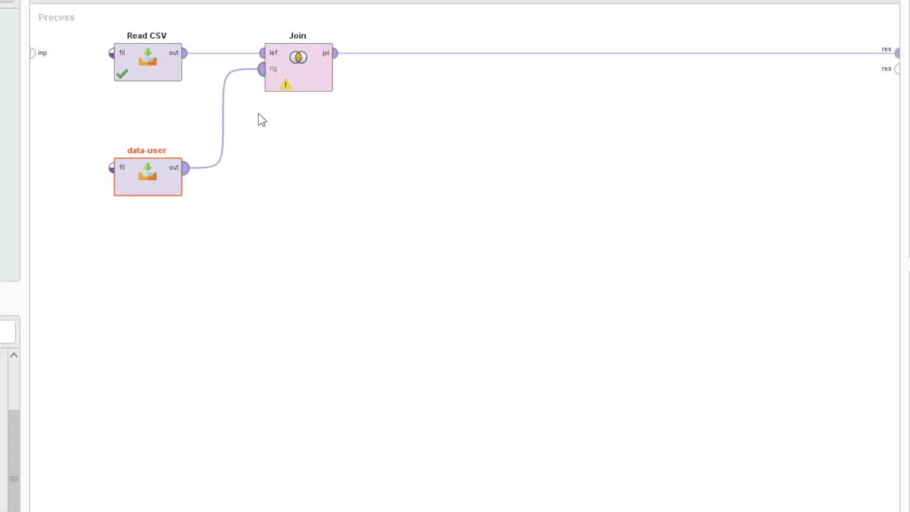
click(275, 75)
mouse_move(275, 68)
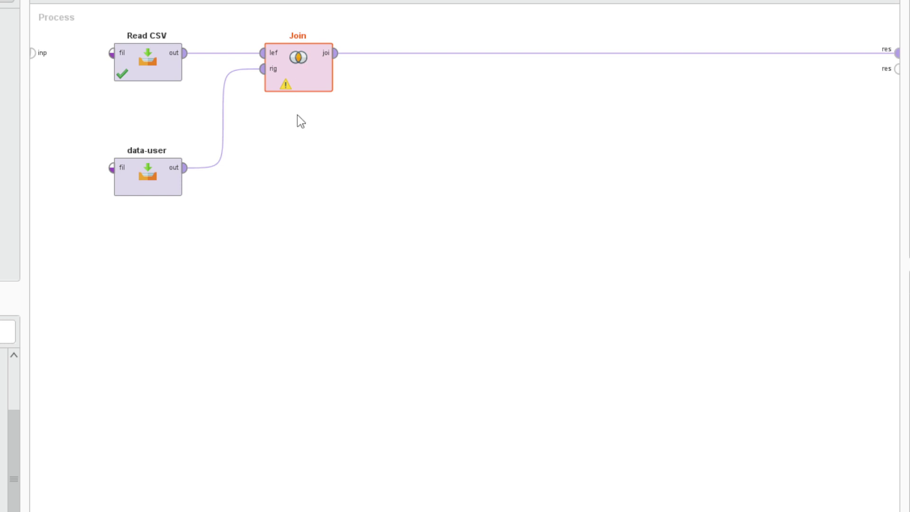
click(143, 70)
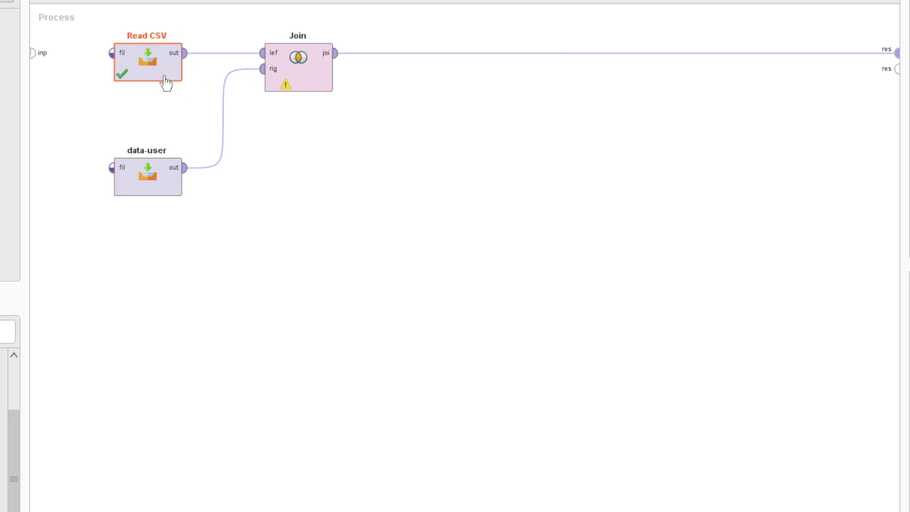
click(152, 192)
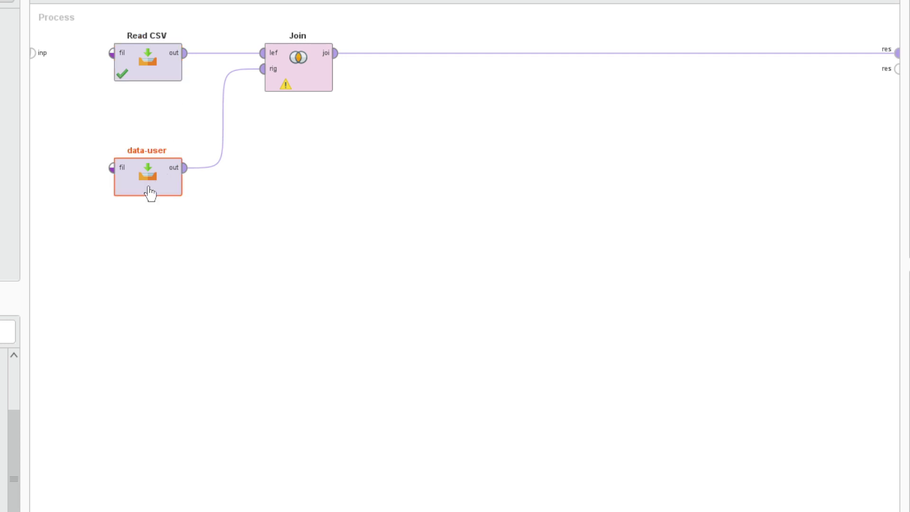
mouse_move(219, 148)
click(203, 74)
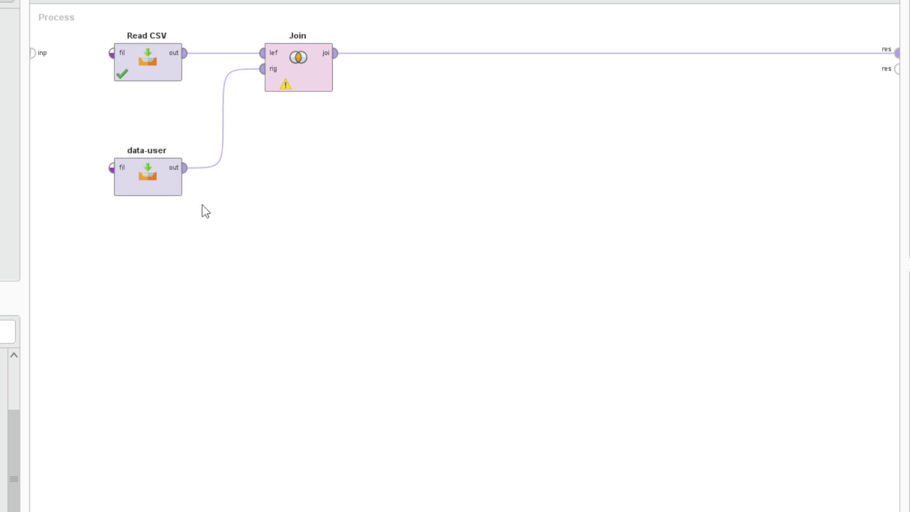
Open the Join operator's key attributes list and set the left key attribute to user_id
click(169, 188)
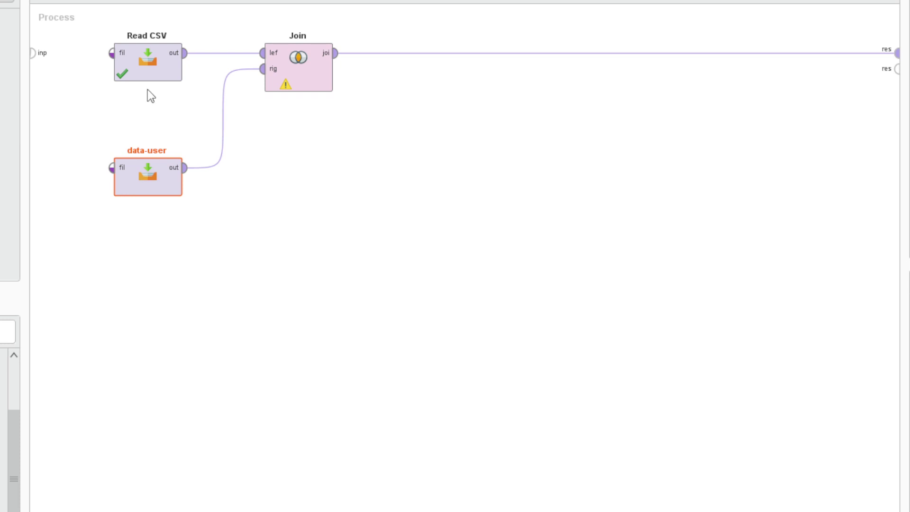
click(148, 75)
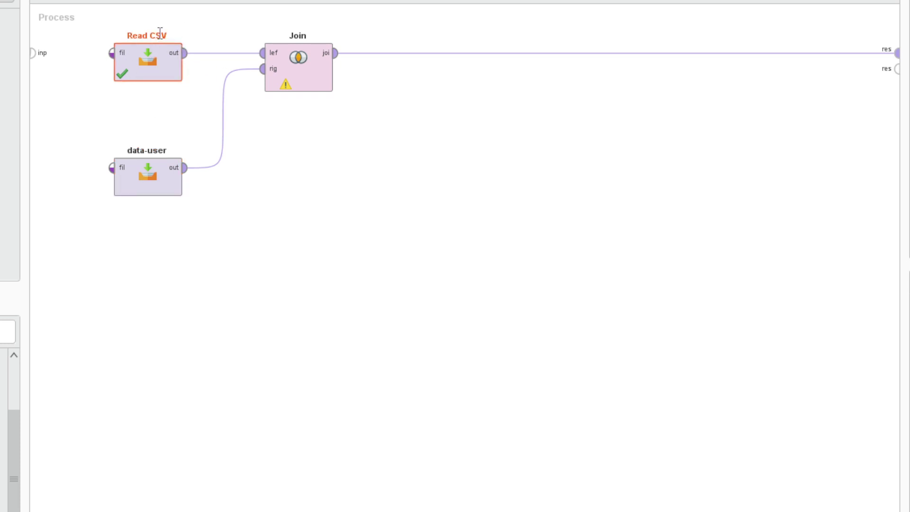
click(303, 85)
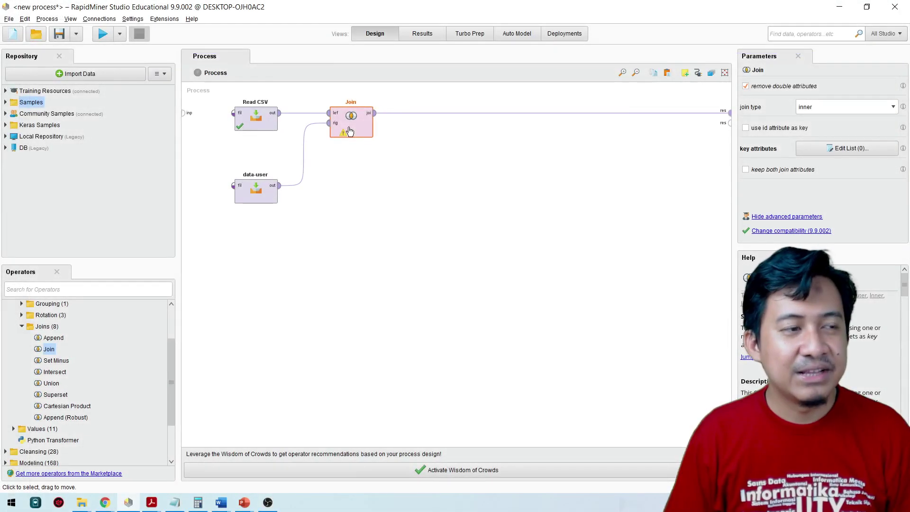
double_click(292, 81)
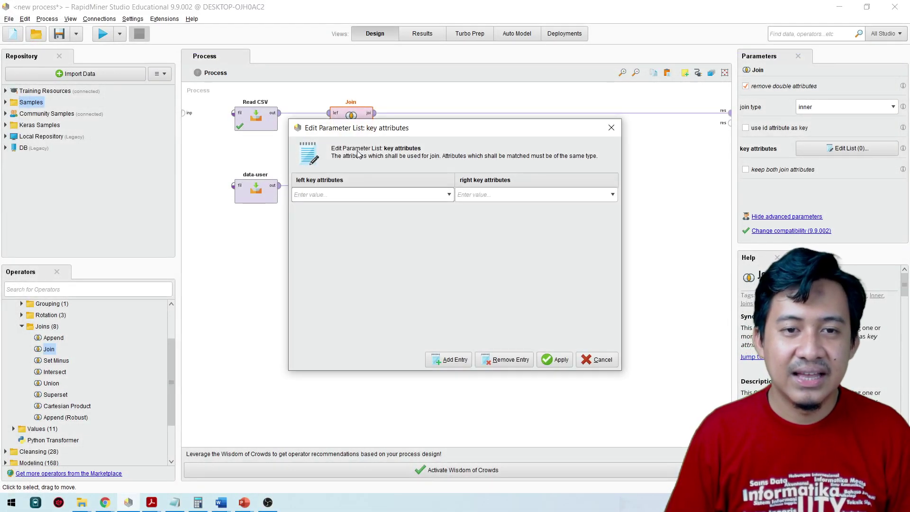
drag(390, 128, 393, 141)
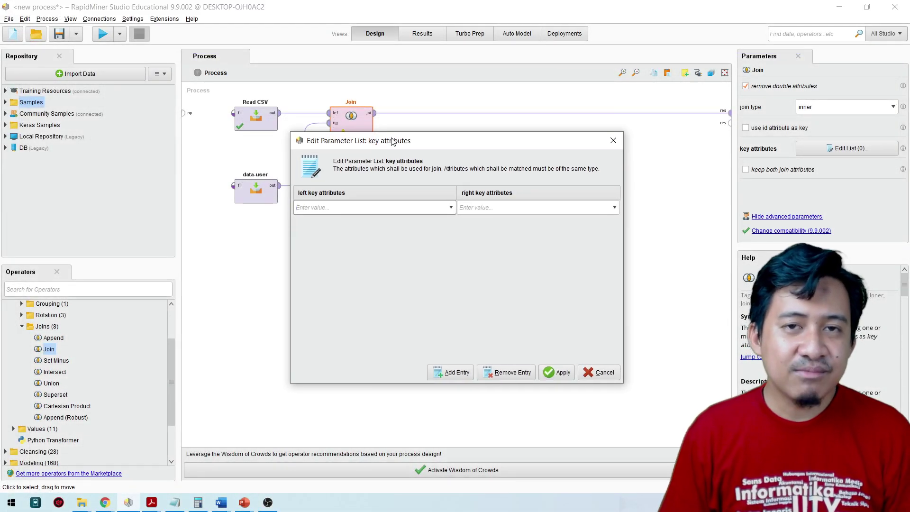
click(451, 207)
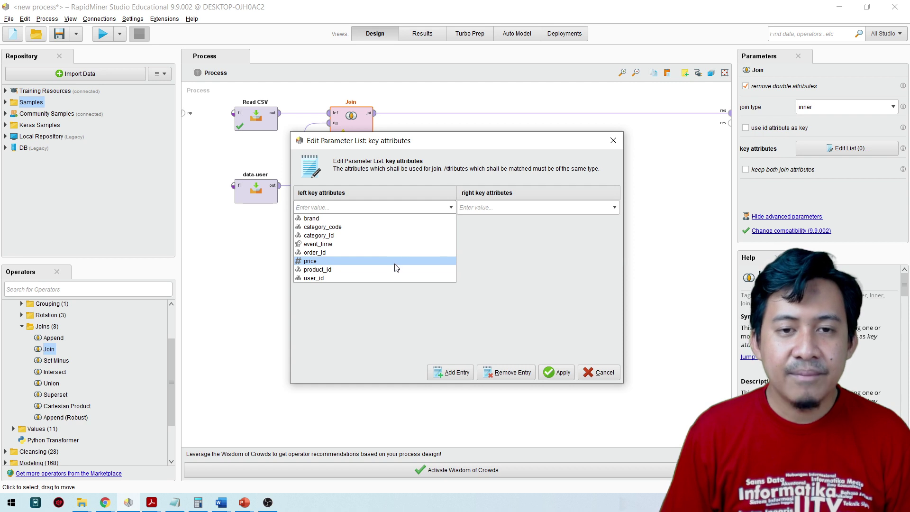
click(477, 259)
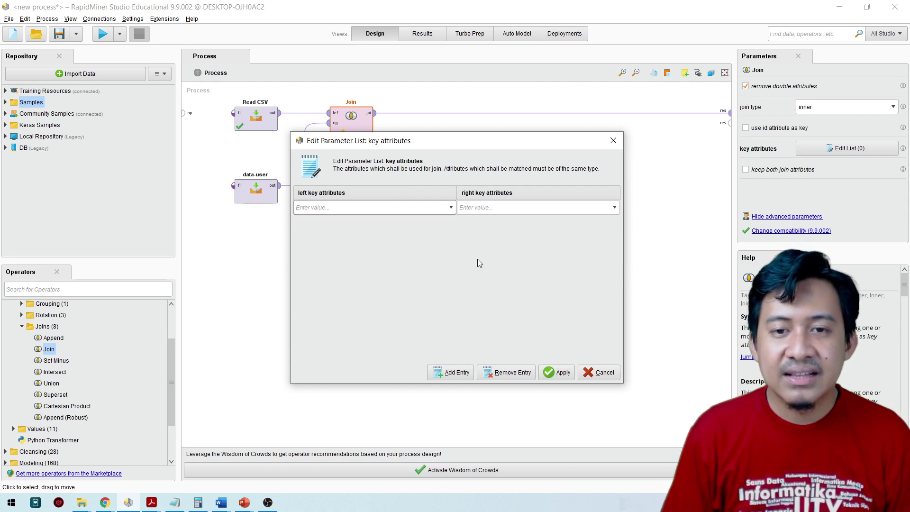
click(614, 207)
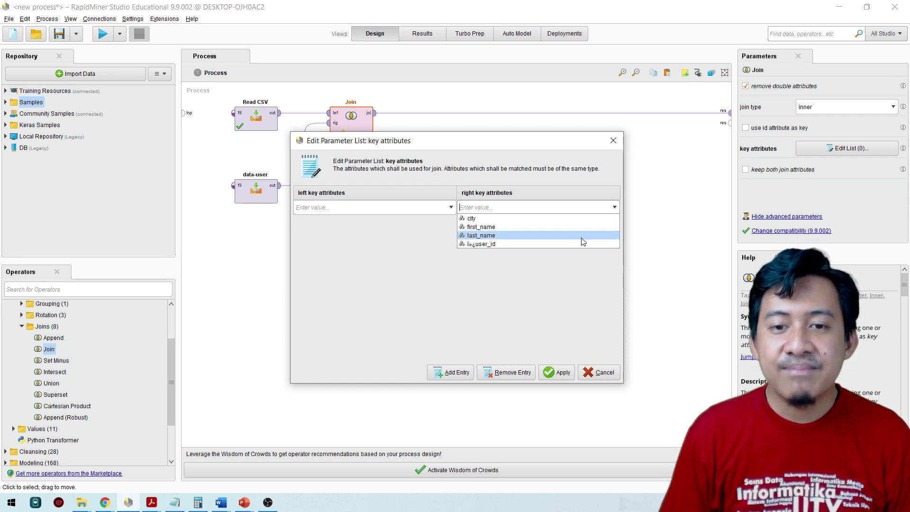
click(452, 207)
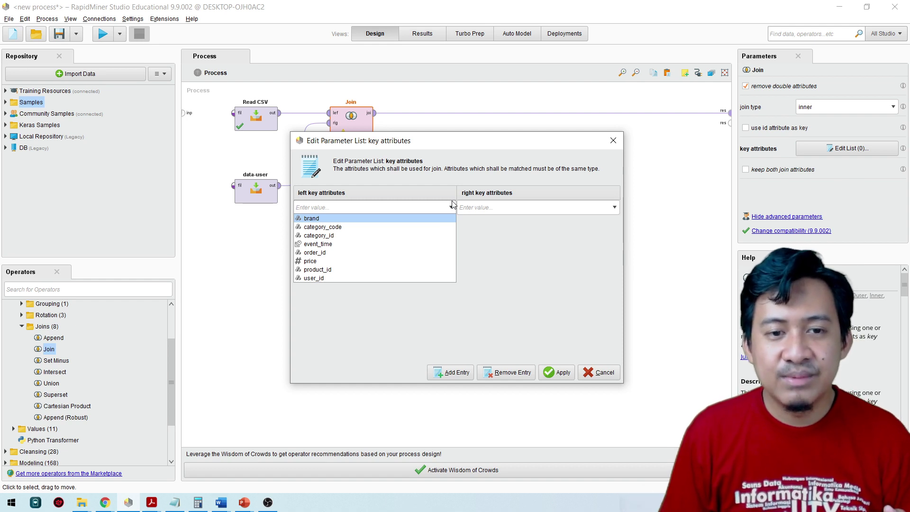
click(313, 279)
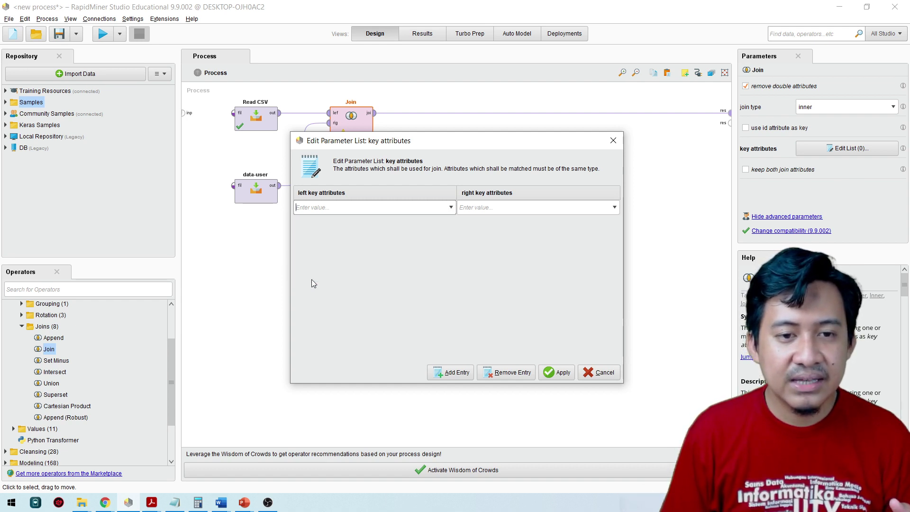
Set Join's right key attribute to ï»¿user_id, apply the list and run the process
click(615, 208)
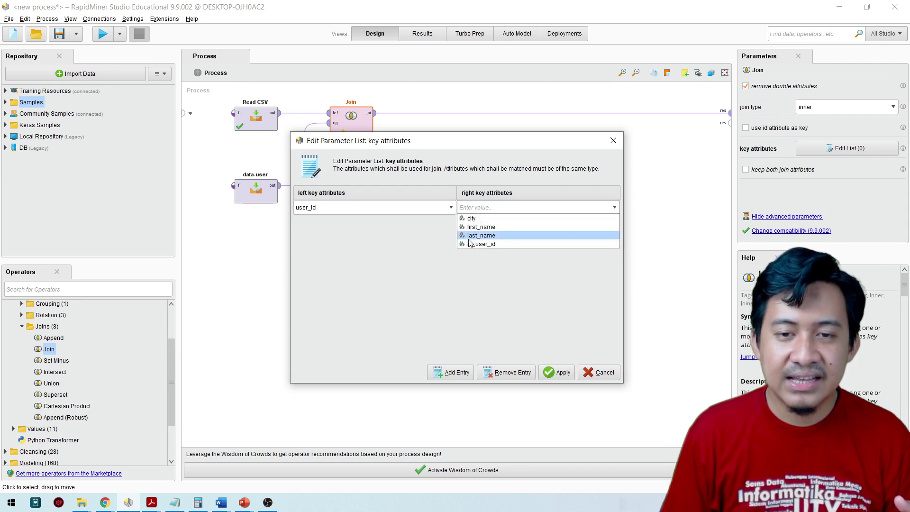
click(491, 244)
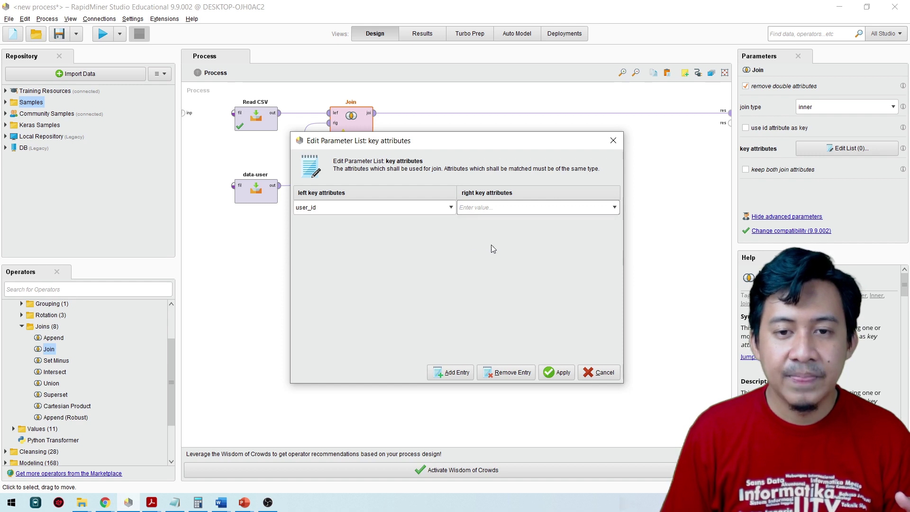
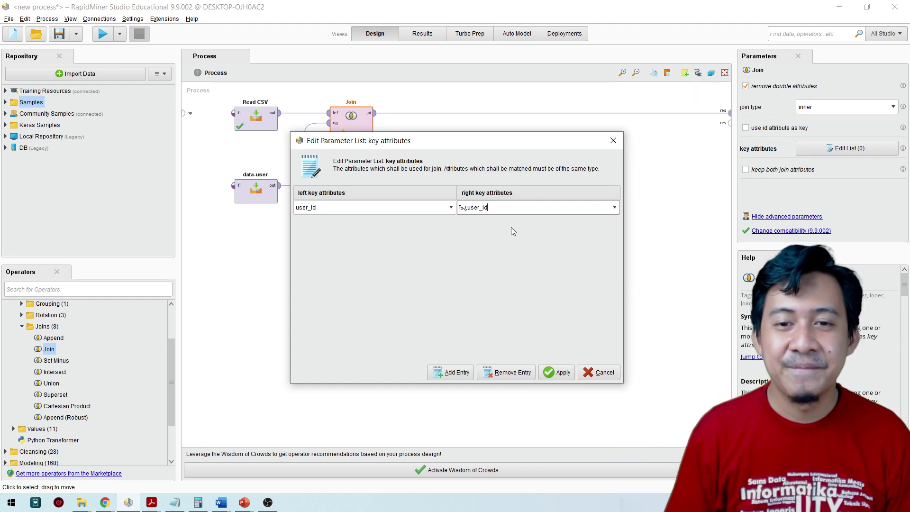
click(561, 374)
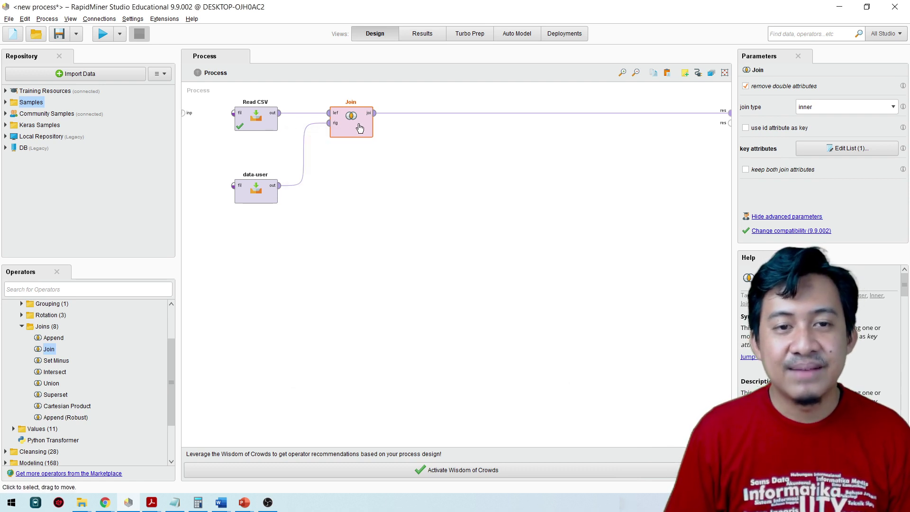
click(103, 34)
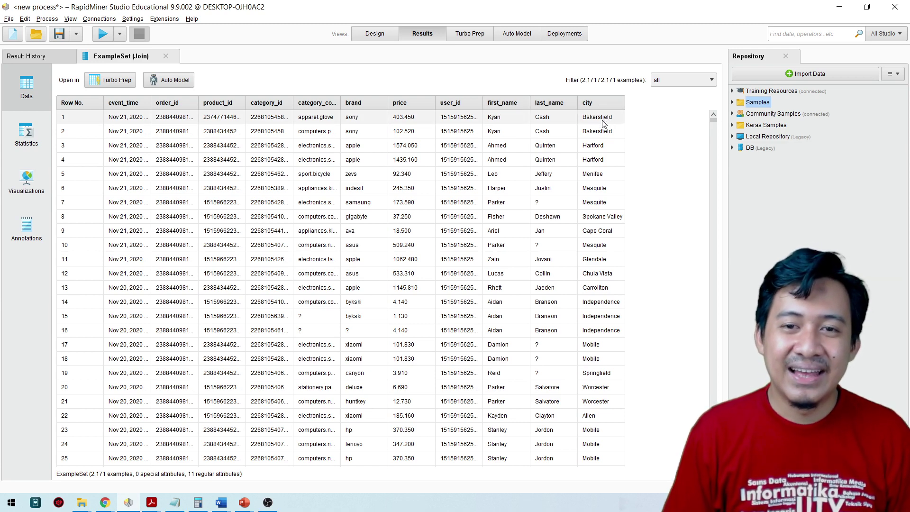
Examine how the order columns and the user name and city columns are combined through user_id in the joined data
drag(505, 121, 548, 135)
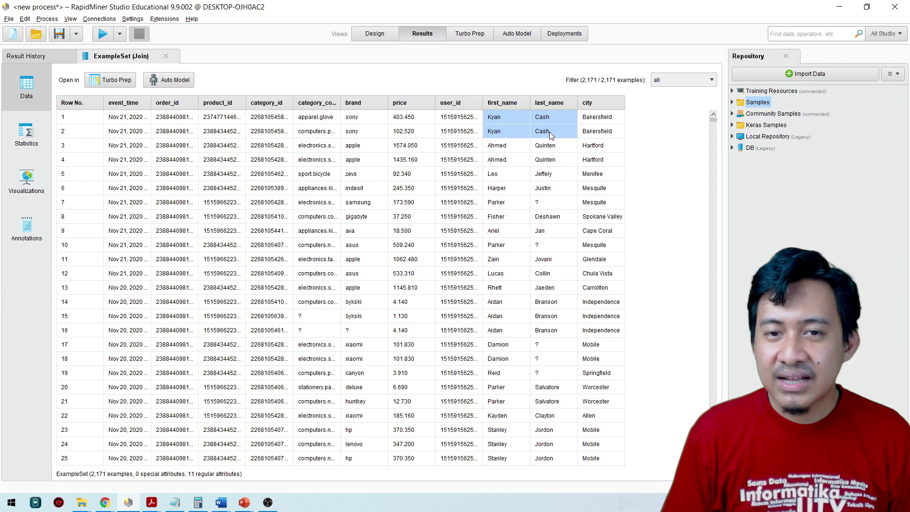
click(448, 118)
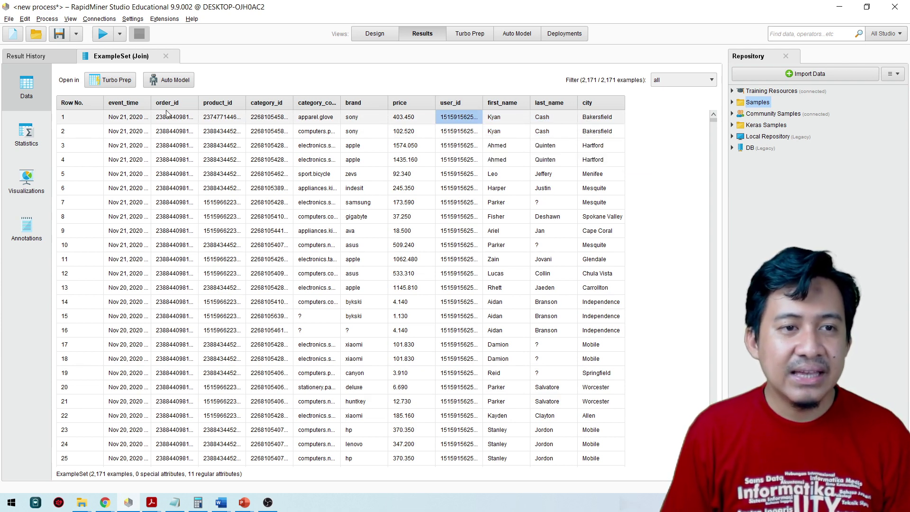
drag(138, 102, 450, 401)
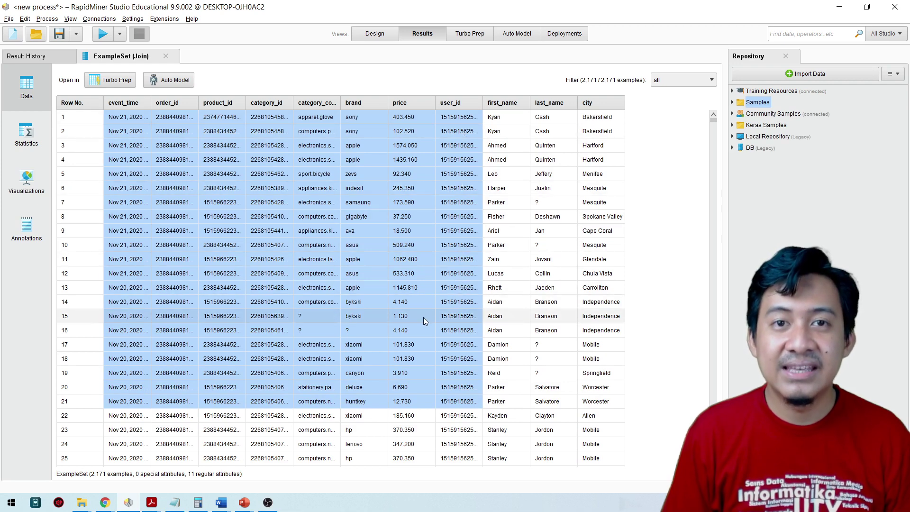
click(545, 173)
drag(600, 118, 467, 432)
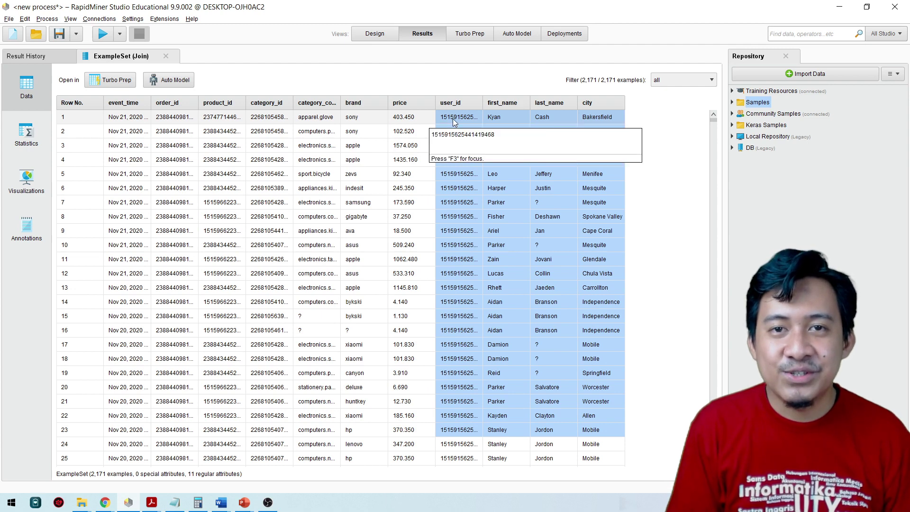
click(511, 118)
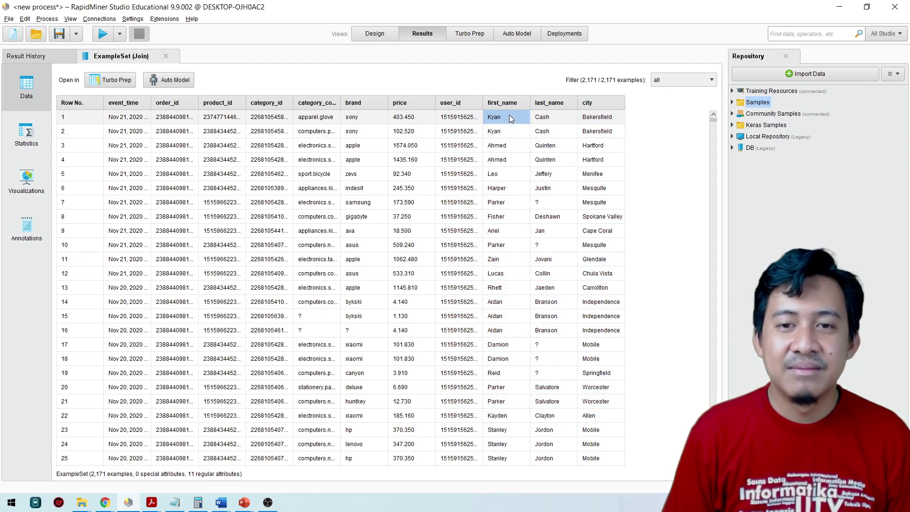
drag(521, 120, 539, 136)
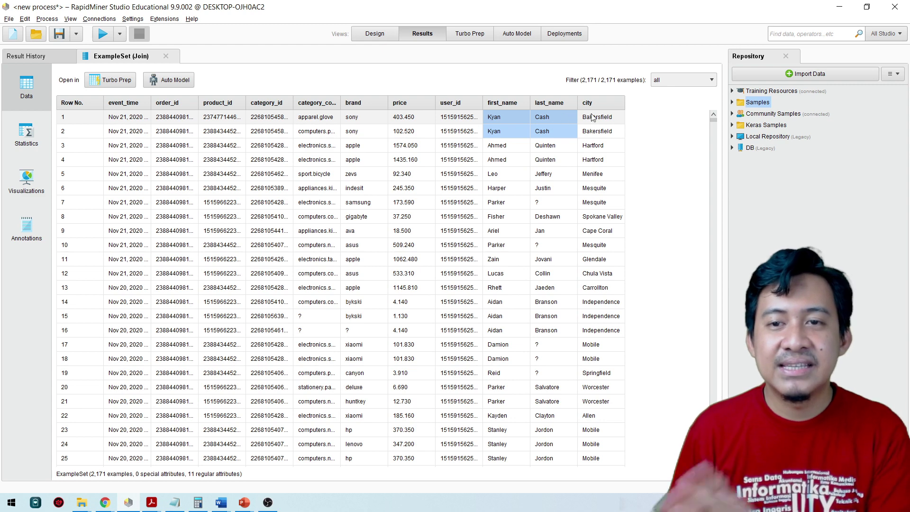
Look through the joined rows and check the last_name entries in rows 7 and 10
scroll(586, 126, down, 3)
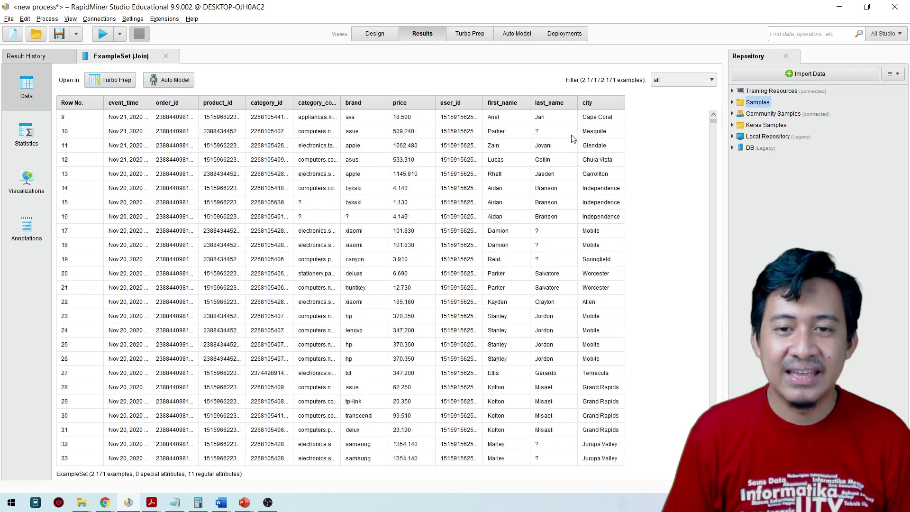
scroll(569, 143, up, 3)
click(548, 202)
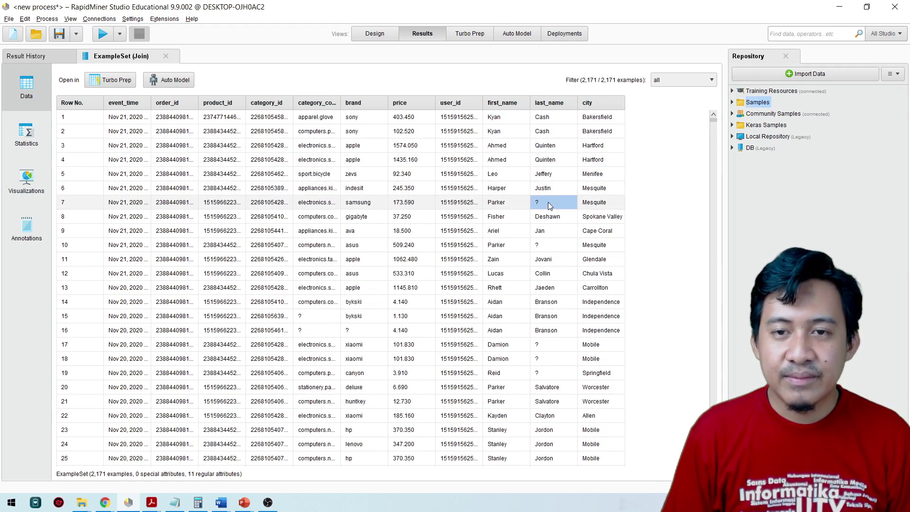
click(545, 244)
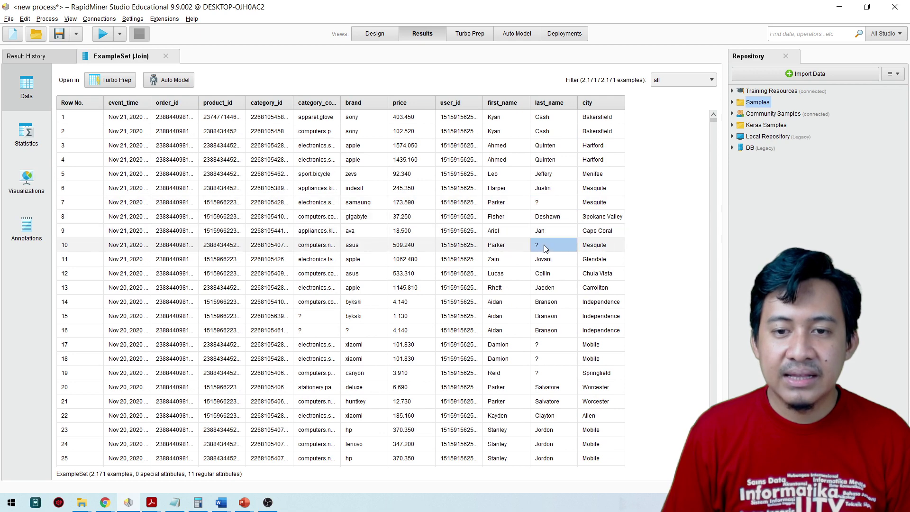
click(546, 202)
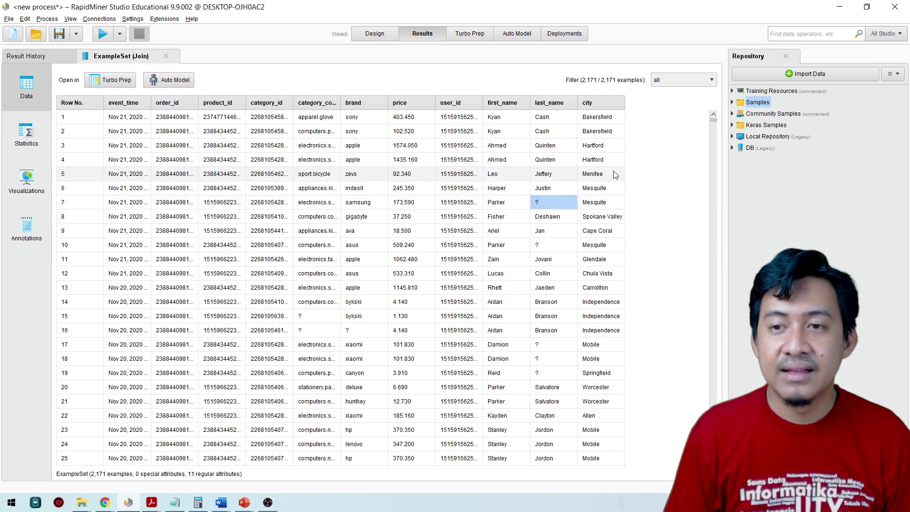
mouse_move(713, 120)
mouse_down()
mouse_move(721, 463)
mouse_move(710, 403)
mouse_move(717, 462)
mouse_move(706, 117)
mouse_up()
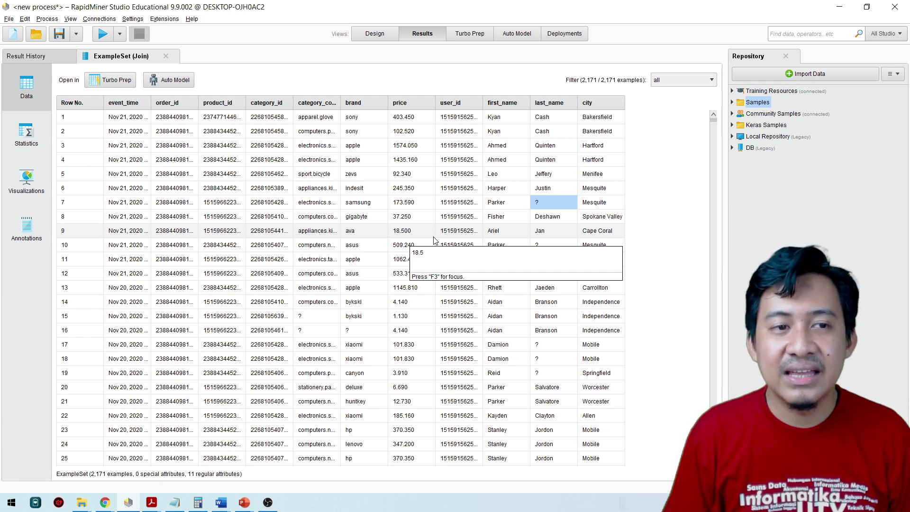
Return to the process design and review the Read CSV and data-user operators feeding the Join
click(379, 40)
click(249, 122)
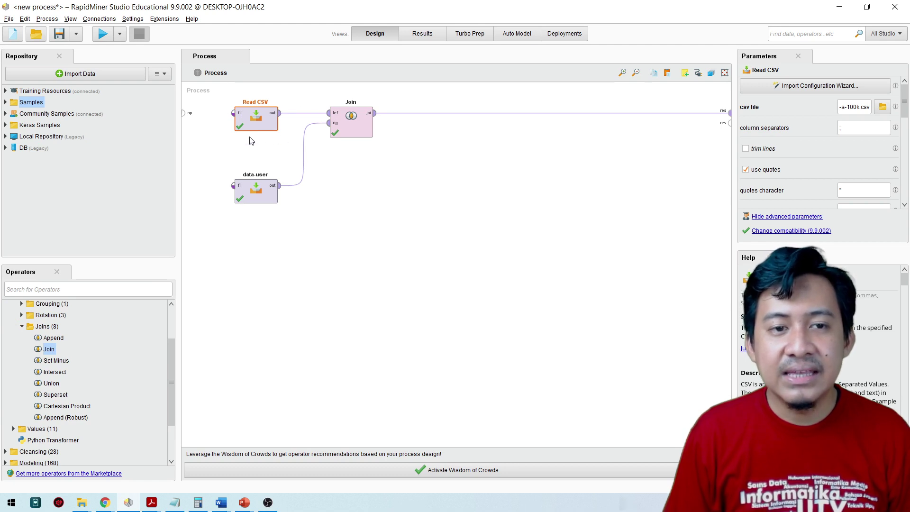
click(249, 192)
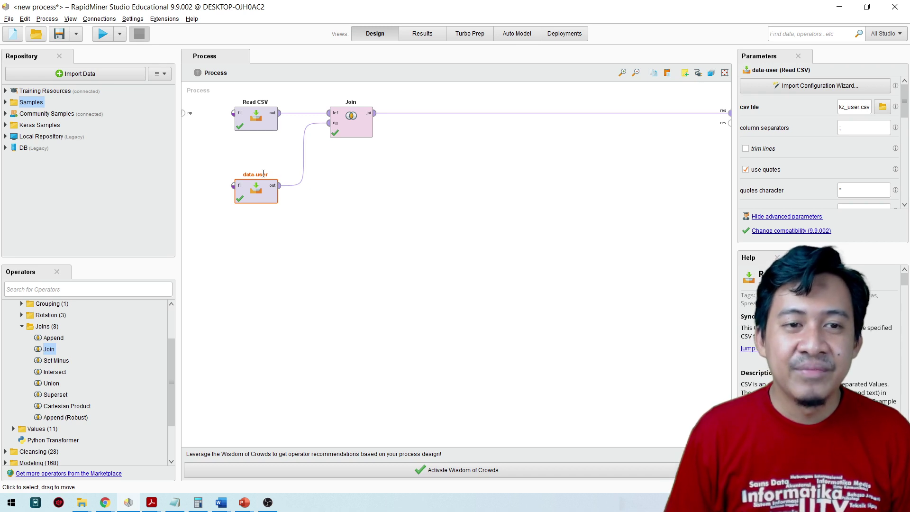
click(258, 126)
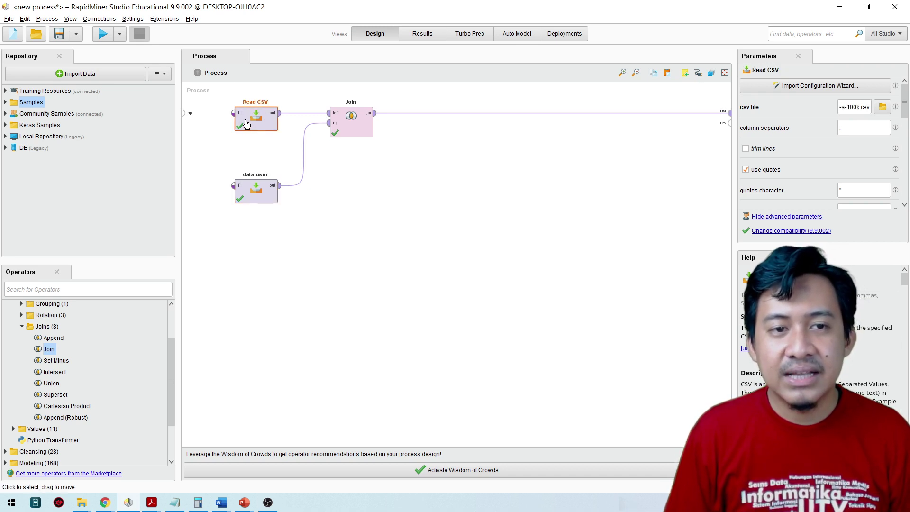
click(254, 200)
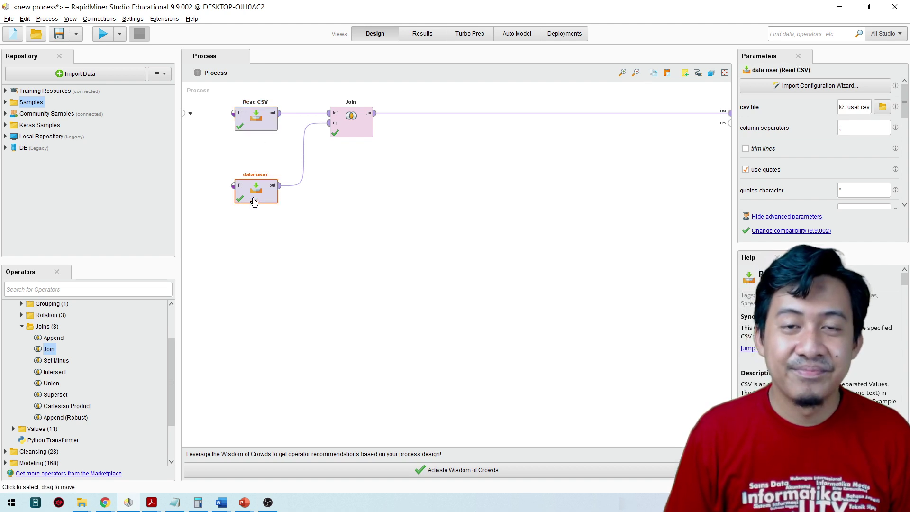
click(371, 199)
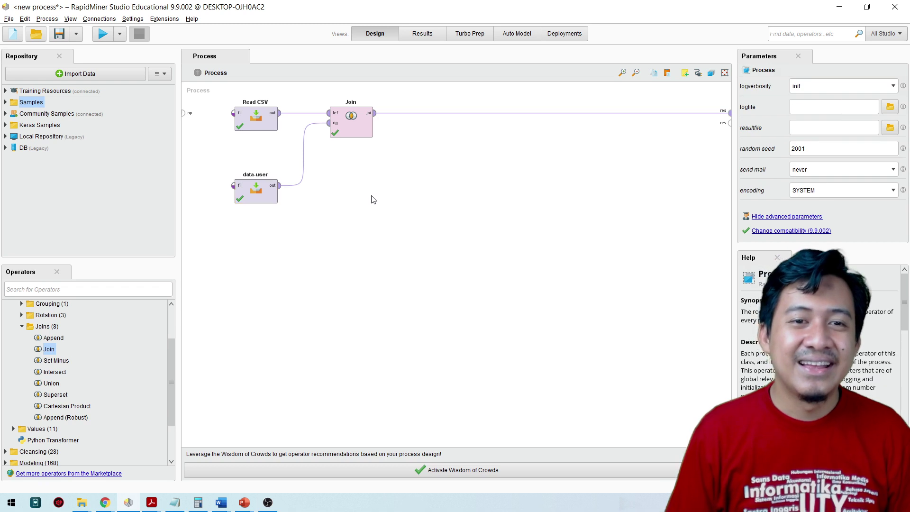
Change the Join operator's join type to left and run the process
click(361, 136)
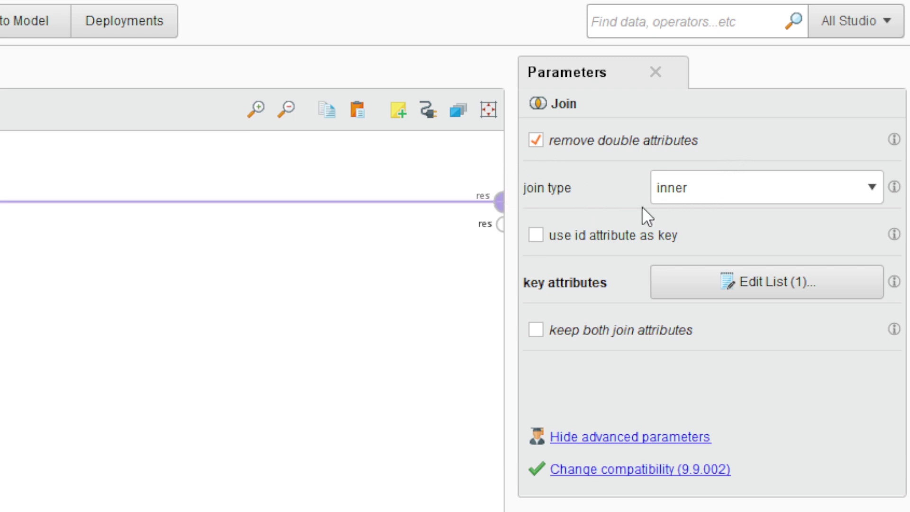
click(690, 193)
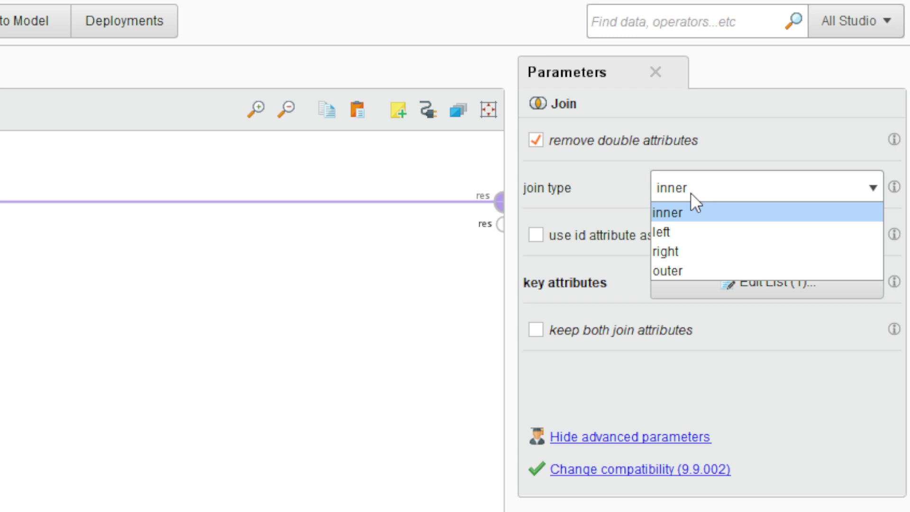
click(685, 232)
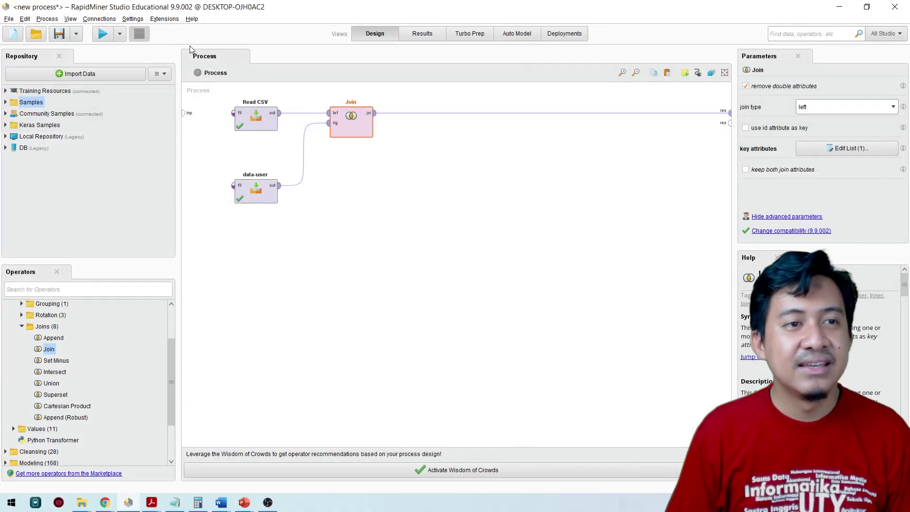
click(103, 35)
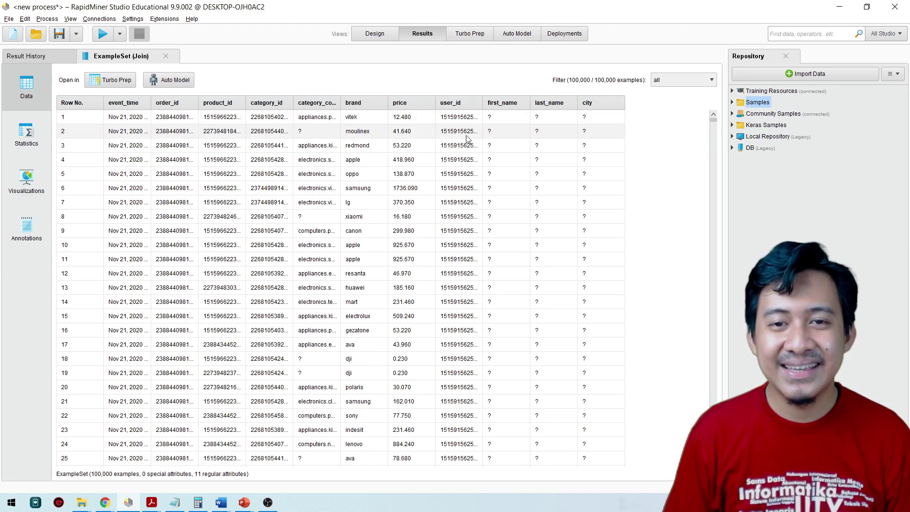
Widen the user_id column and check the first_name, last_name and city entries across the first ten left-joined rows
drag(483, 108, 526, 109)
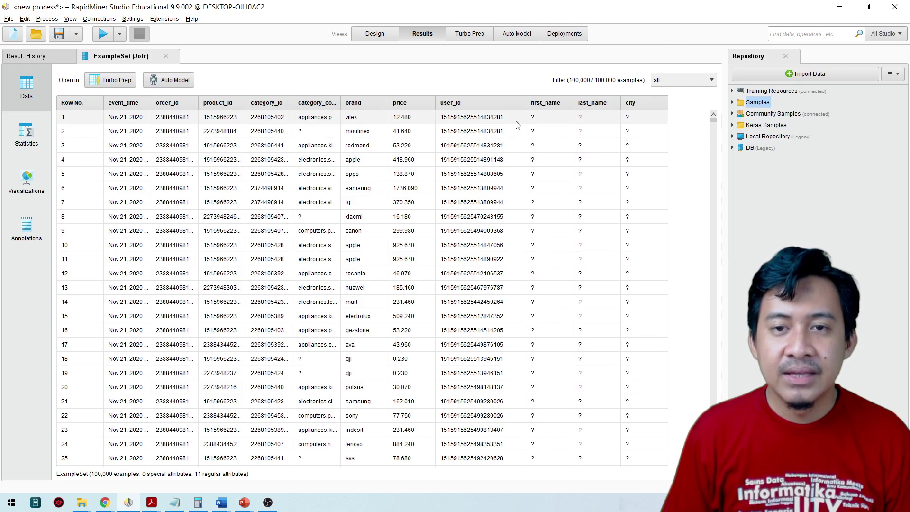
click(541, 122)
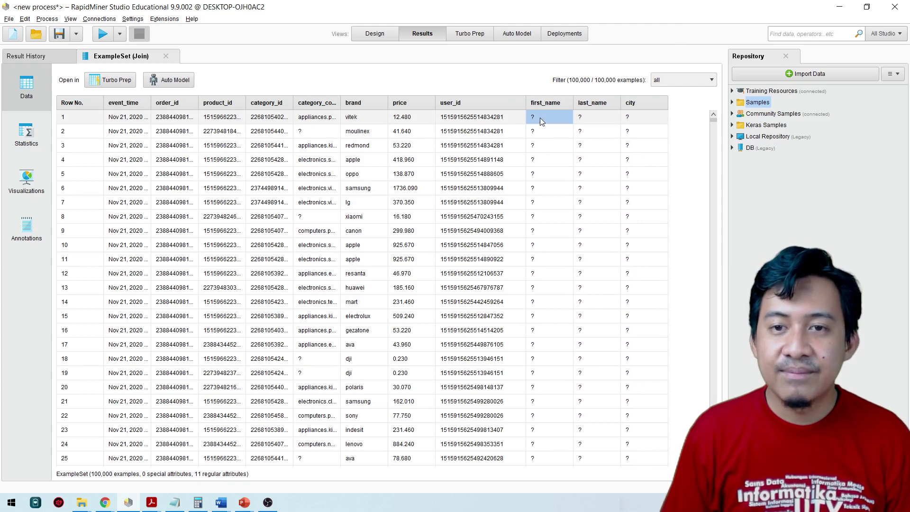
drag(647, 120, 646, 247)
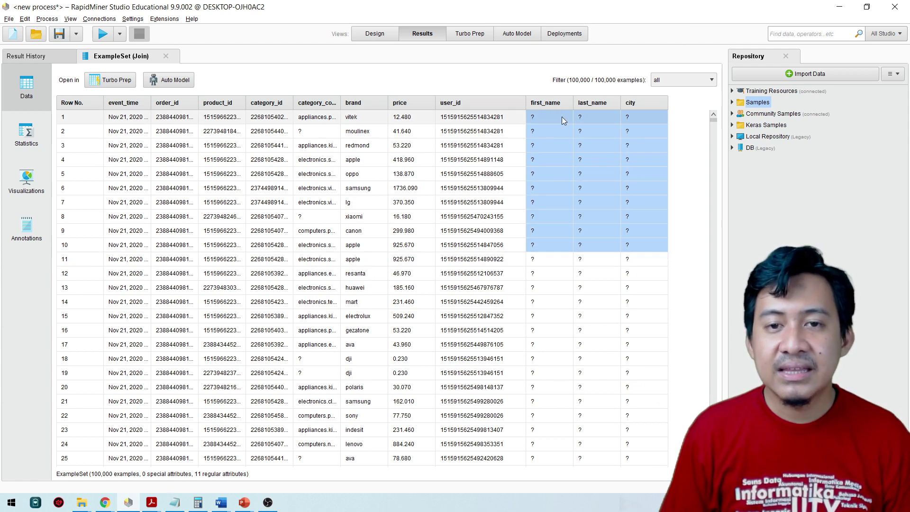
click(503, 117)
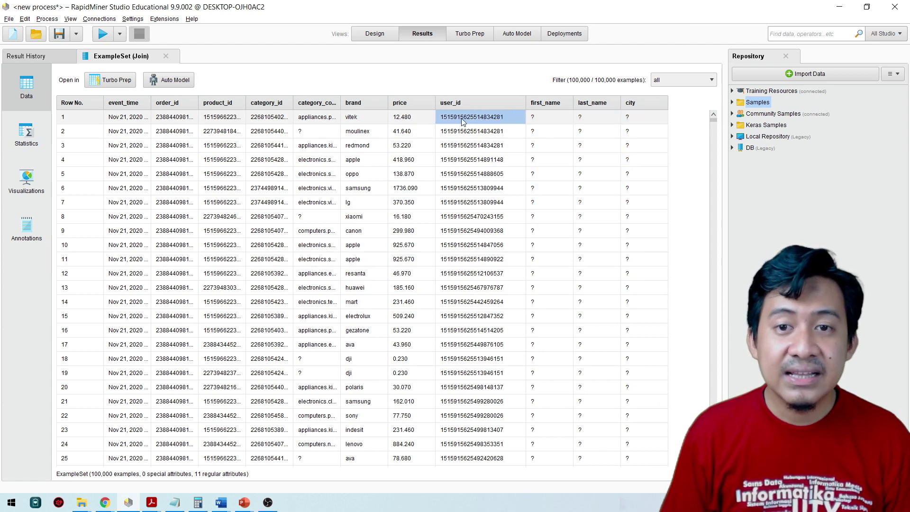
click(556, 118)
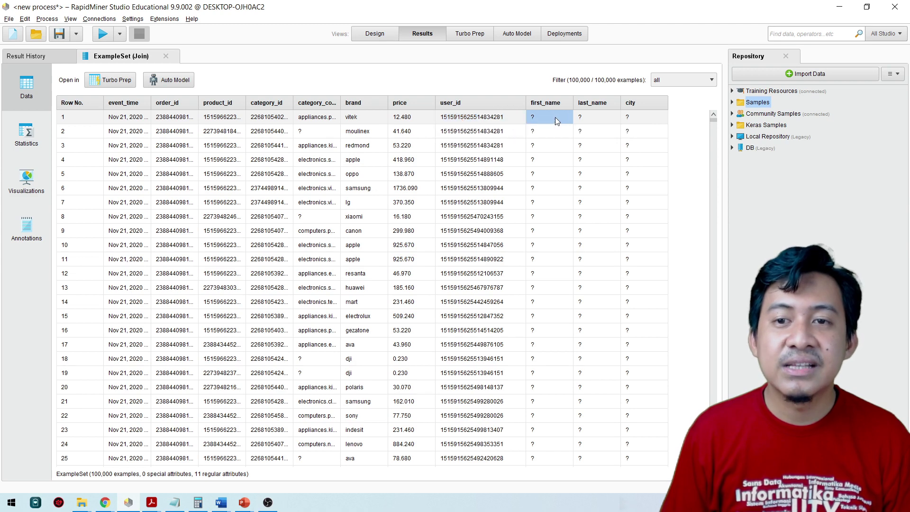
drag(645, 118, 642, 143)
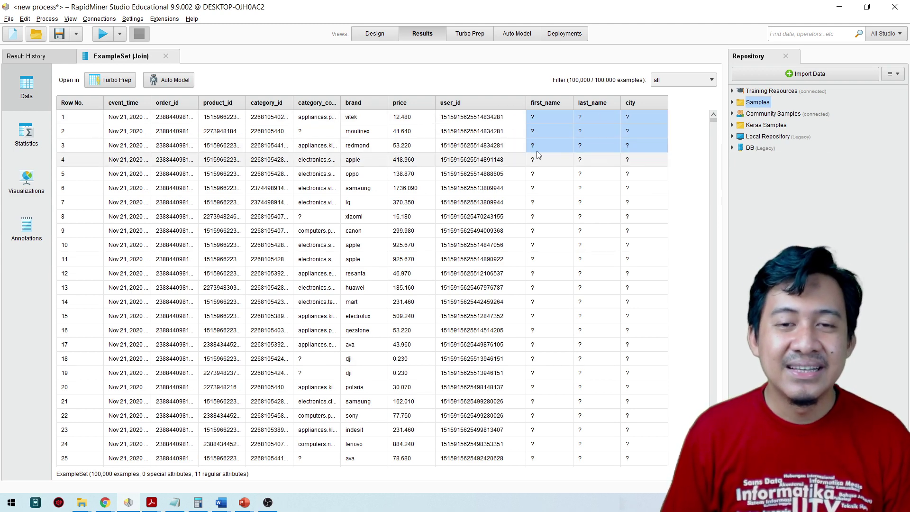
click(481, 119)
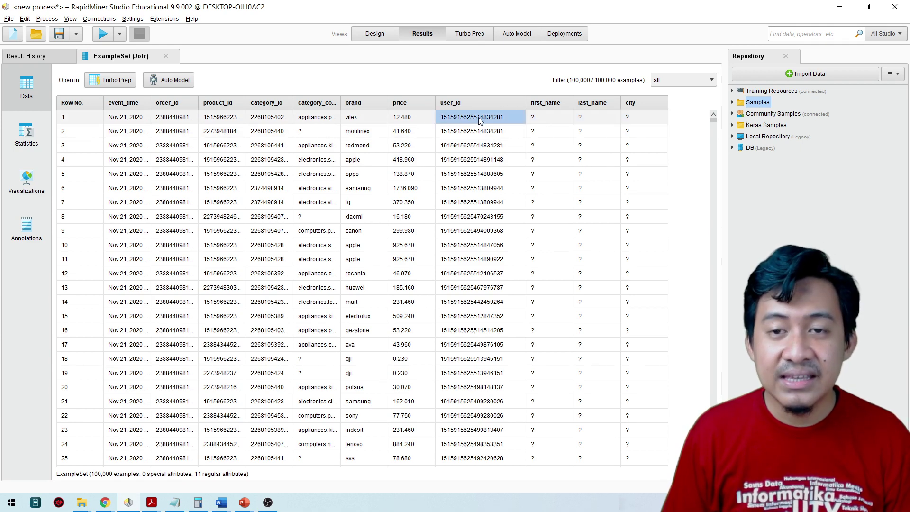
drag(562, 119, 644, 241)
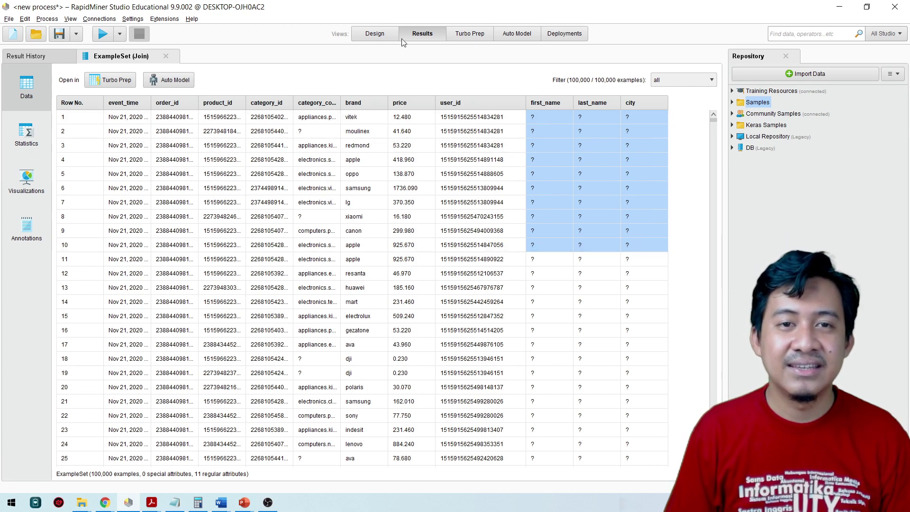
Go back to the process design and check the two source operators, Read CSV and data-user
click(386, 33)
click(252, 129)
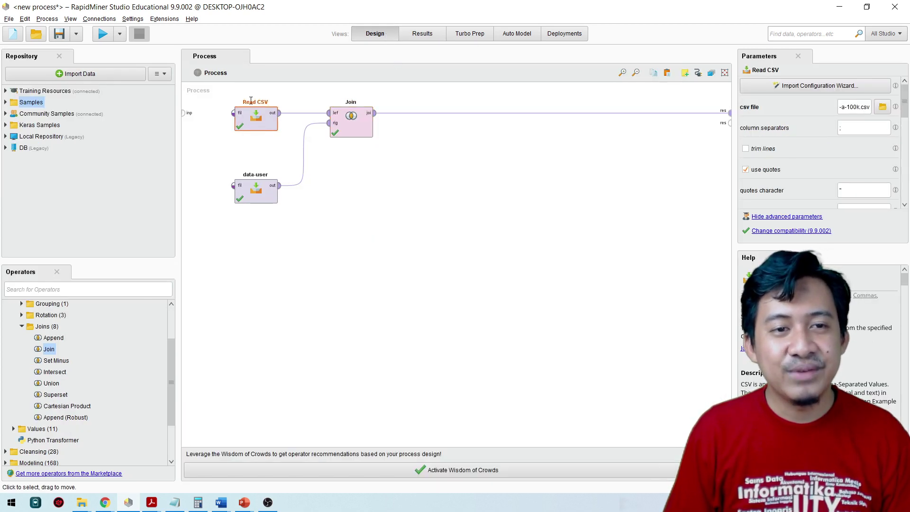
click(253, 192)
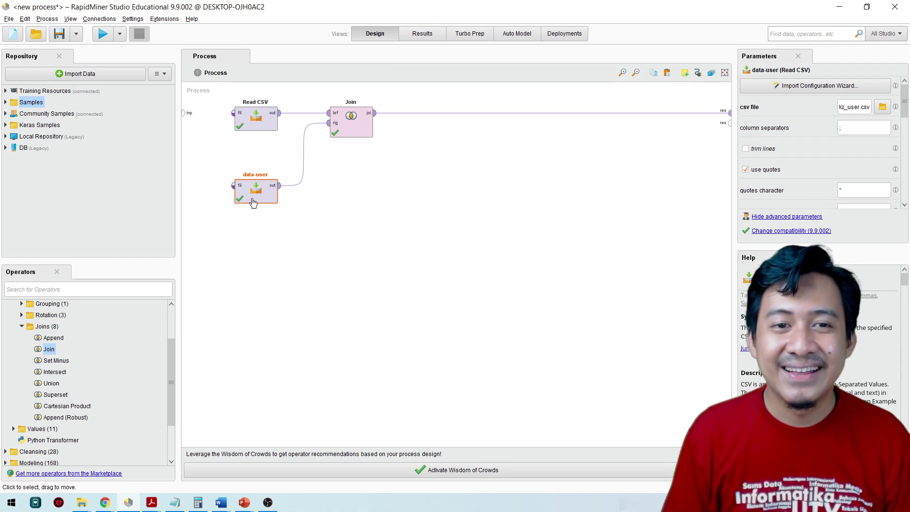
Reopen the left-join results and examine the order columns from event_time through user_id
click(423, 33)
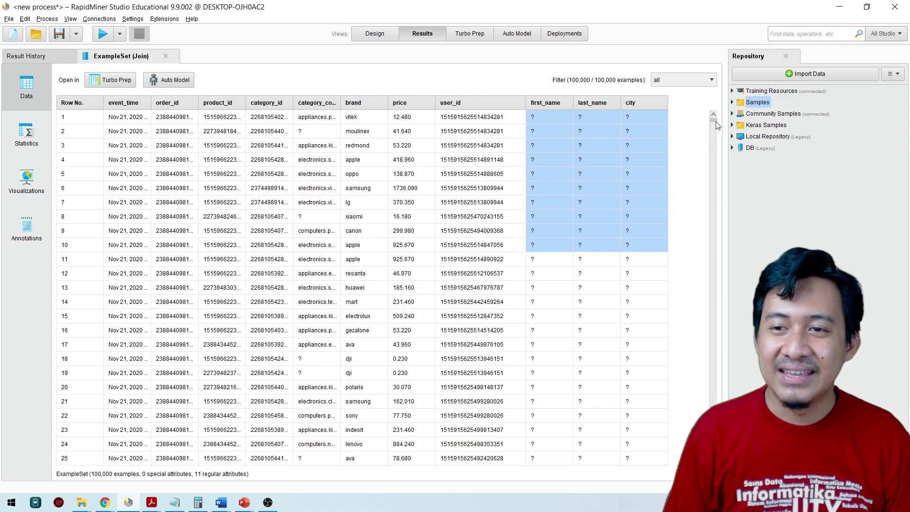
mouse_move(716, 123)
mouse_down()
mouse_move(716, 154)
mouse_move(717, 116)
mouse_up()
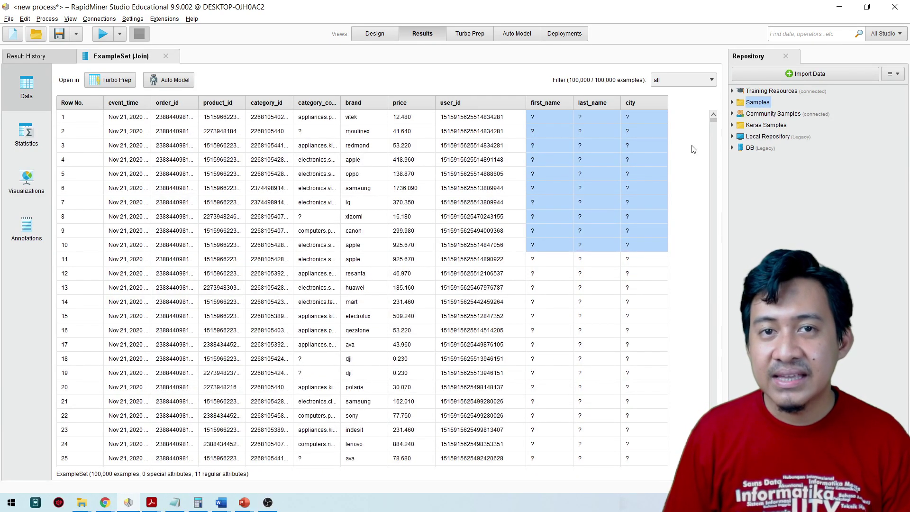
drag(120, 117, 468, 447)
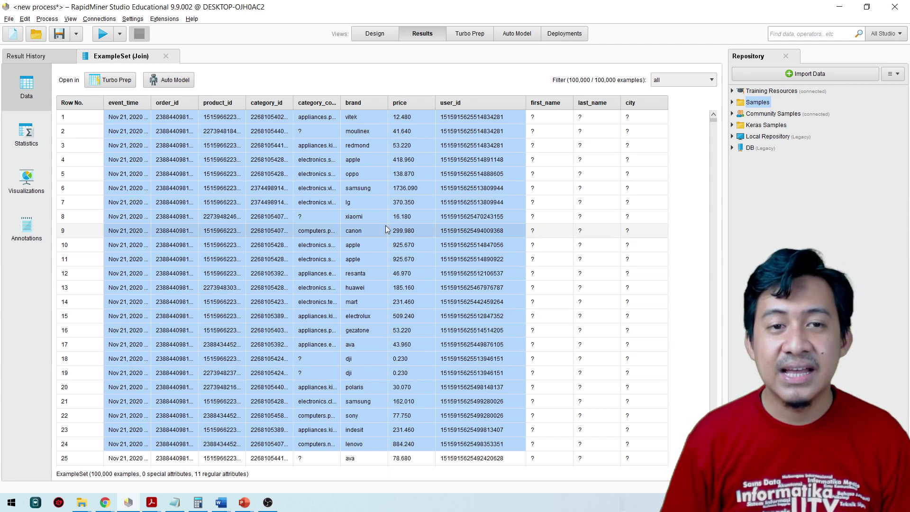
click(265, 129)
drag(124, 117, 528, 258)
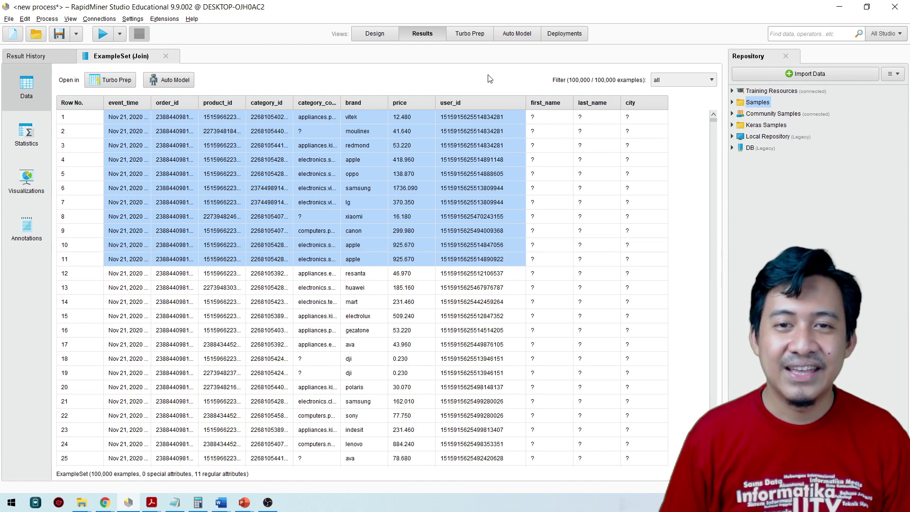
Return to the process design, review the Join operator's join type options and keep left selected
click(380, 37)
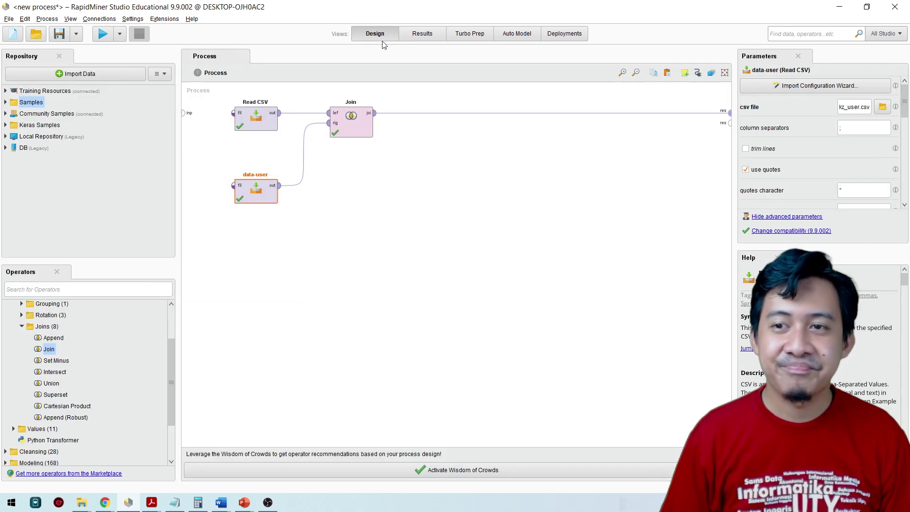
click(353, 126)
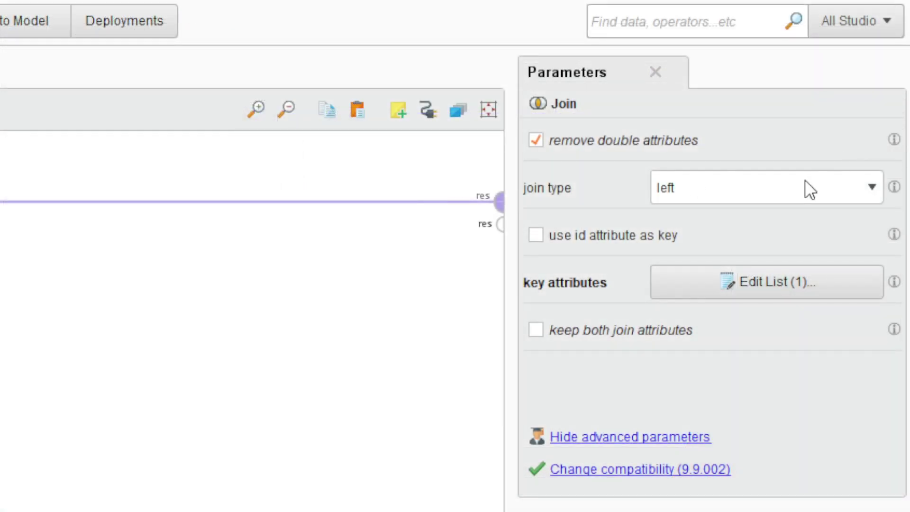
click(805, 183)
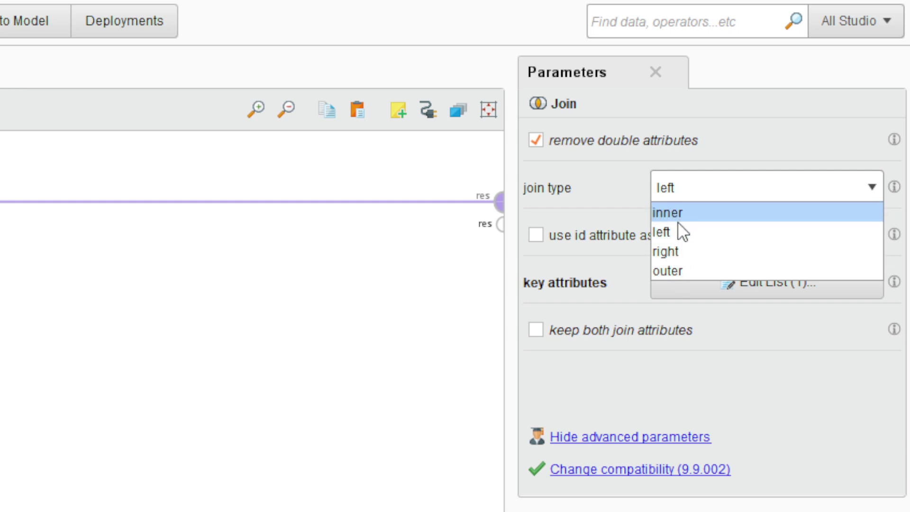
click(668, 232)
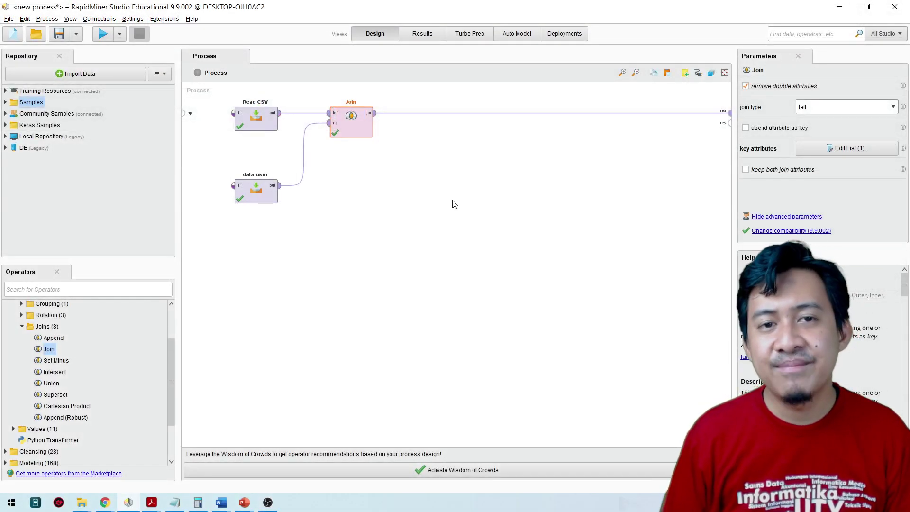
Add an Append operator and a Union operator to the process, stacked below the Join operator
drag(66, 337, 350, 190)
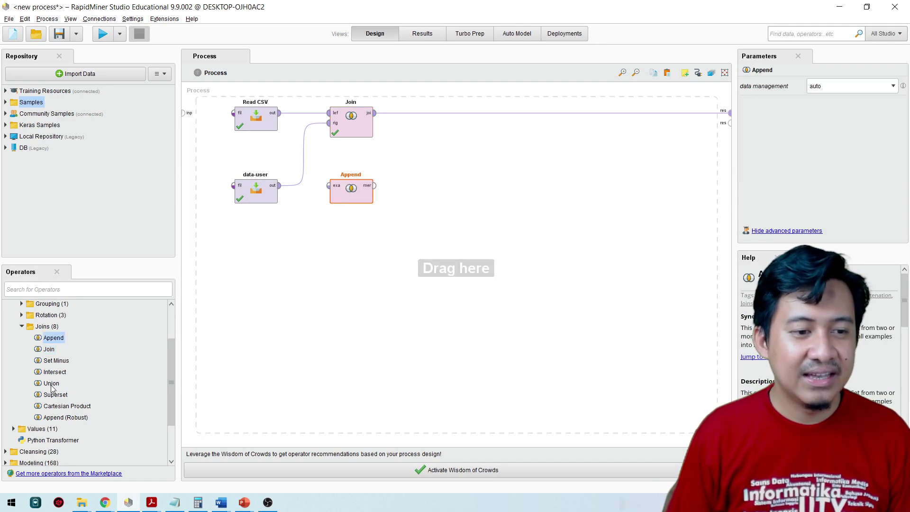
drag(52, 386, 262, 323)
drag(351, 259, 352, 265)
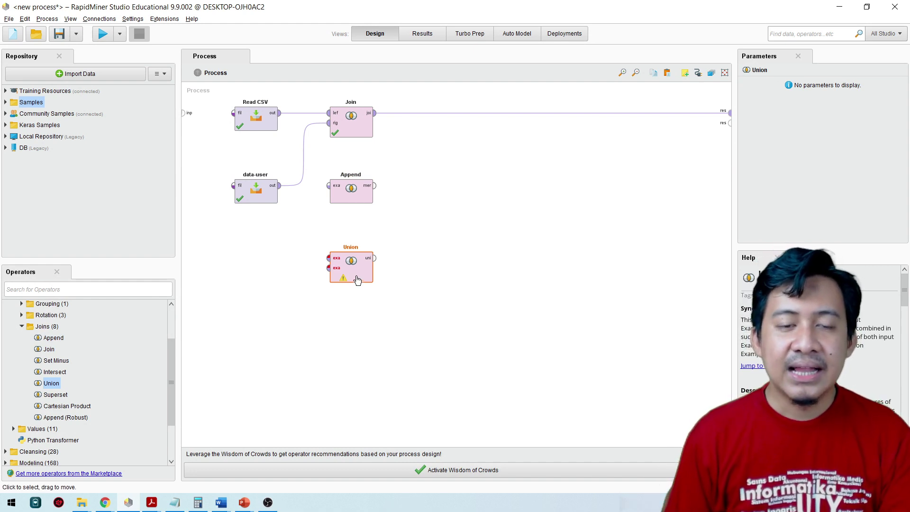
Compare the Append and Union operators, and move Union up closer to Append
click(352, 188)
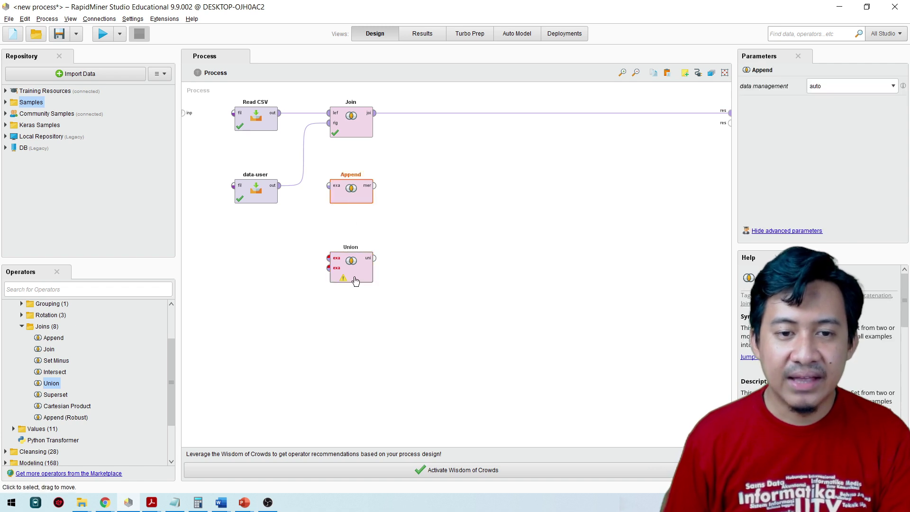
click(356, 278)
click(353, 191)
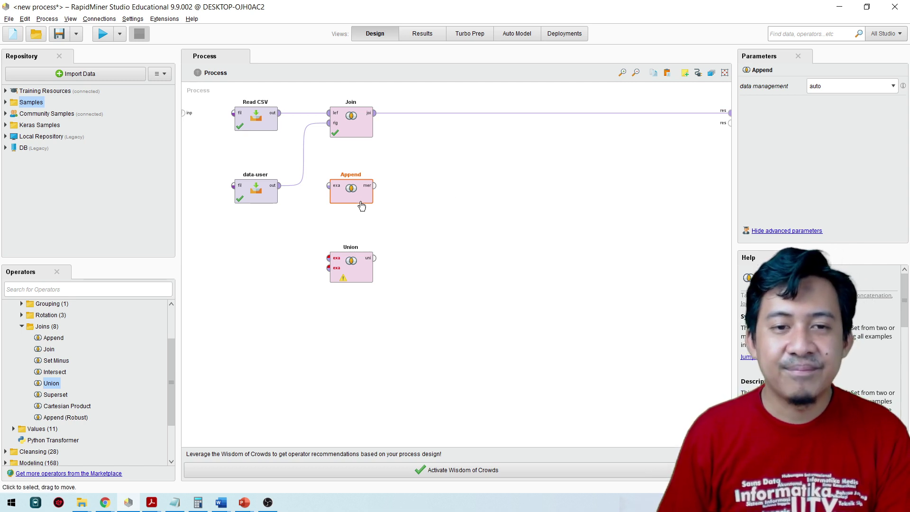
click(345, 280)
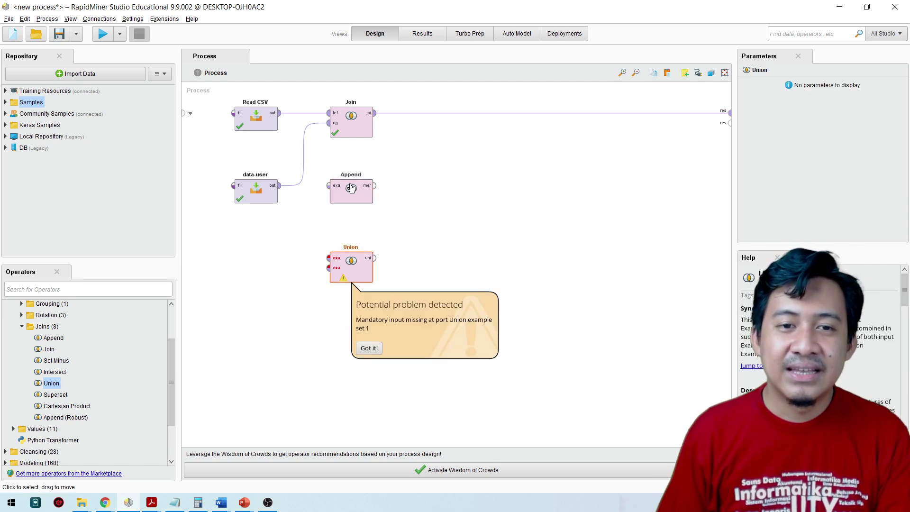
click(351, 189)
click(347, 261)
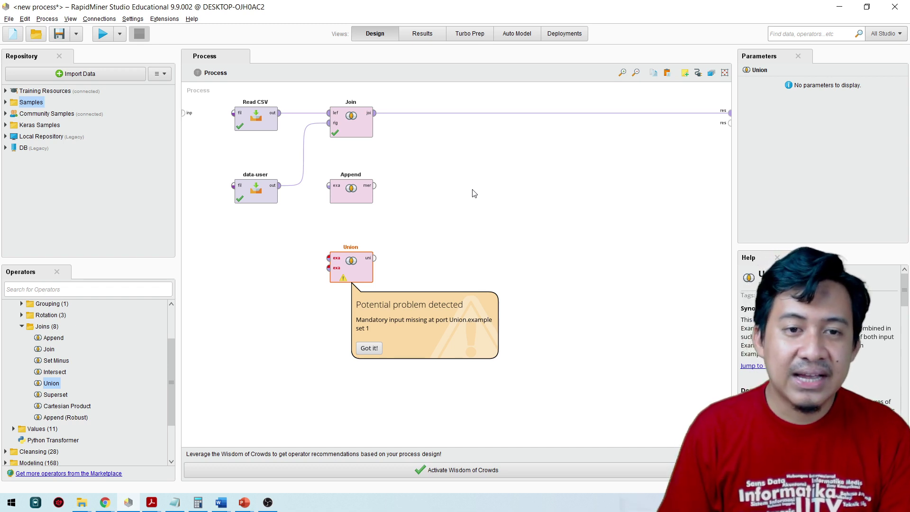
drag(357, 262, 357, 237)
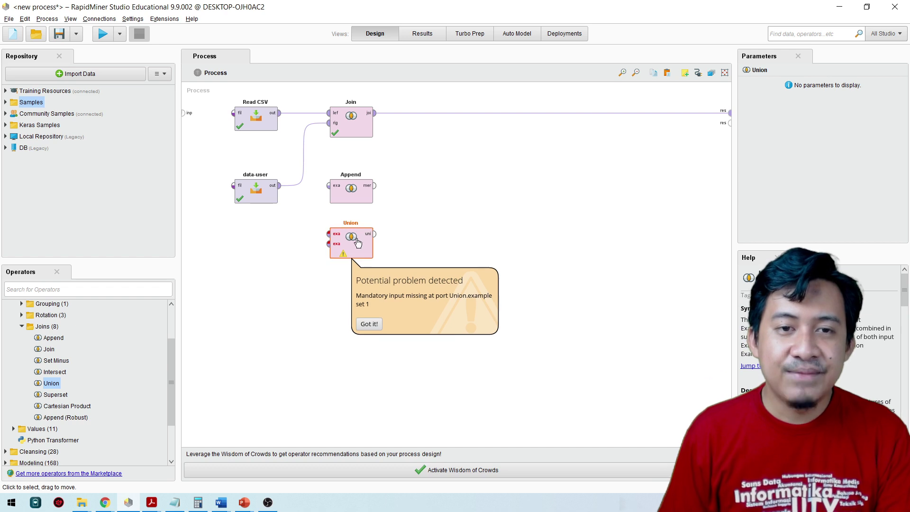
Review the Join operator and the Read CSV and data-user operators that supply its left and right inputs
click(349, 126)
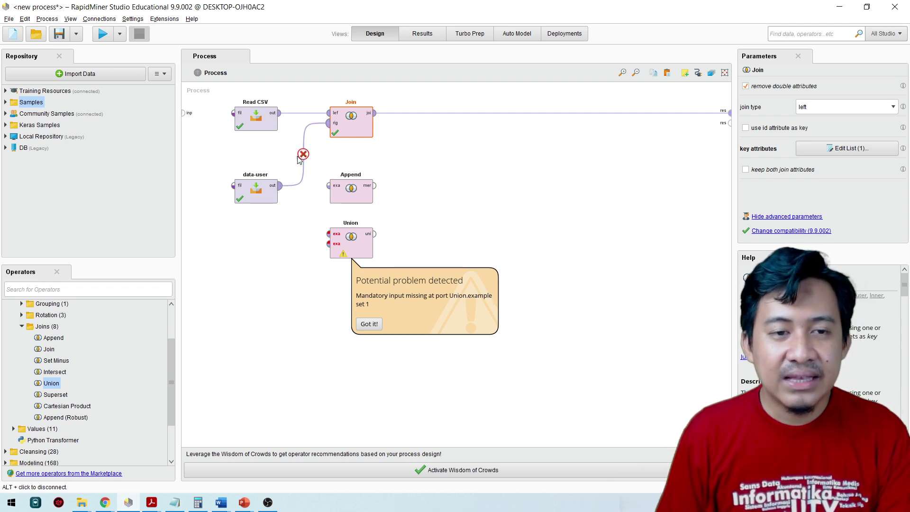
click(269, 125)
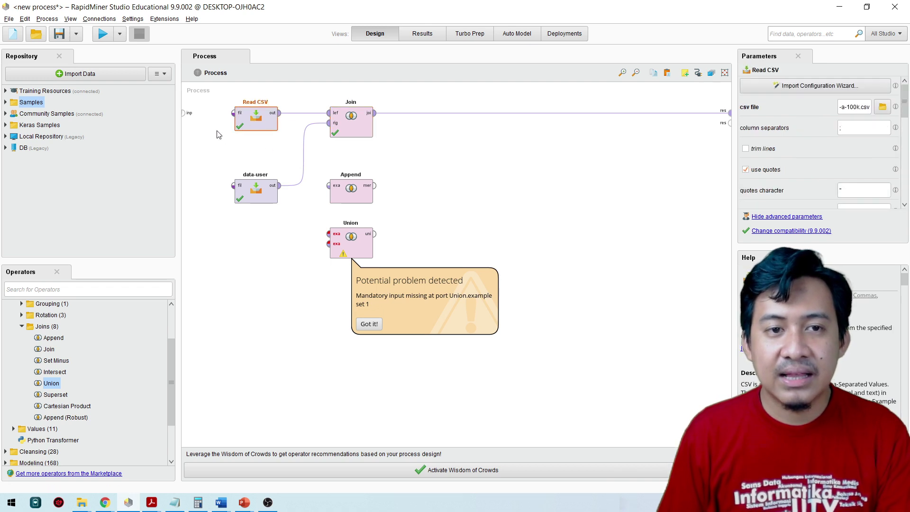
click(250, 201)
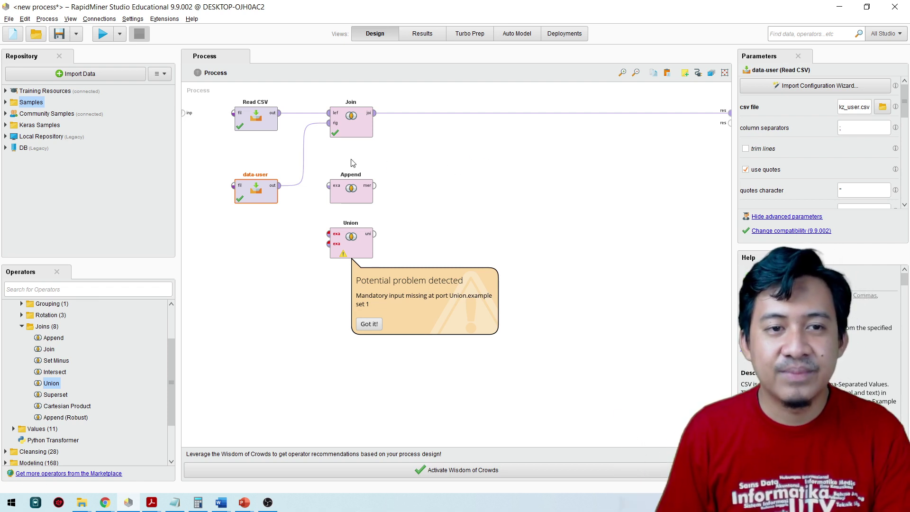
click(245, 123)
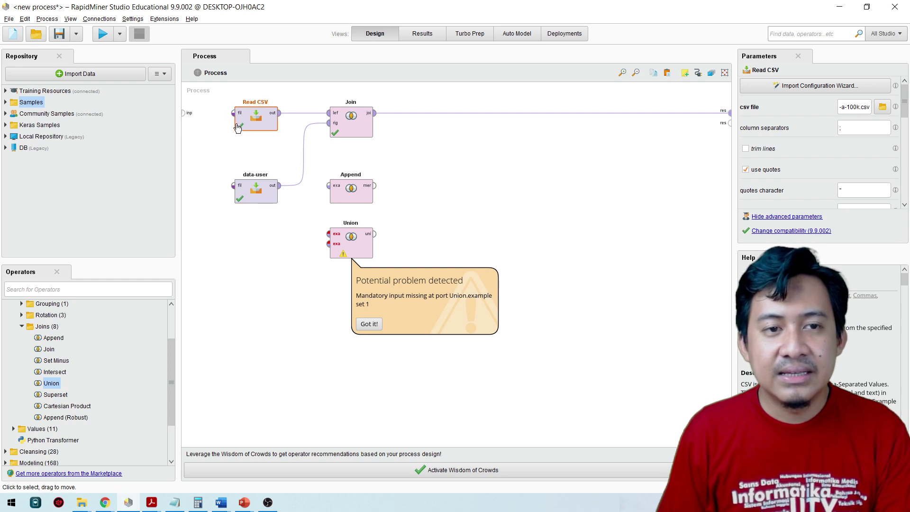
click(253, 195)
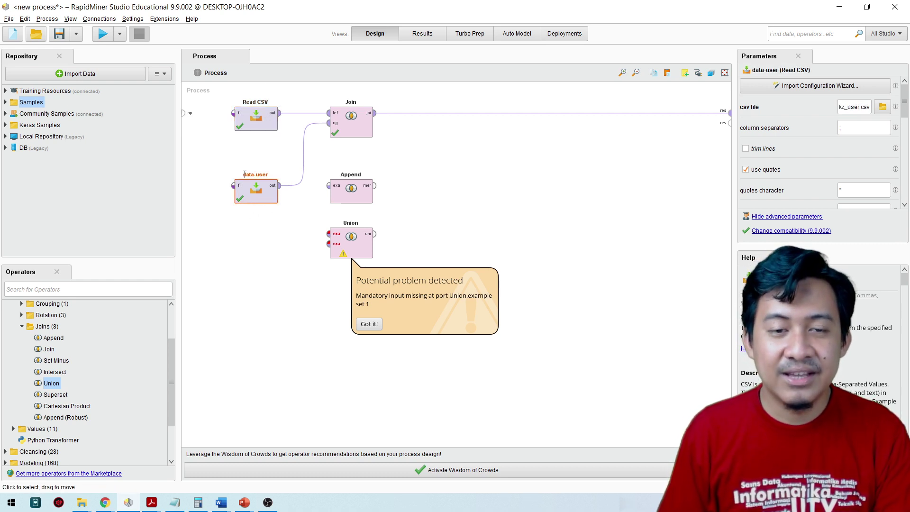
click(265, 153)
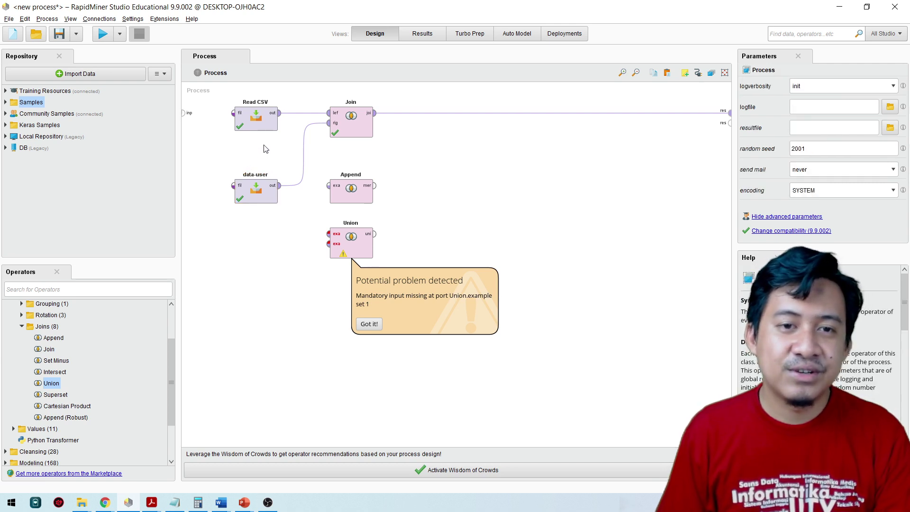
Look over the Union and Append operators again to compare them as ways of merging datasets
click(351, 251)
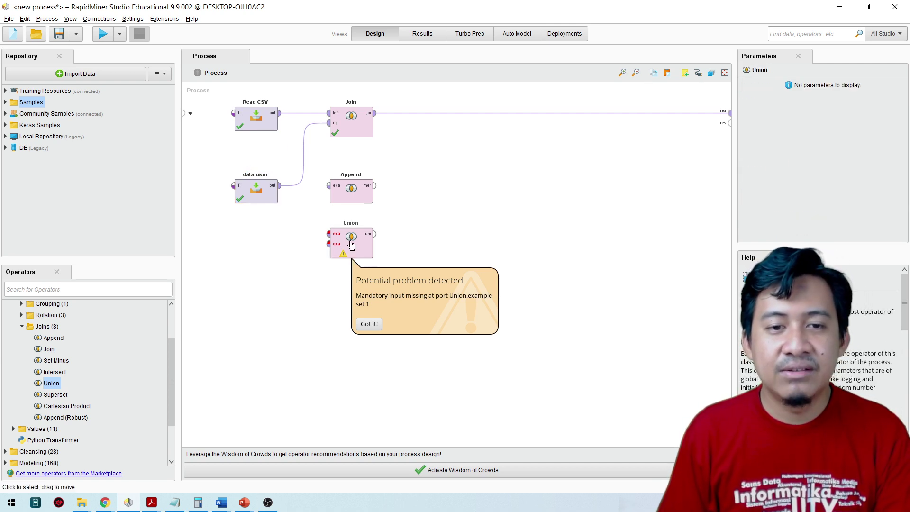
click(356, 198)
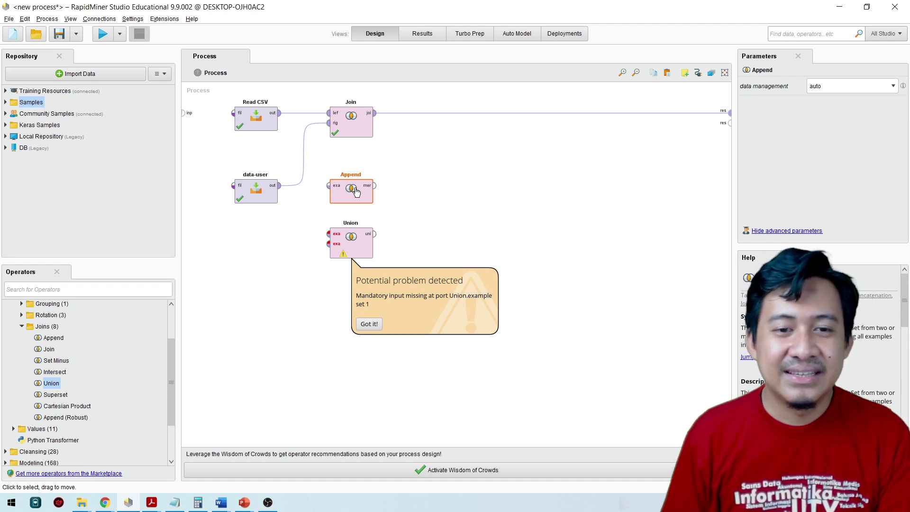
click(352, 249)
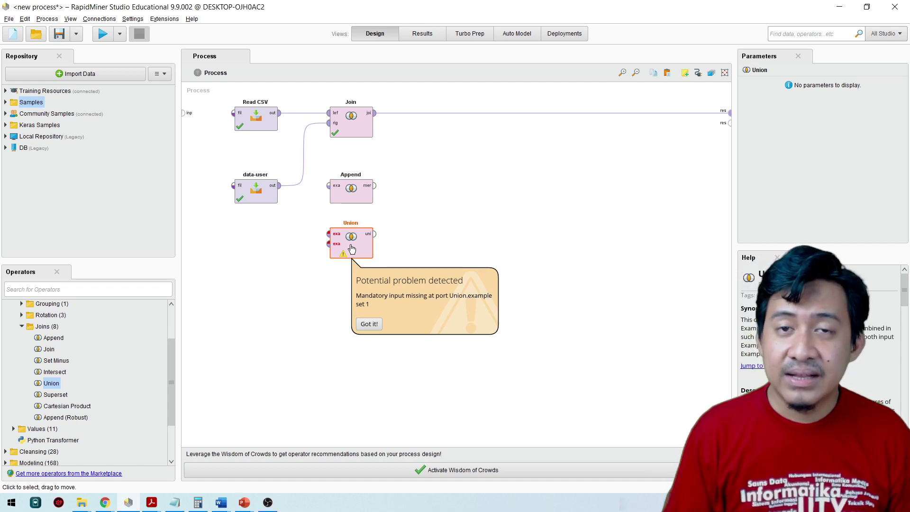